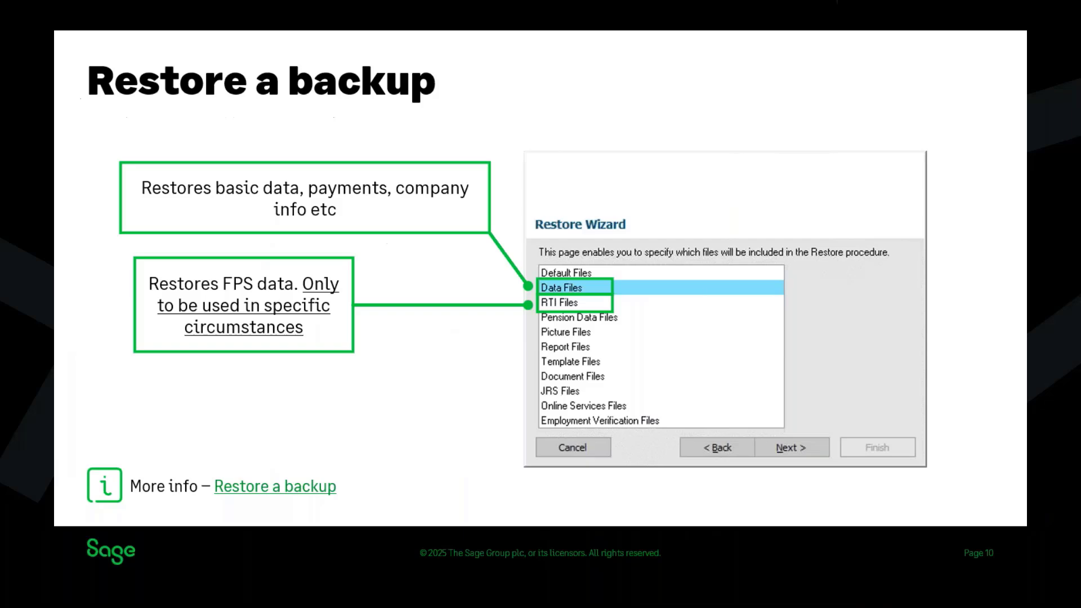
# - Switch from the slides to Sage 50 Payroll and move the Backups folder window out of the way
pyautogui.hotkey('alt', 'Tab')
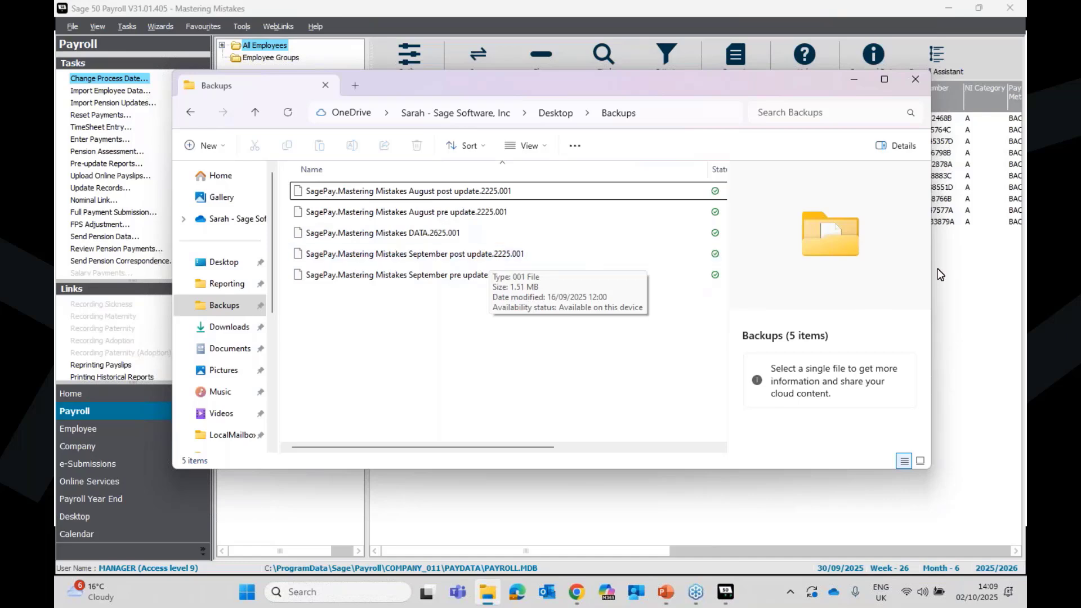
pyautogui.moveTo(779, 86); pyautogui.dragTo(55, 193)
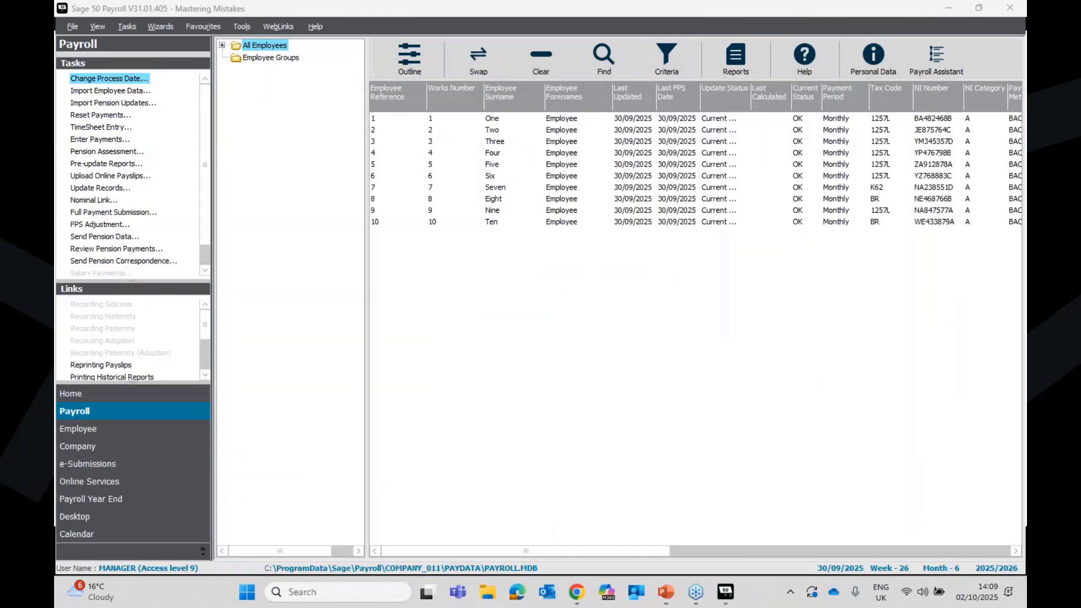
pyautogui.click(718, 315)
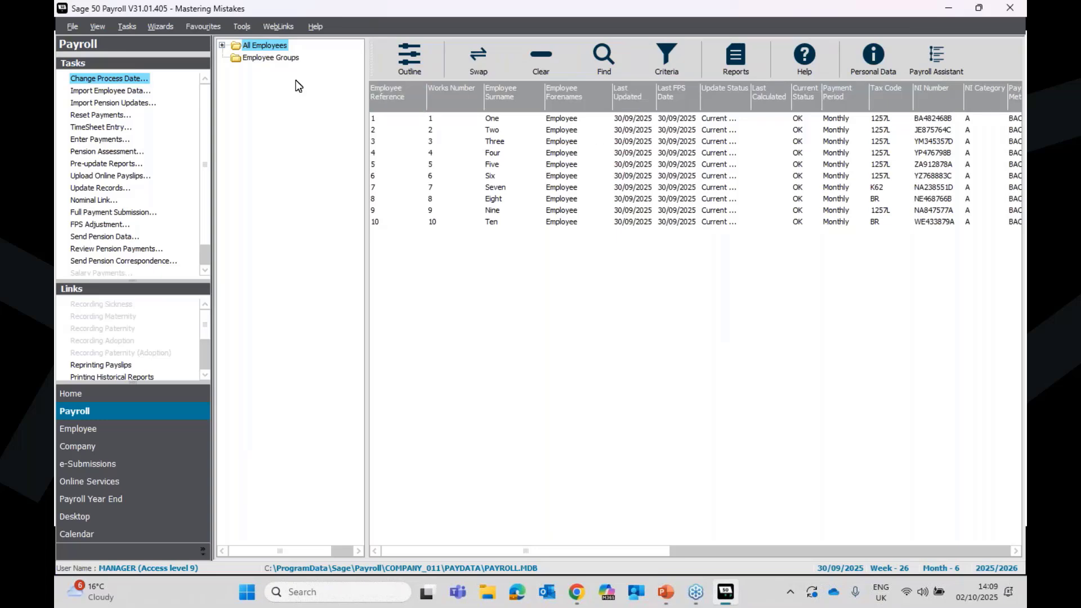
# - Restore the Data Files from the backup SagePay.Mastering Mistakes September pre update.2225.001 in the desktop Backups folder
pyautogui.click(68, 28)
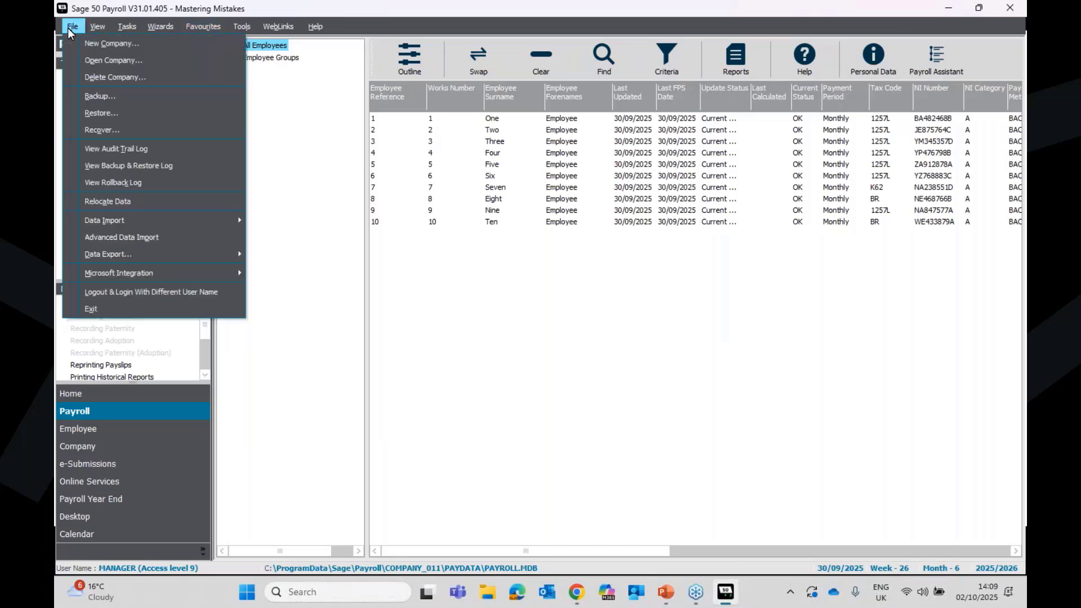
pyautogui.click(103, 115)
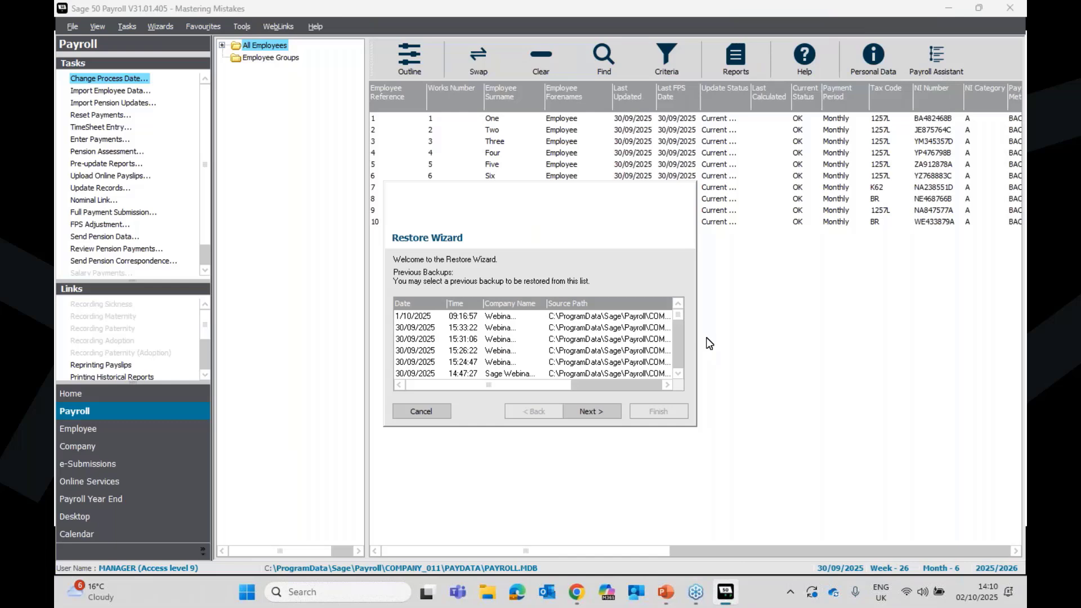
pyautogui.click(589, 413)
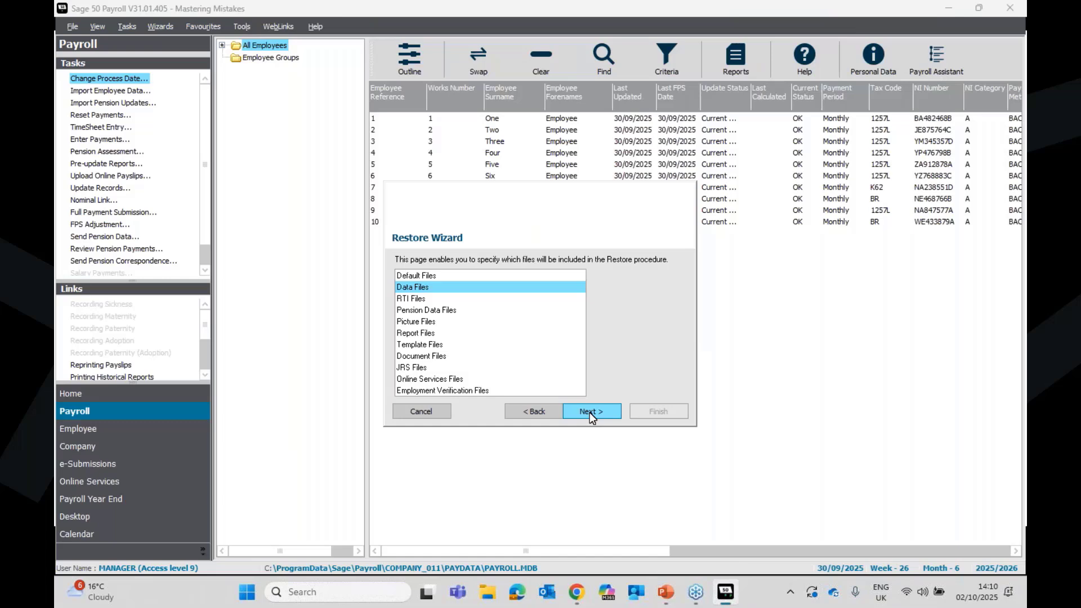
pyautogui.click(590, 412)
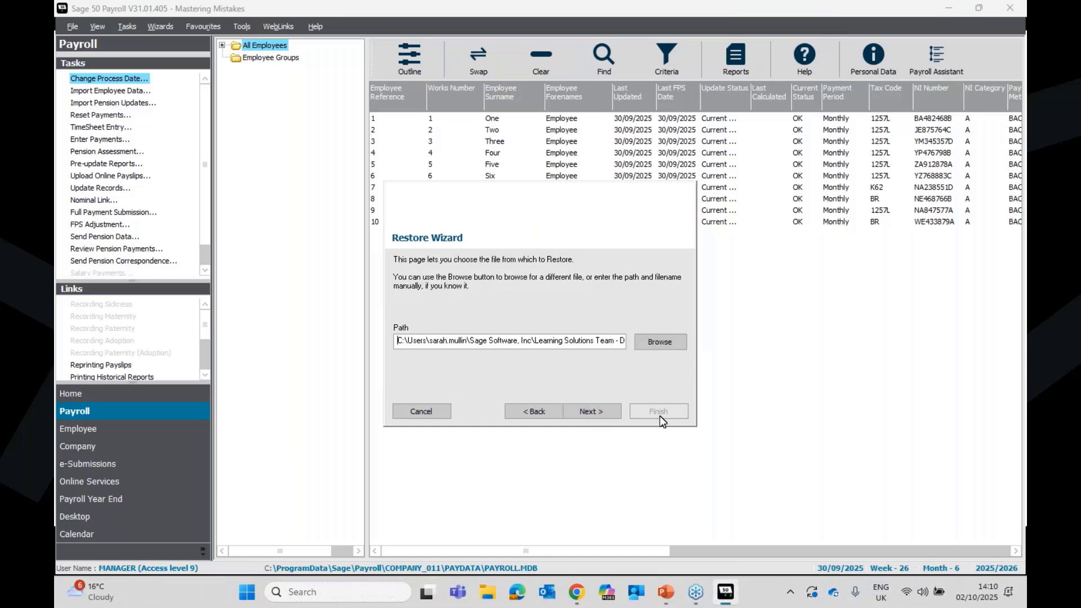
pyautogui.click(643, 343)
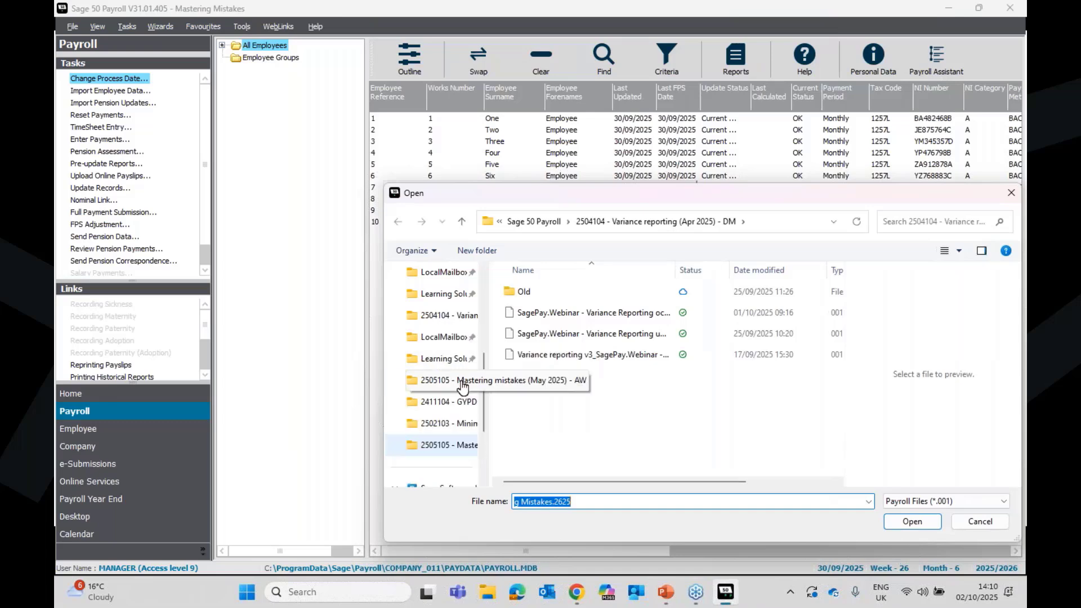
pyautogui.scroll(5, 445, 383)
pyautogui.click(436, 406)
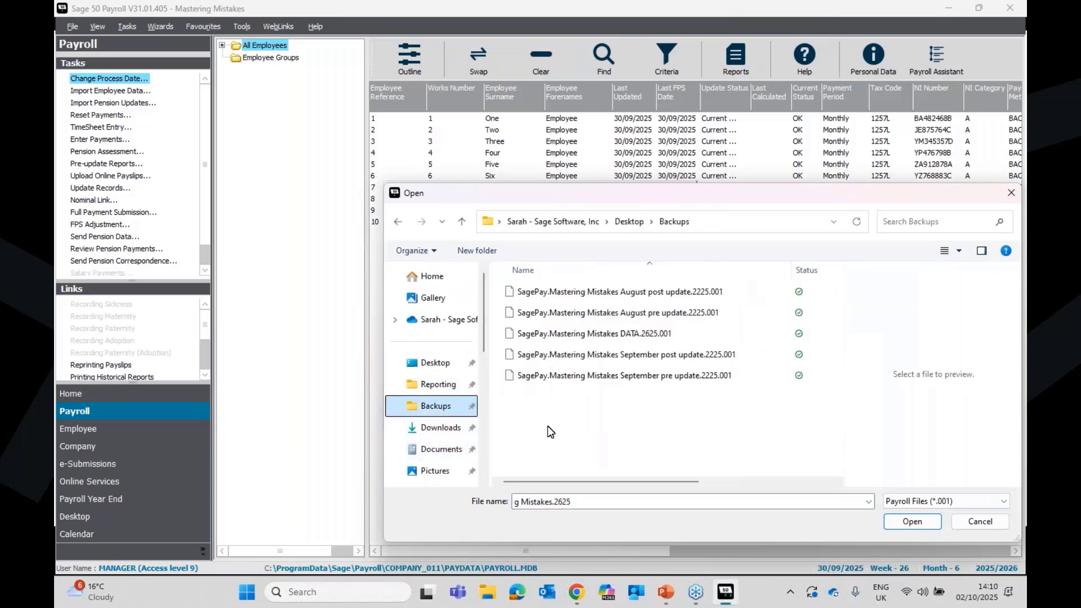
pyautogui.click(637, 377)
pyautogui.doubleClick(637, 377)
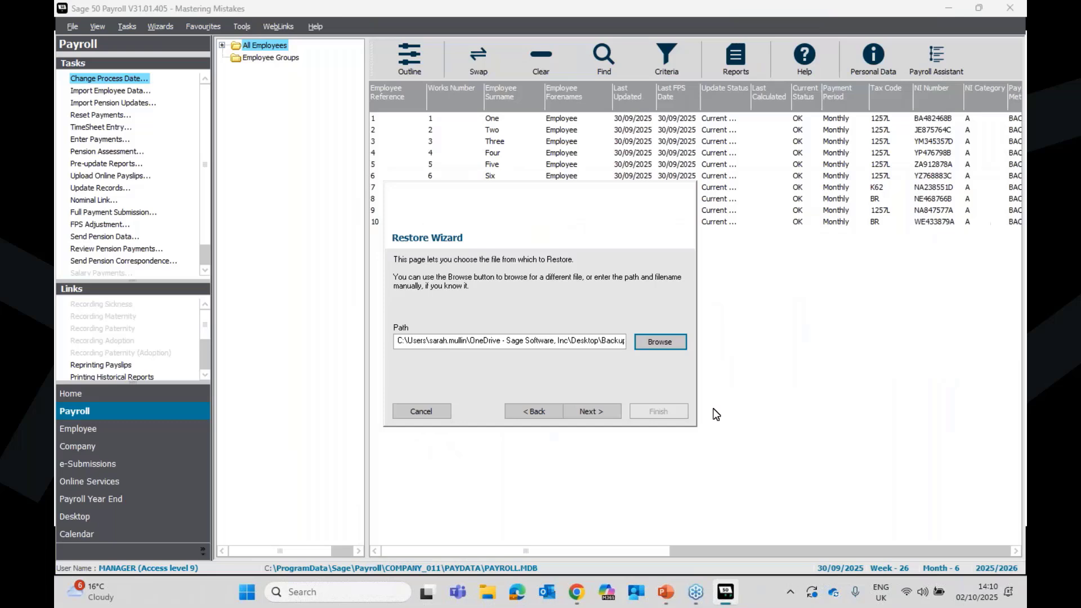
pyautogui.click(600, 412)
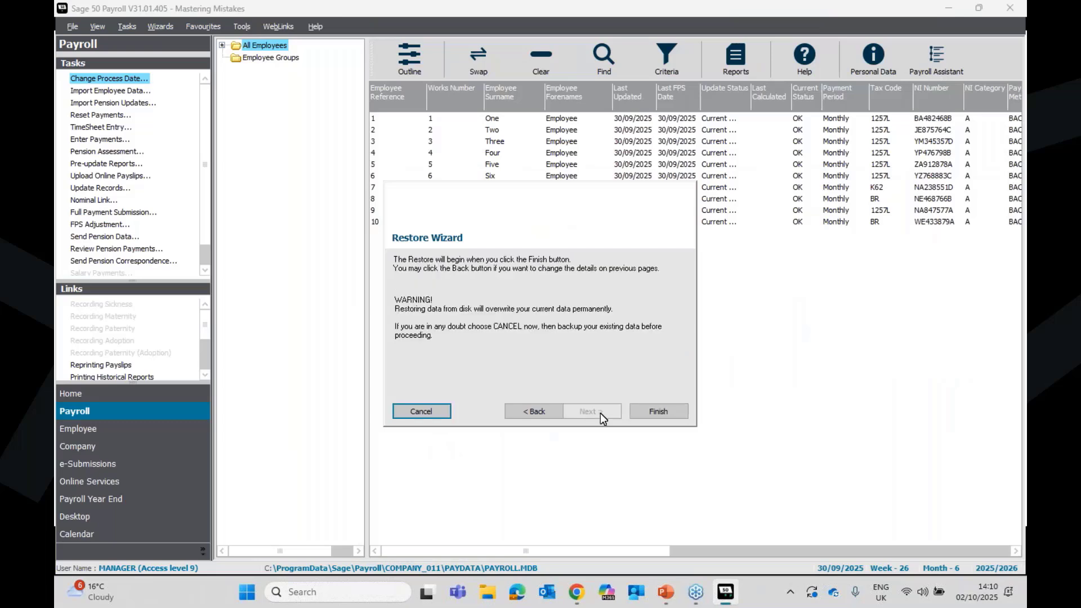
pyautogui.click(653, 413)
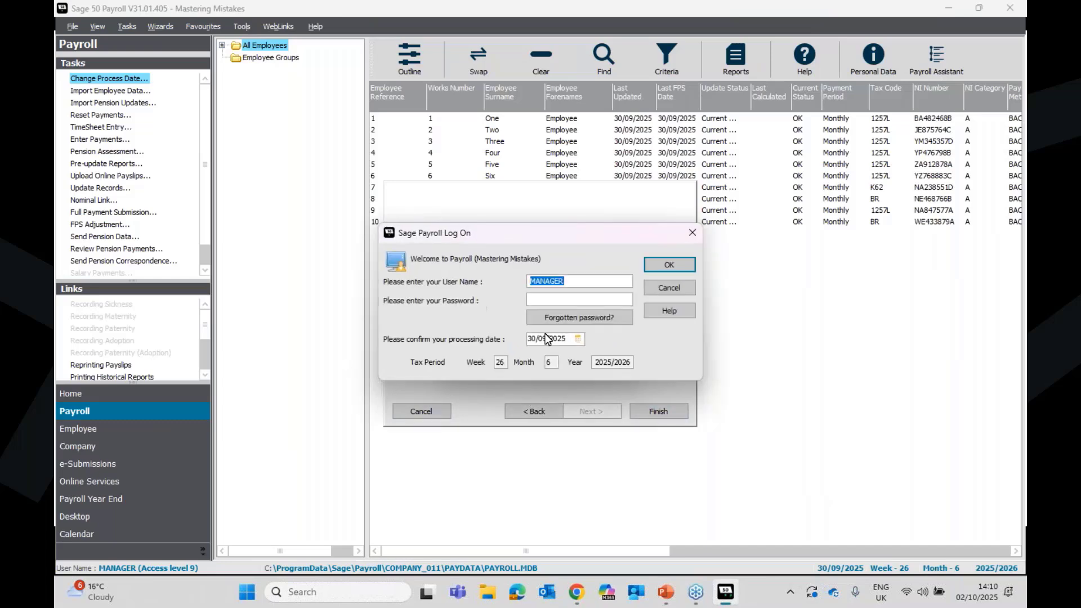
# - Log back on to the restored payroll company with the account password and close the start-up message and reminders
pyautogui.click(549, 300)
pyautogui.write('**')
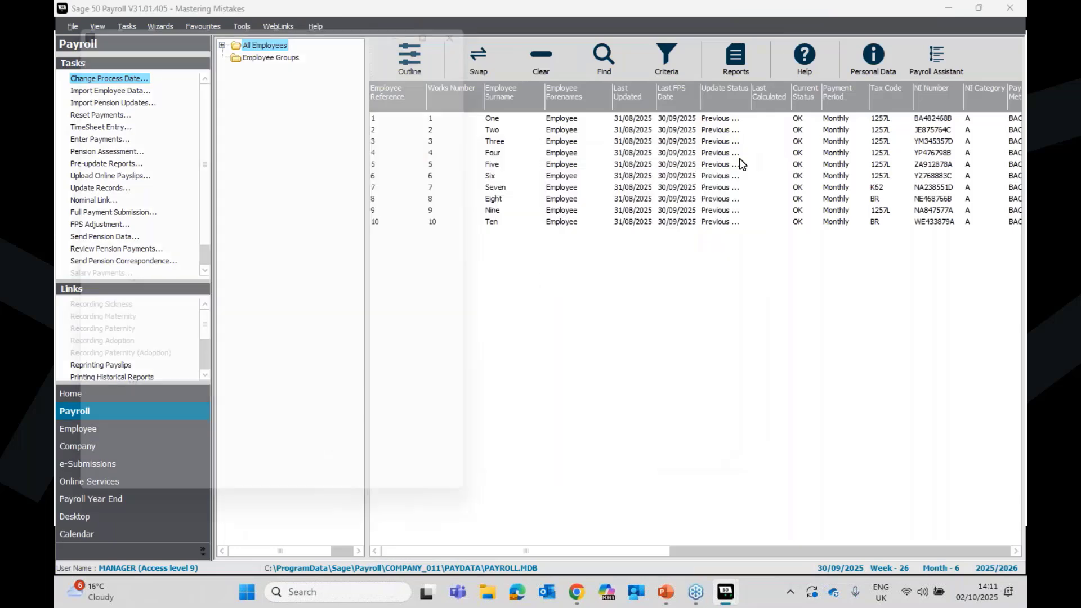
pyautogui.click(478, 16)
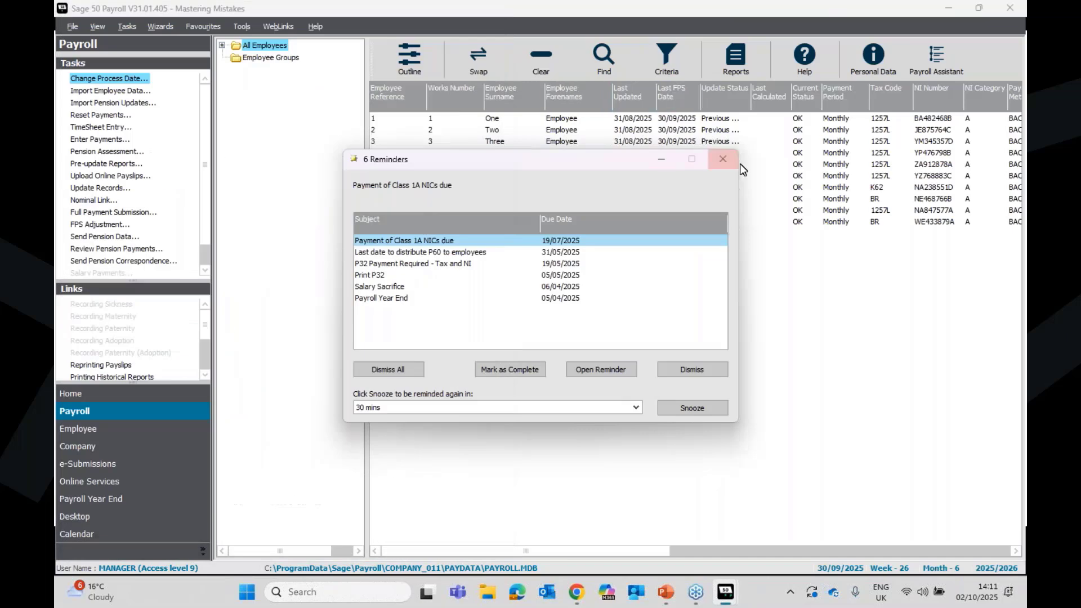
pyautogui.click(722, 160)
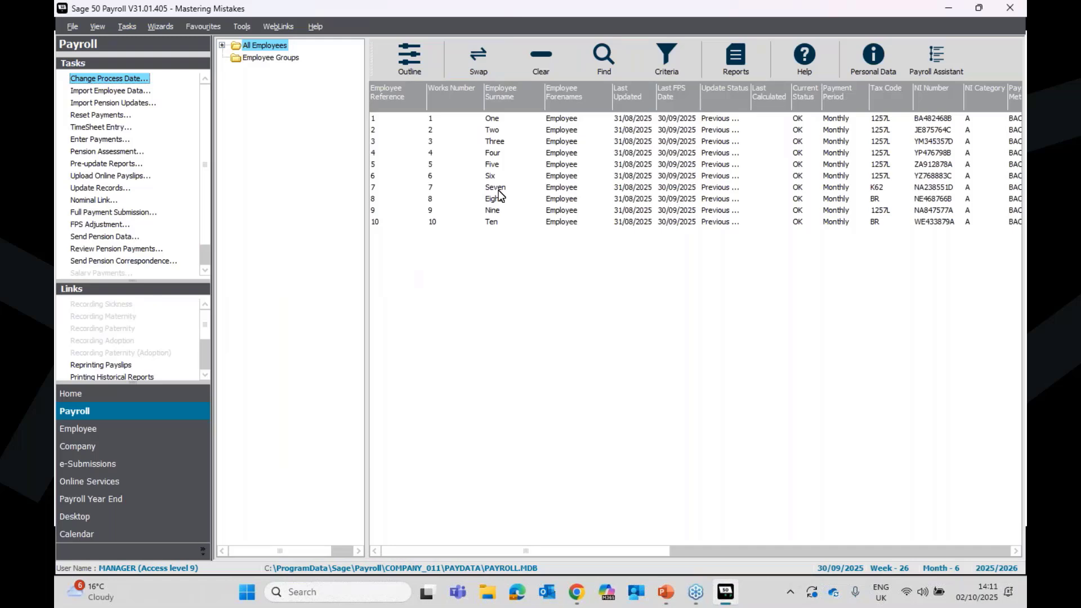
# - Restore the Data Files from the backup SagePay.Mastering Mistakes DATA.2625.001 in the desktop Backups folder
pyautogui.click(71, 26)
pyautogui.click(103, 113)
pyautogui.click(613, 413)
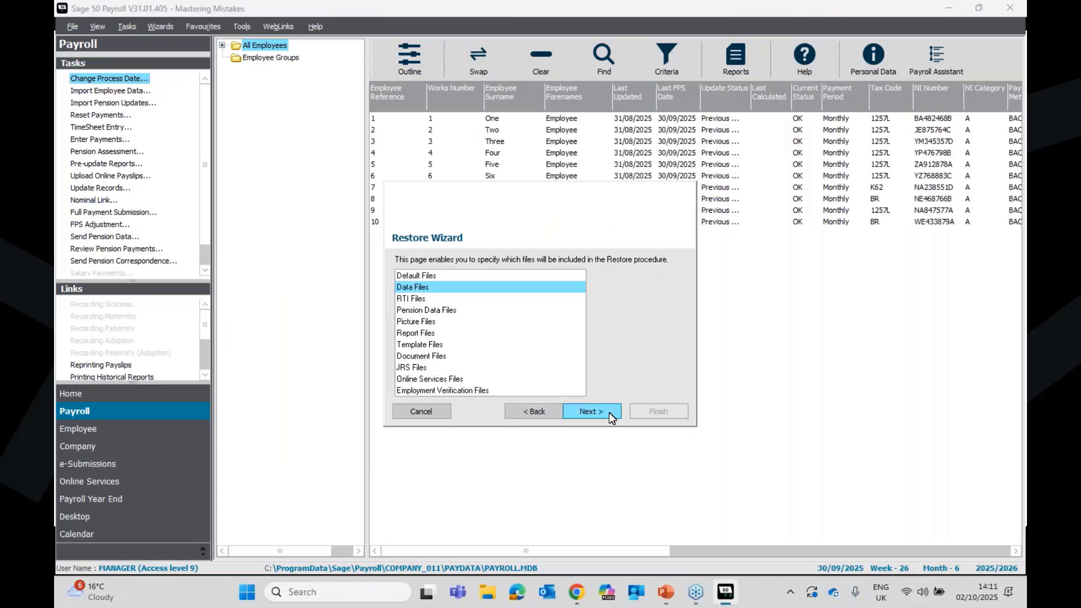
pyautogui.click(613, 414)
pyautogui.click(678, 345)
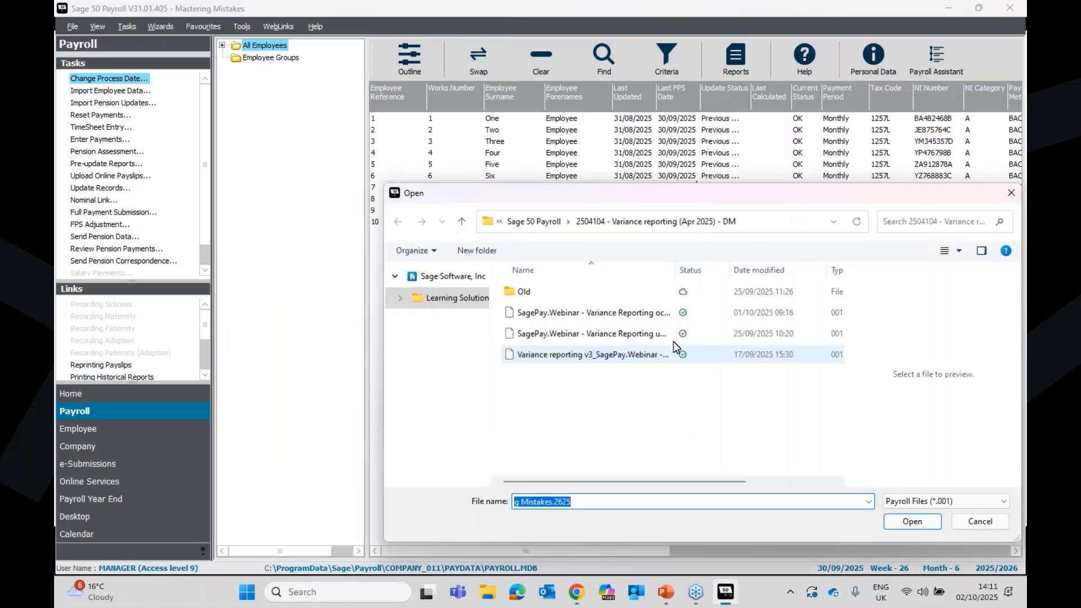
pyautogui.scroll(5, 437, 356)
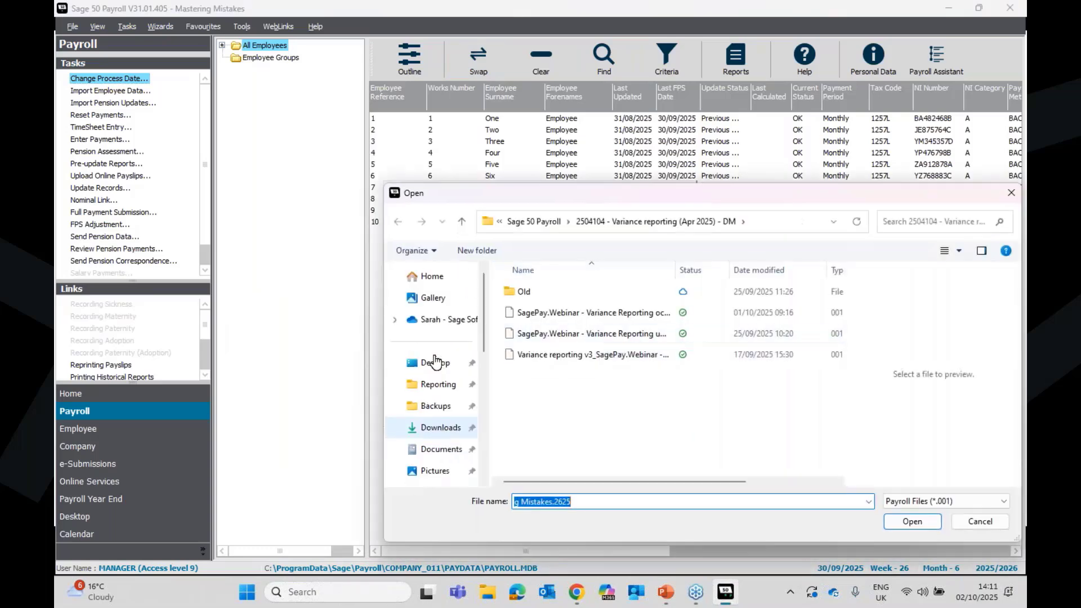
pyautogui.click(435, 405)
pyautogui.doubleClick(628, 341)
pyautogui.click(603, 413)
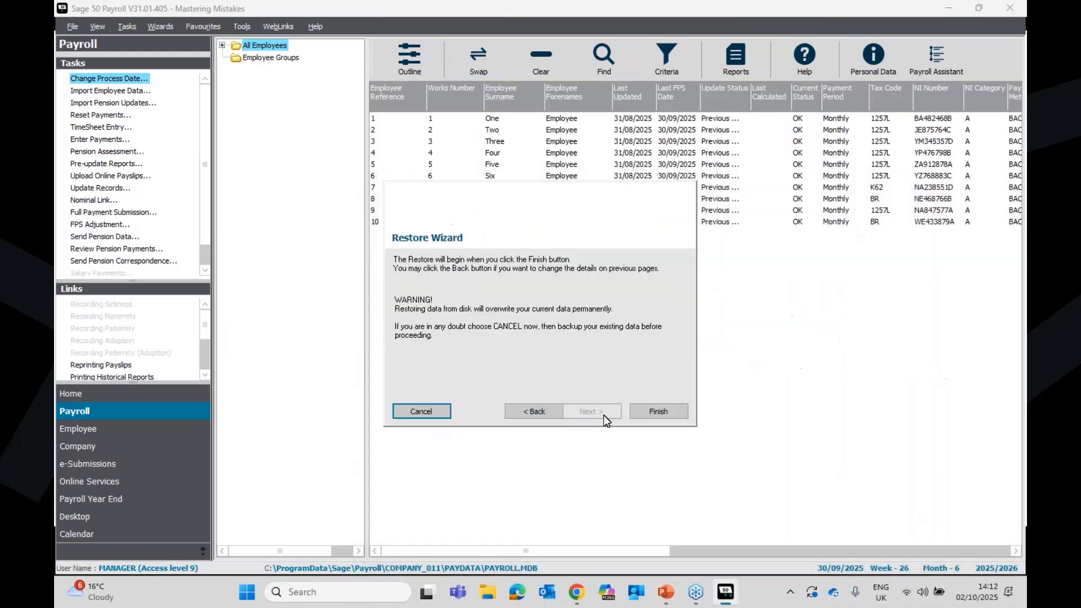
pyautogui.click(654, 412)
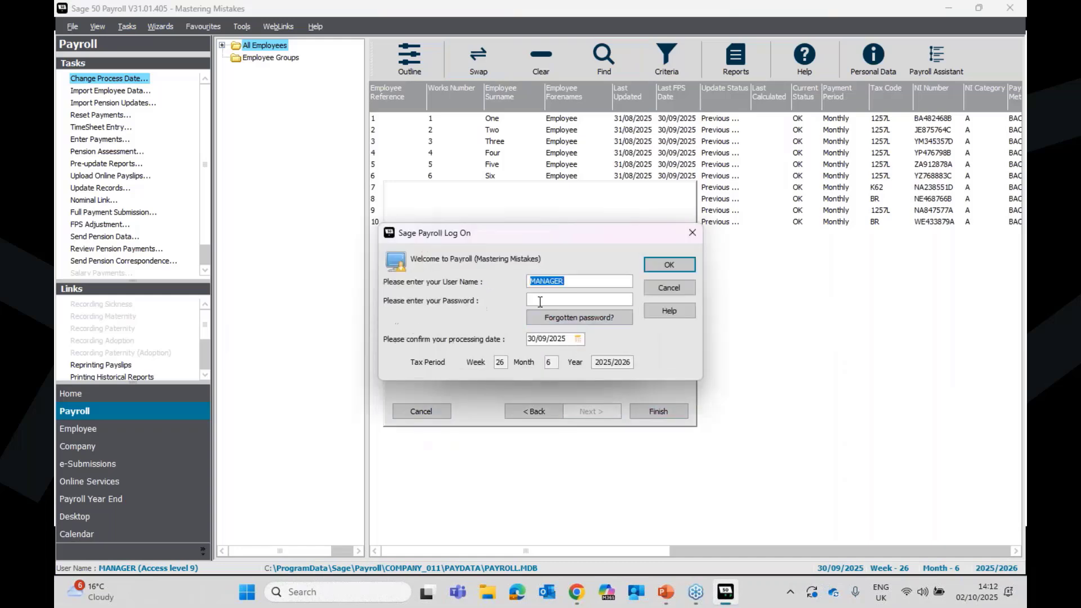
# - Enter the account password to log back on after the restore, and close the reminders and advice centre windows
pyautogui.click(540, 301)
pyautogui.write('**')
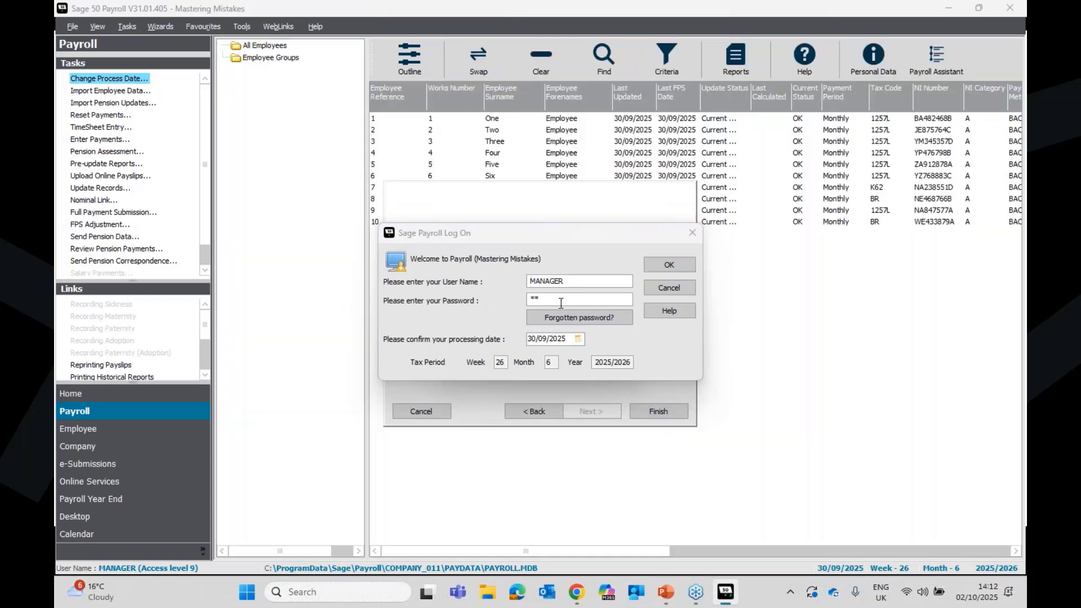
pyautogui.press('Return')
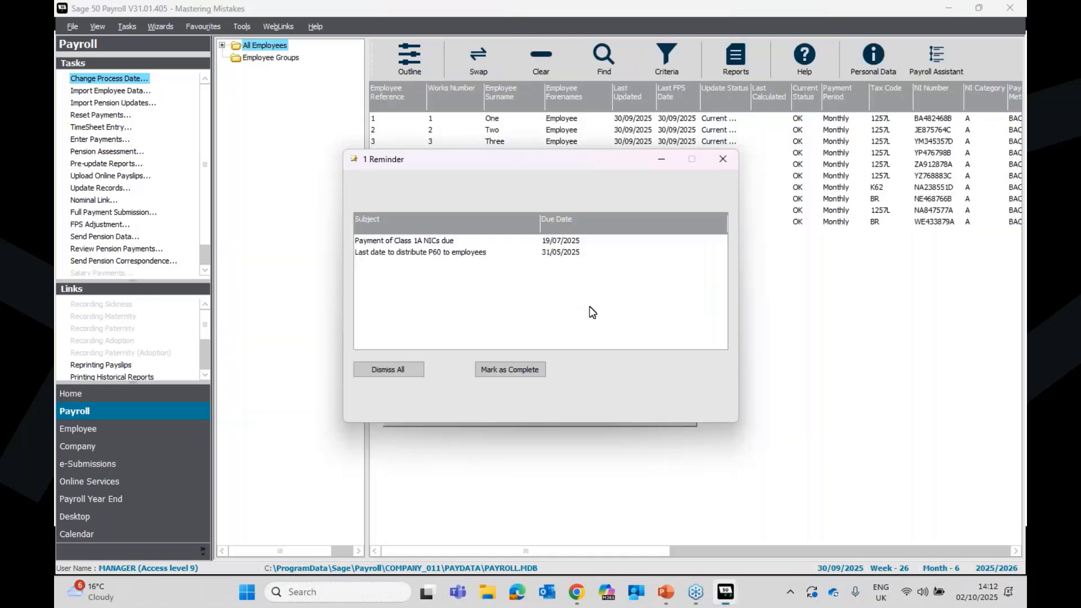
pyautogui.click(721, 159)
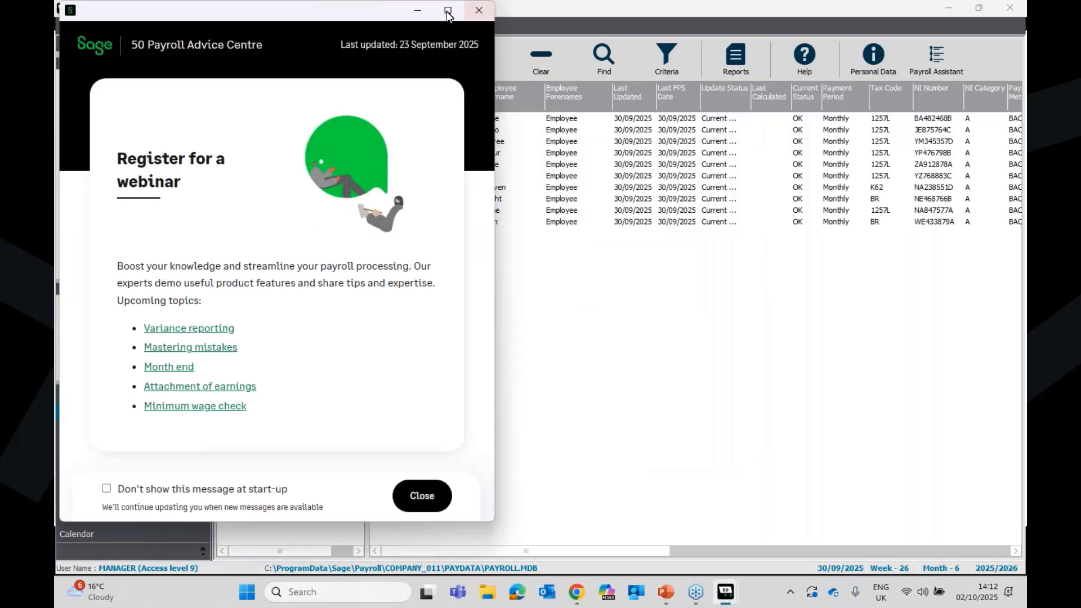
pyautogui.click(480, 11)
pyautogui.click(729, 167)
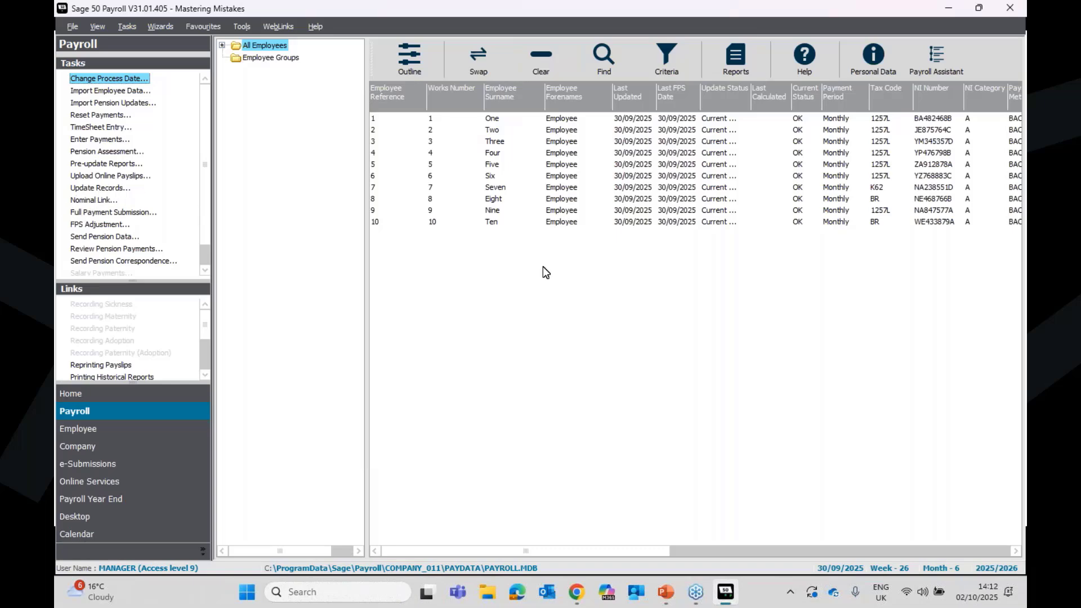
# - Walk through the Recover Wizard for the Tax Month 6 pay date 30/09/2025 automatic backup and exit without restoring it
pyautogui.click(126, 26)
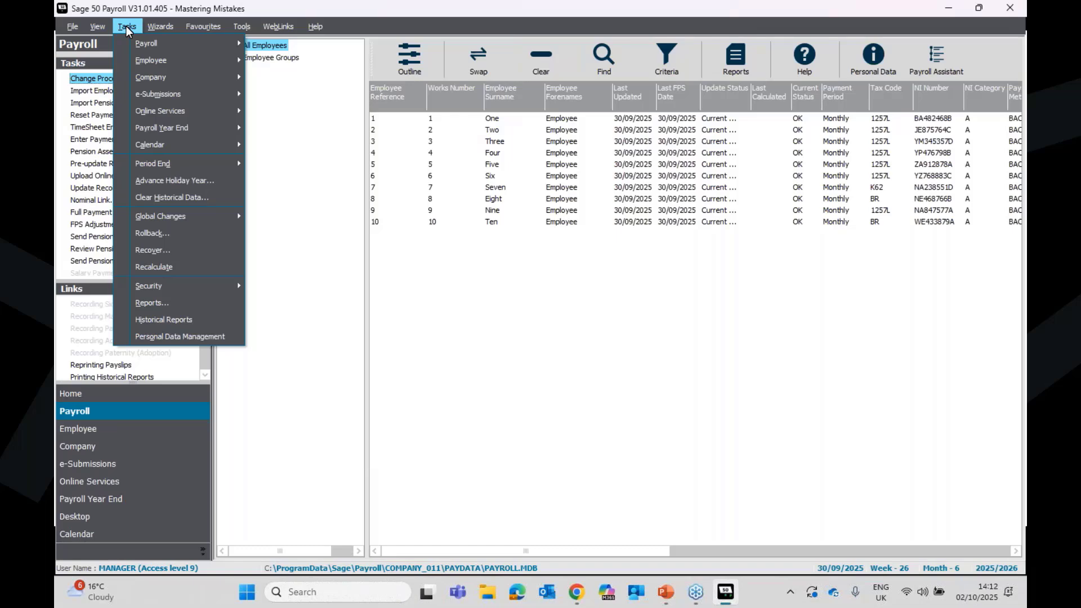
pyautogui.click(182, 250)
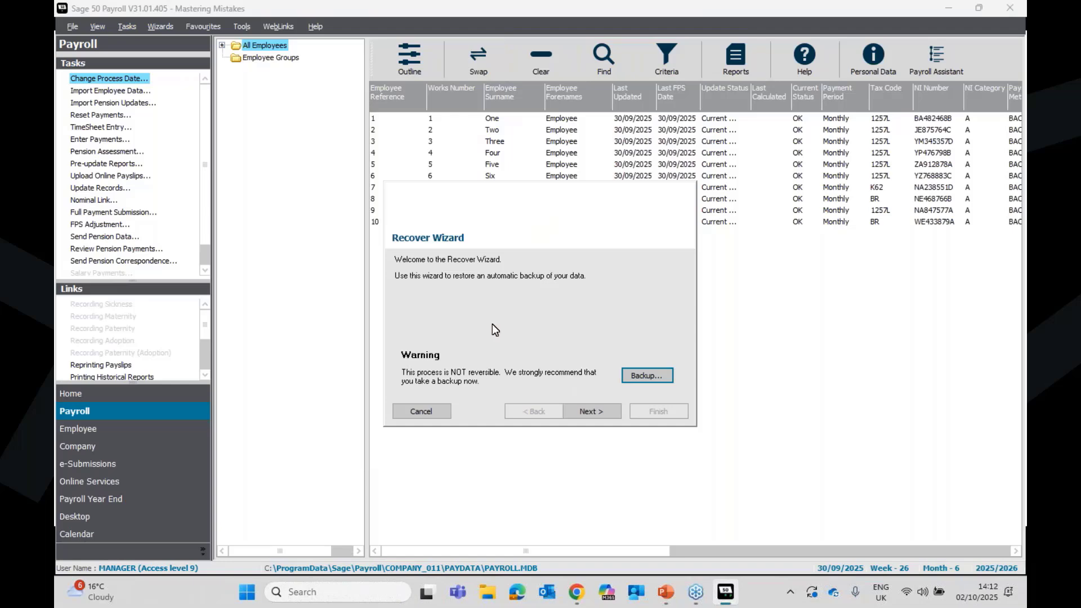
pyautogui.click(584, 410)
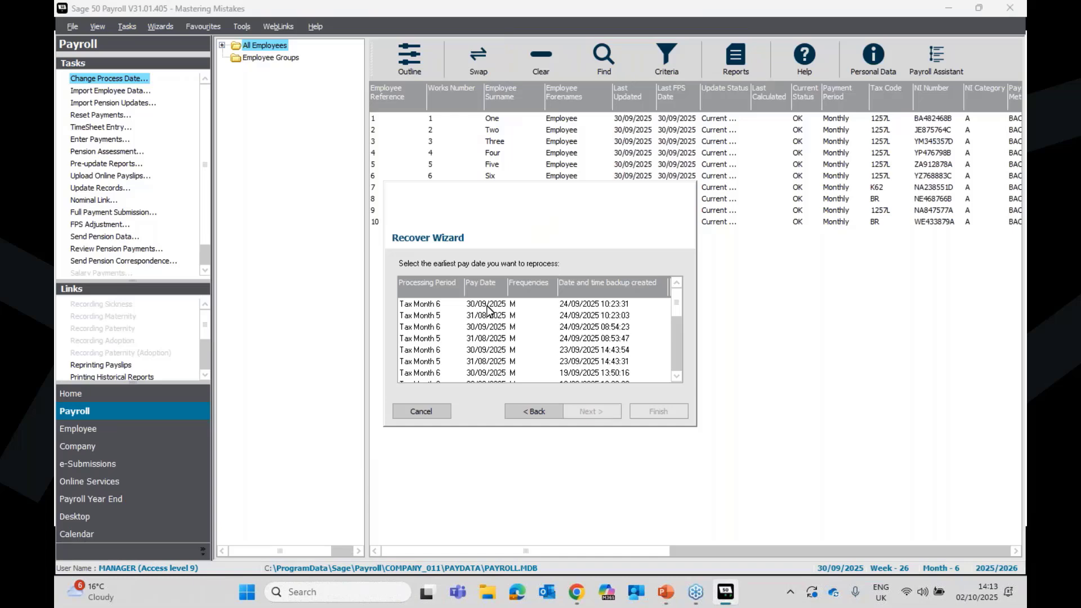
pyautogui.click(681, 330)
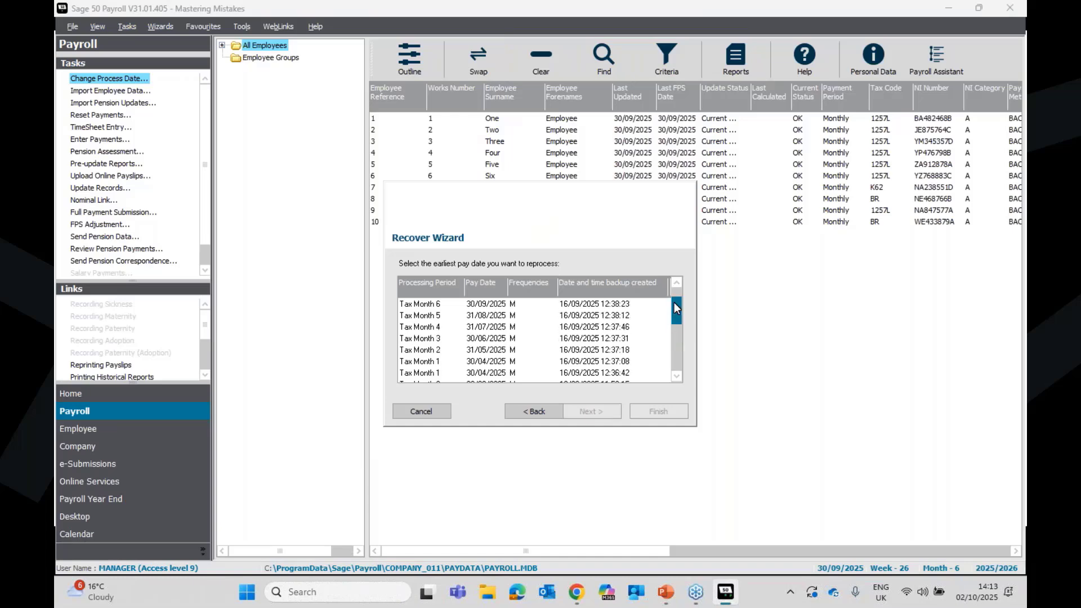
pyautogui.click(674, 302)
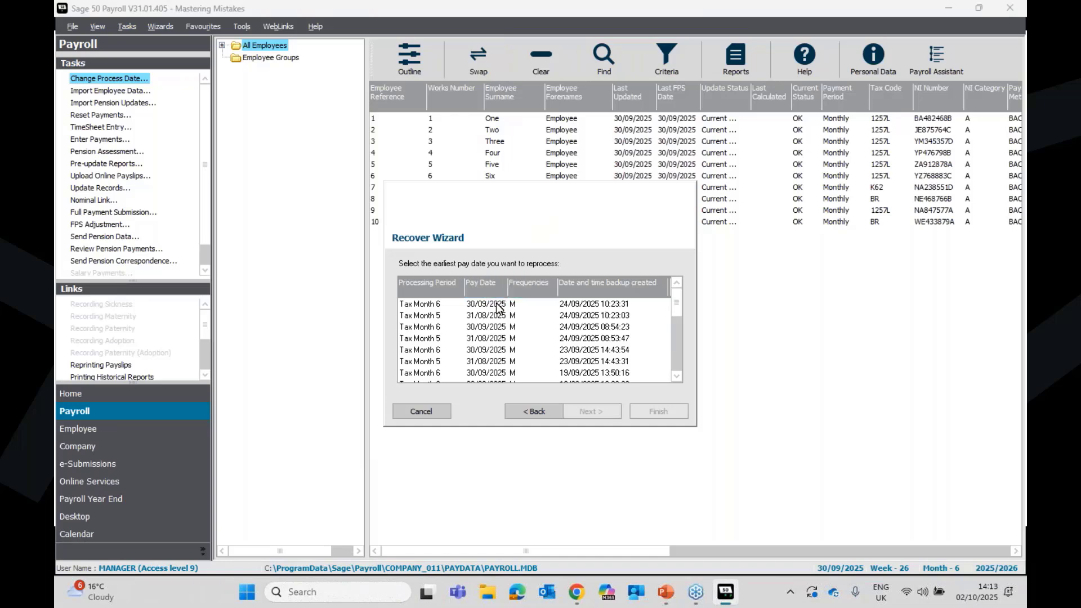
pyautogui.click(628, 304)
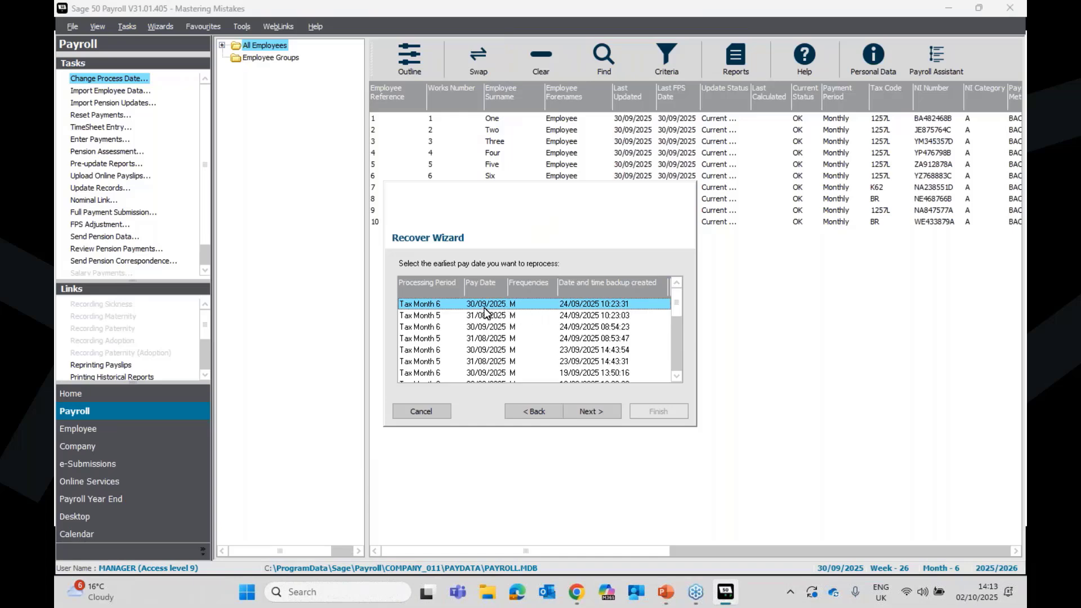
pyautogui.click(584, 413)
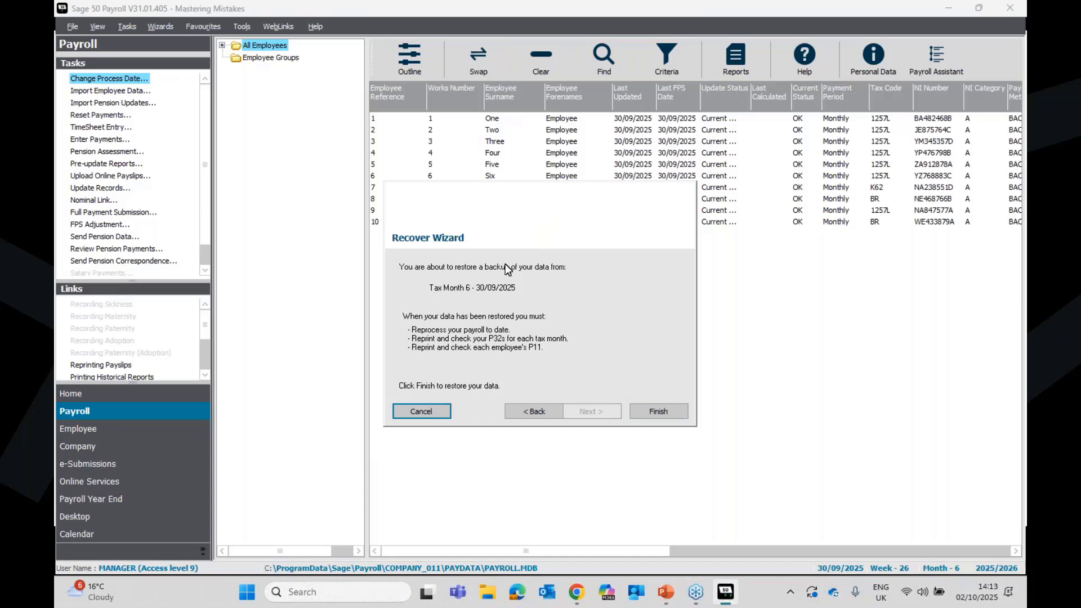
pyautogui.click(420, 410)
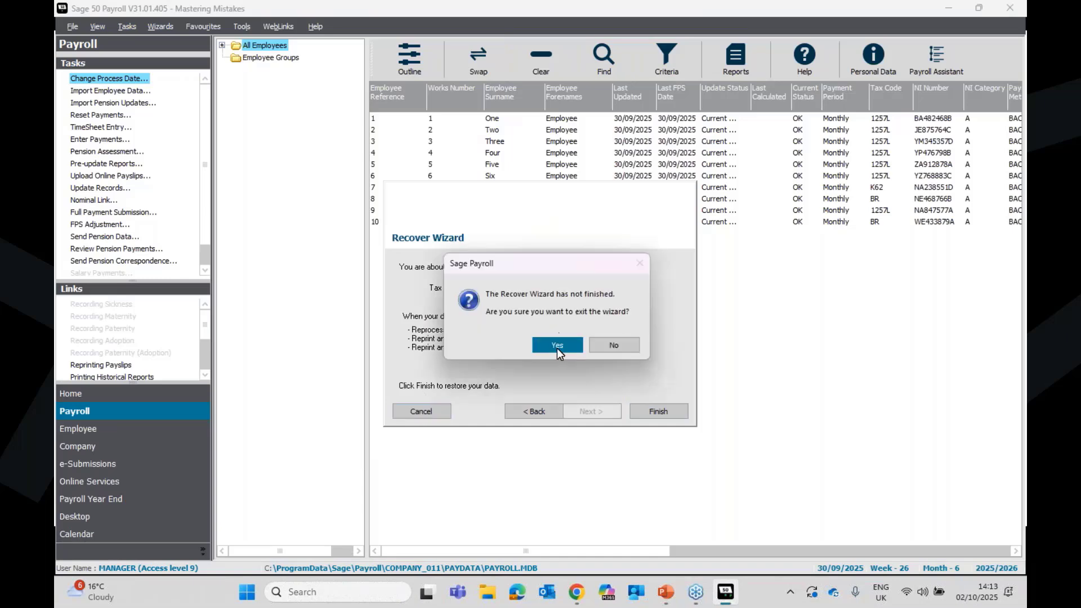
pyautogui.click(556, 345)
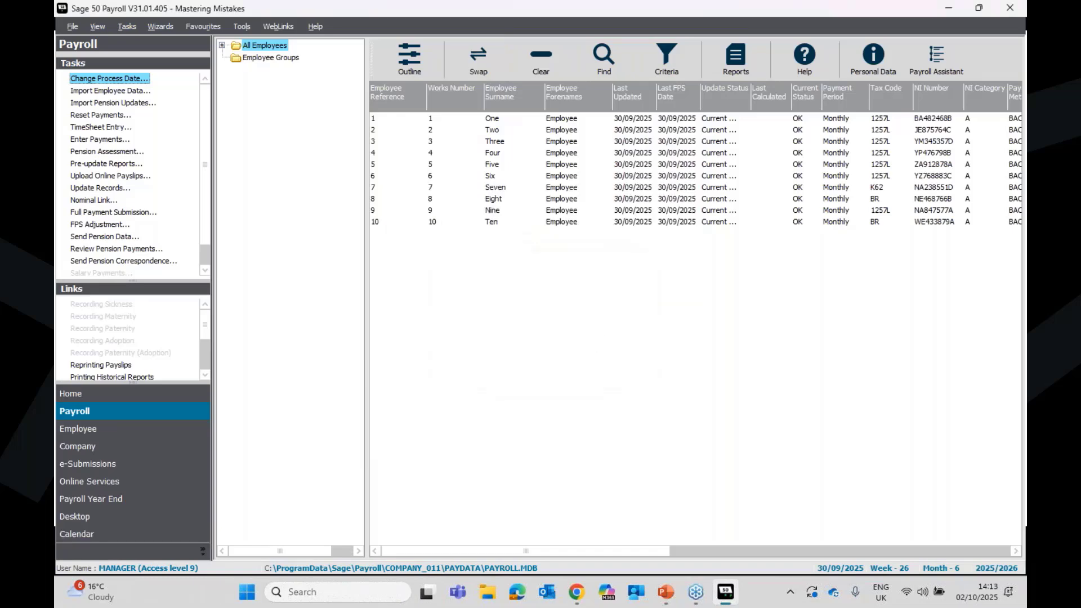
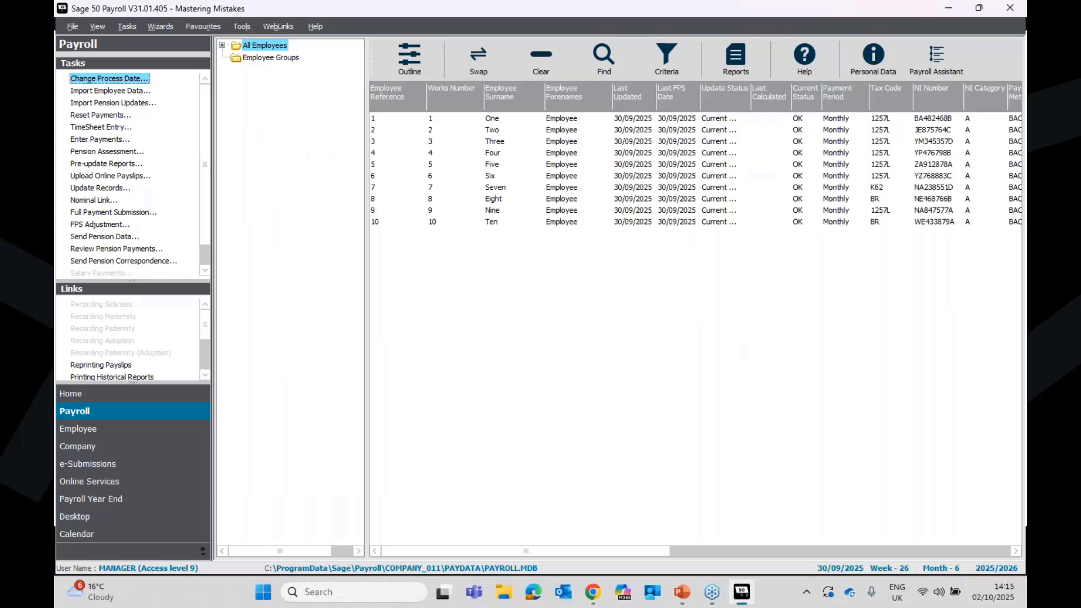
# - Examine the personal details, employment settings and payment history in employee 9's record, and close it
pyautogui.click(549, 214)
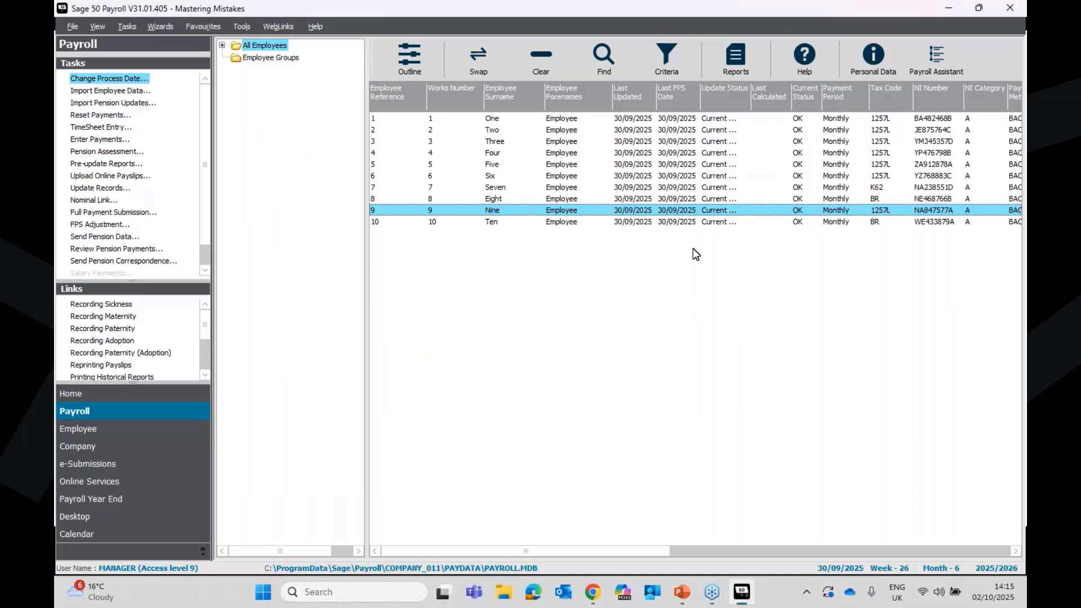
pyautogui.click(113, 430)
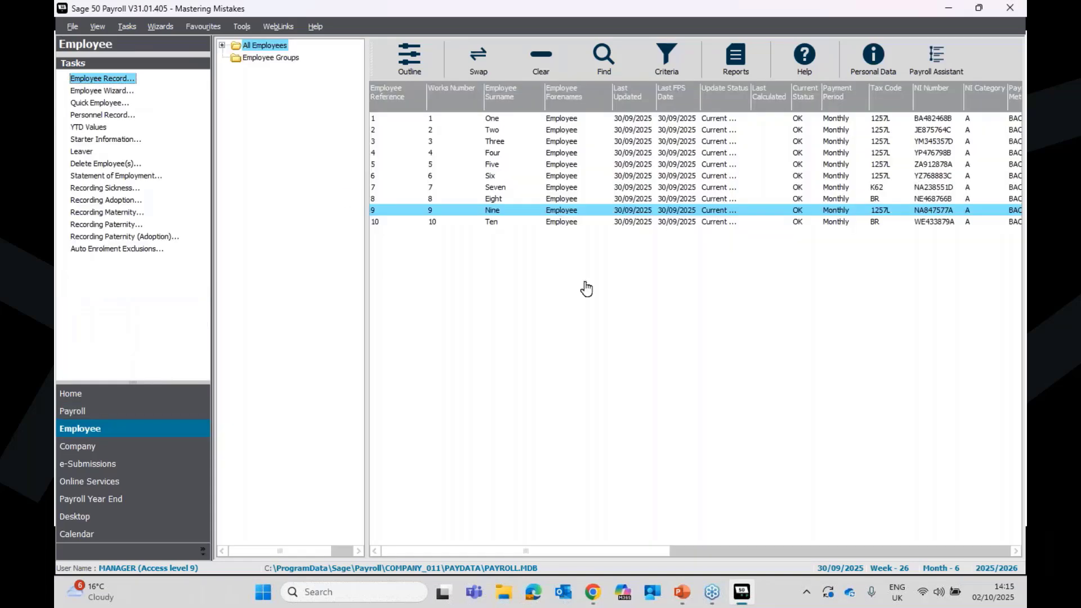
pyautogui.doubleClick(488, 210)
pyautogui.click(387, 186)
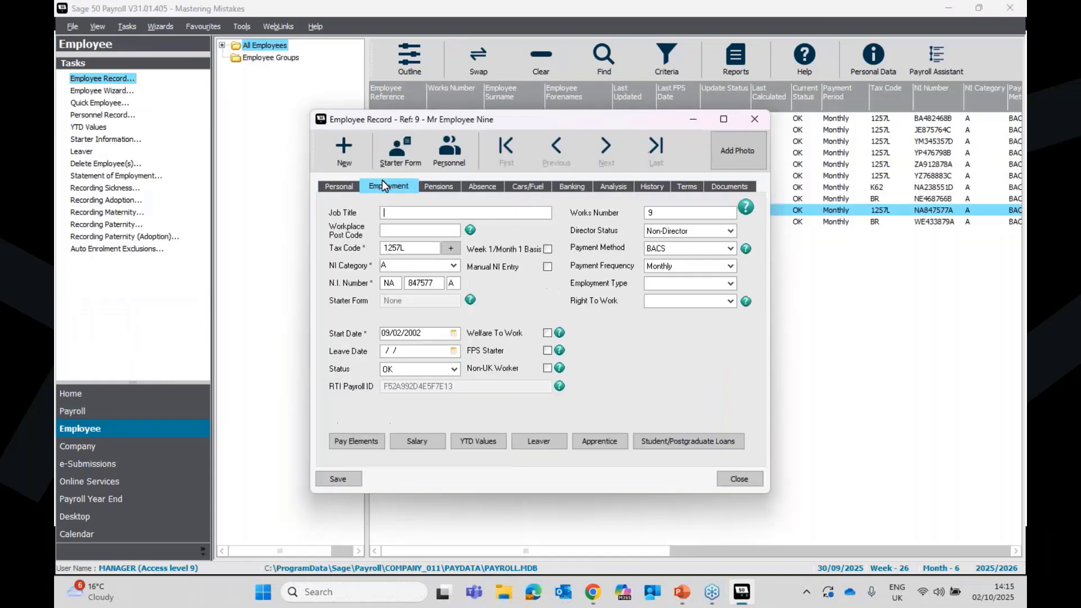
pyautogui.click(350, 187)
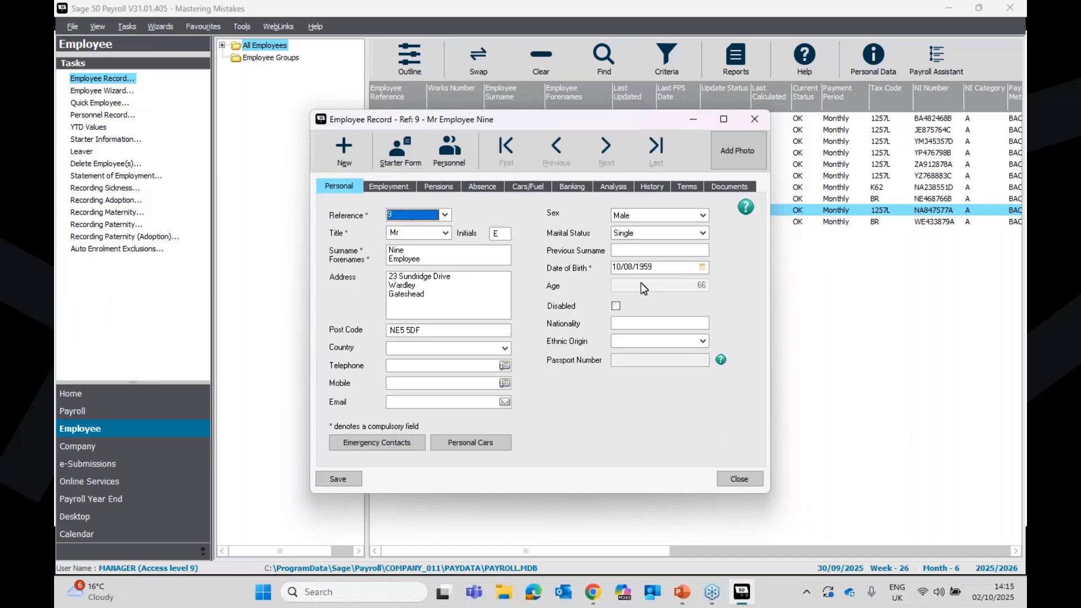
pyautogui.click(378, 186)
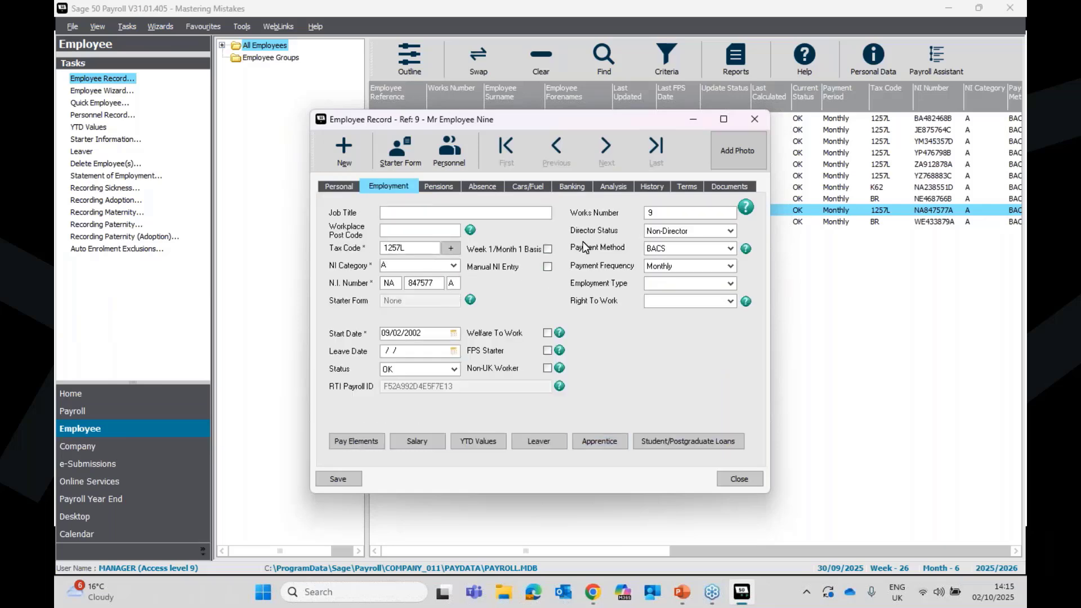
pyautogui.click(650, 187)
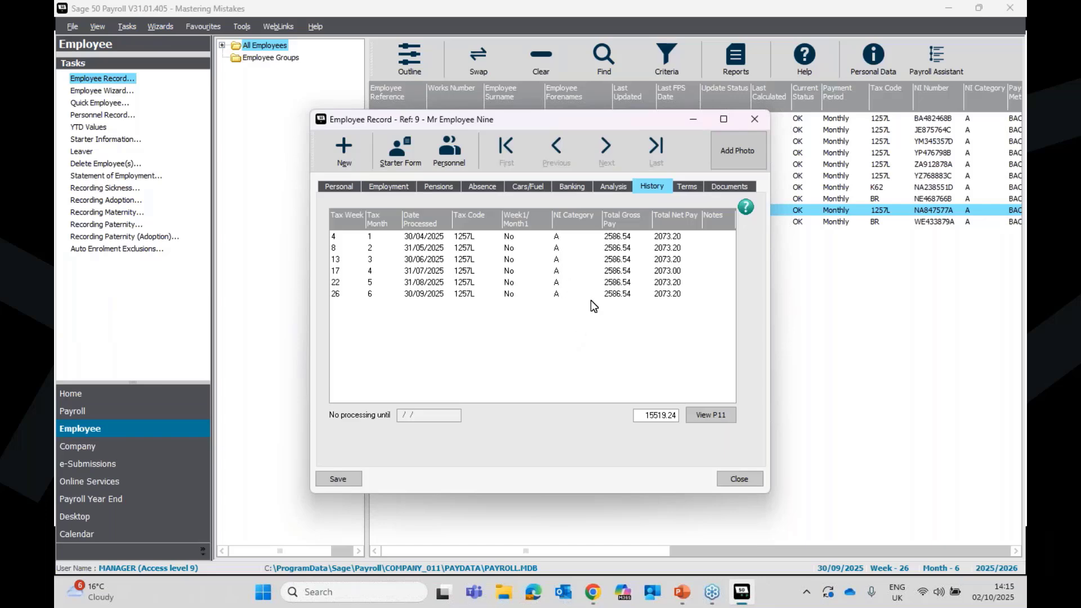
pyautogui.click(755, 119)
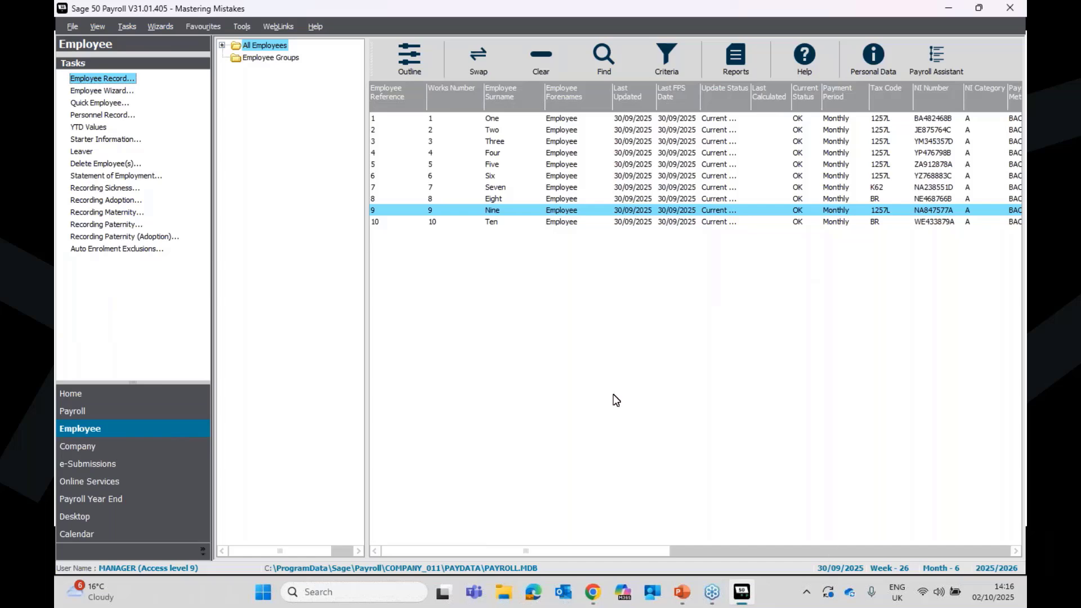
# - Roll back employee 9's payroll history, with Tax Month 5 (Tax Week 22) as the earliest update to remove
pyautogui.click(136, 26)
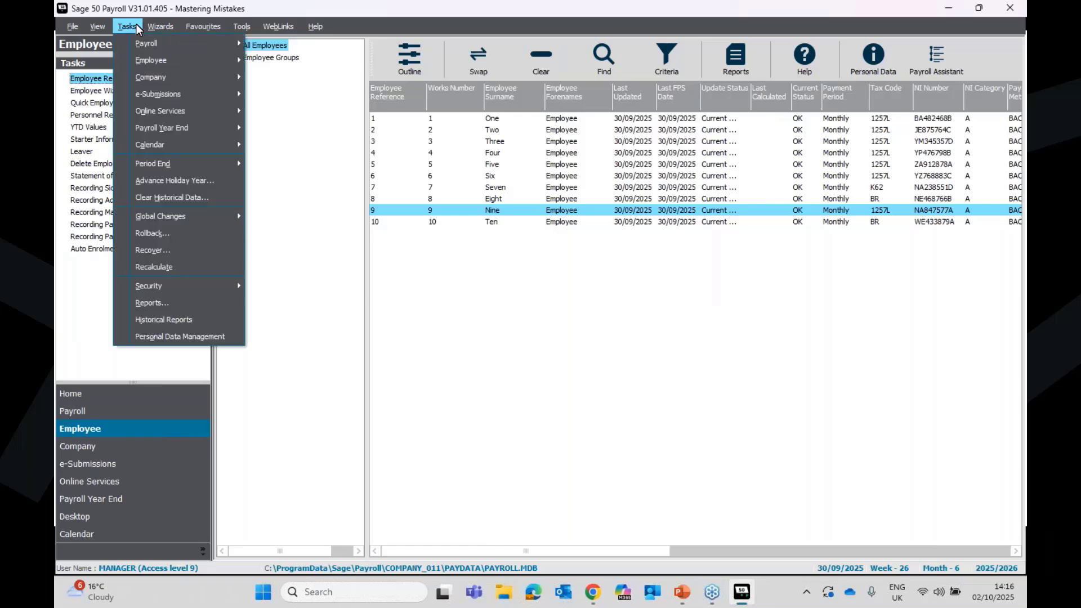
pyautogui.moveTo(161, 27)
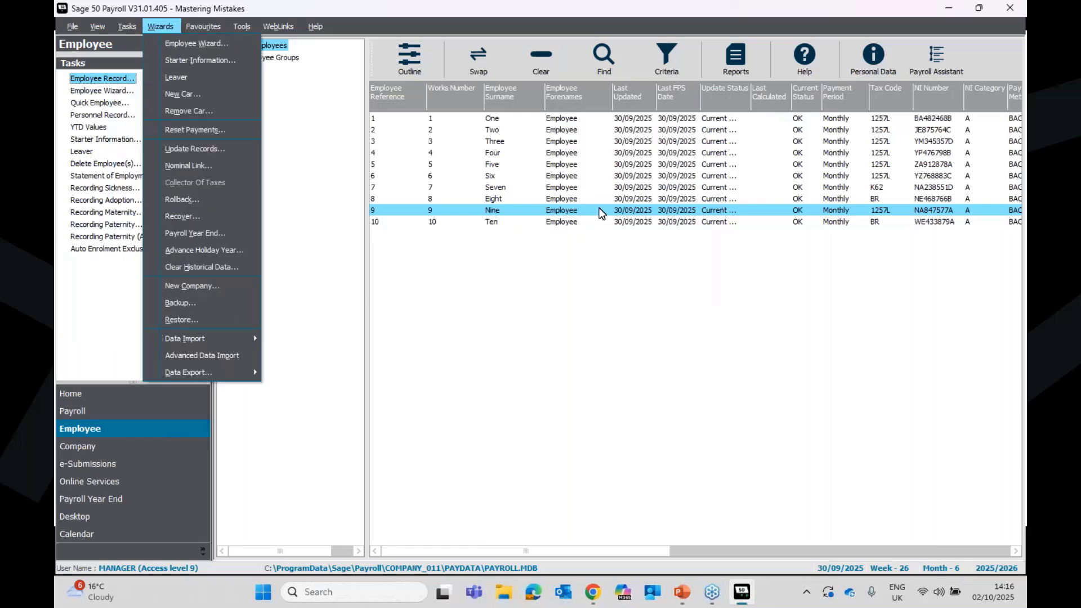
pyautogui.click(189, 17)
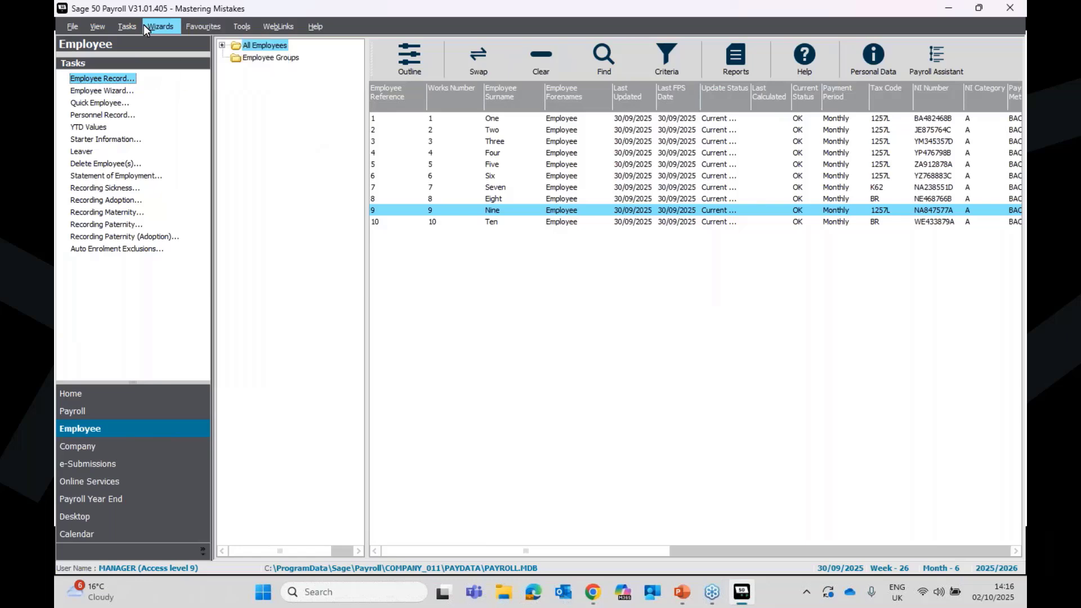
pyautogui.click(127, 27)
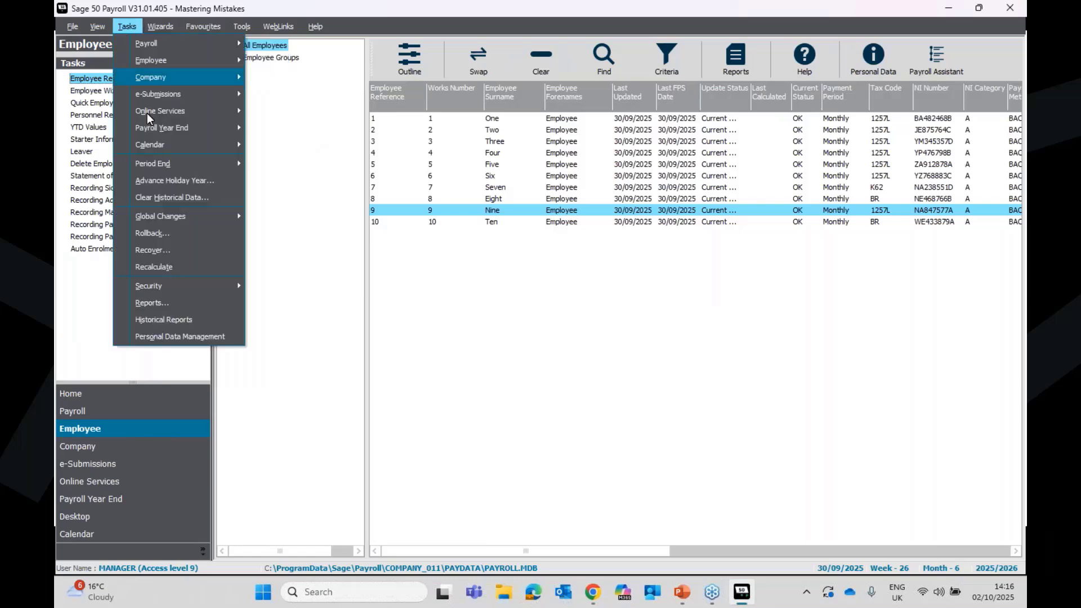
pyautogui.click(171, 233)
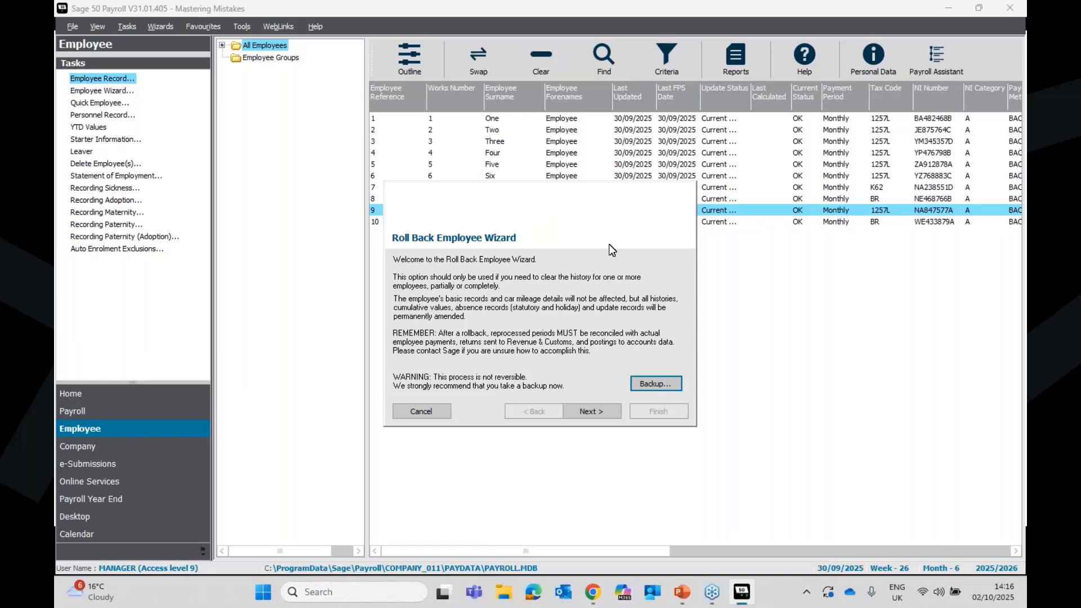
pyautogui.click(595, 405)
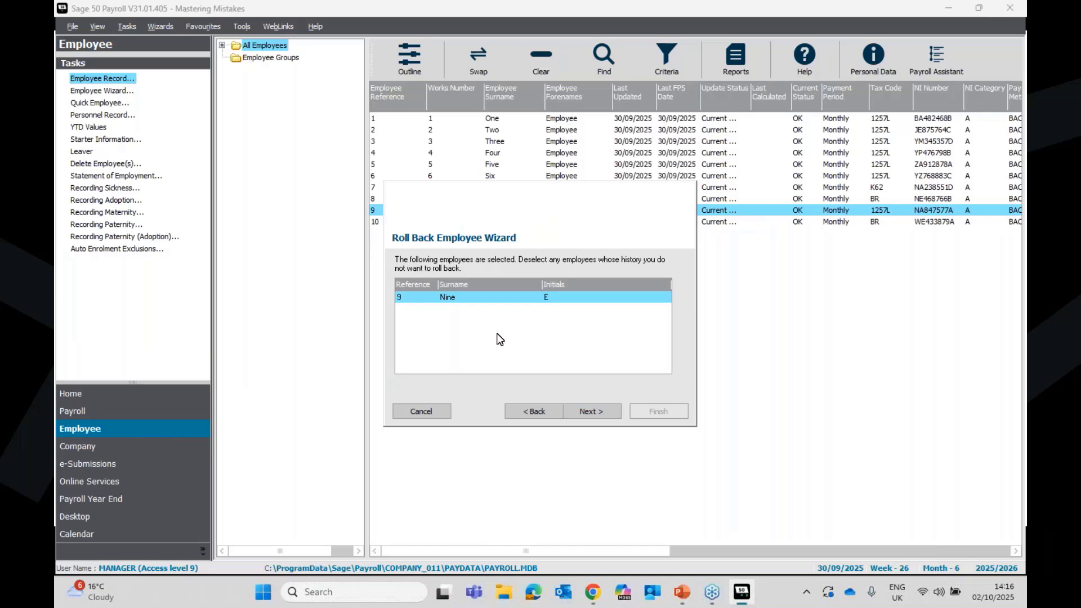
pyautogui.click(582, 415)
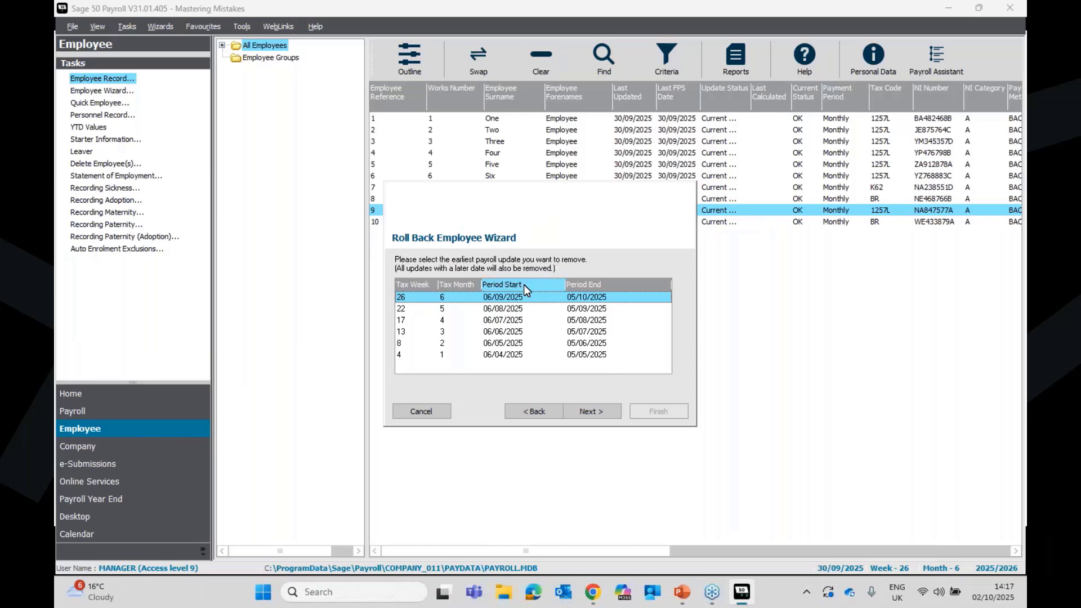
pyautogui.click(511, 311)
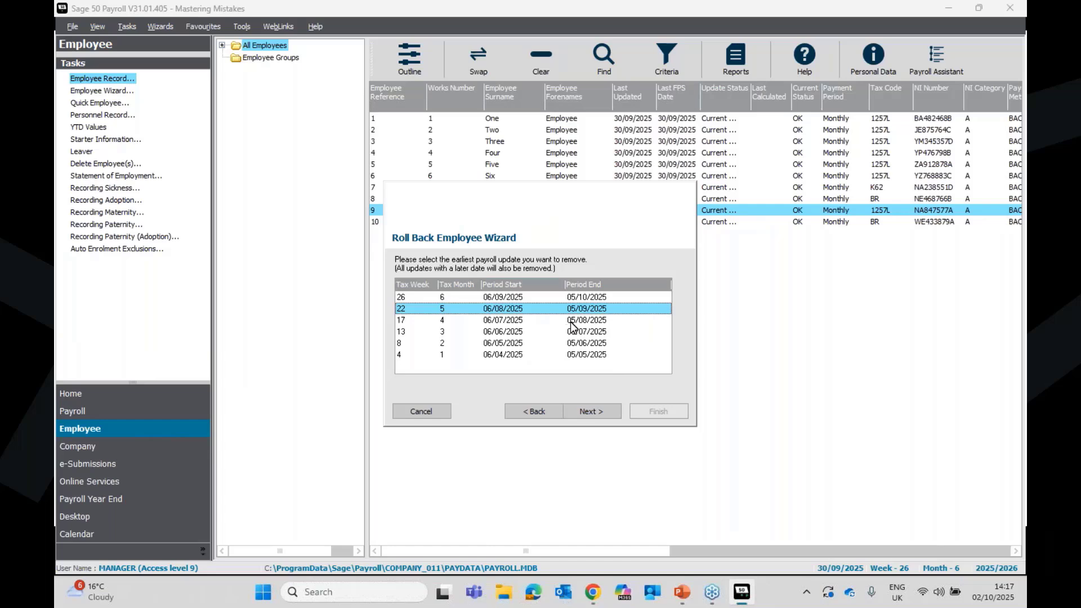
pyautogui.click(597, 416)
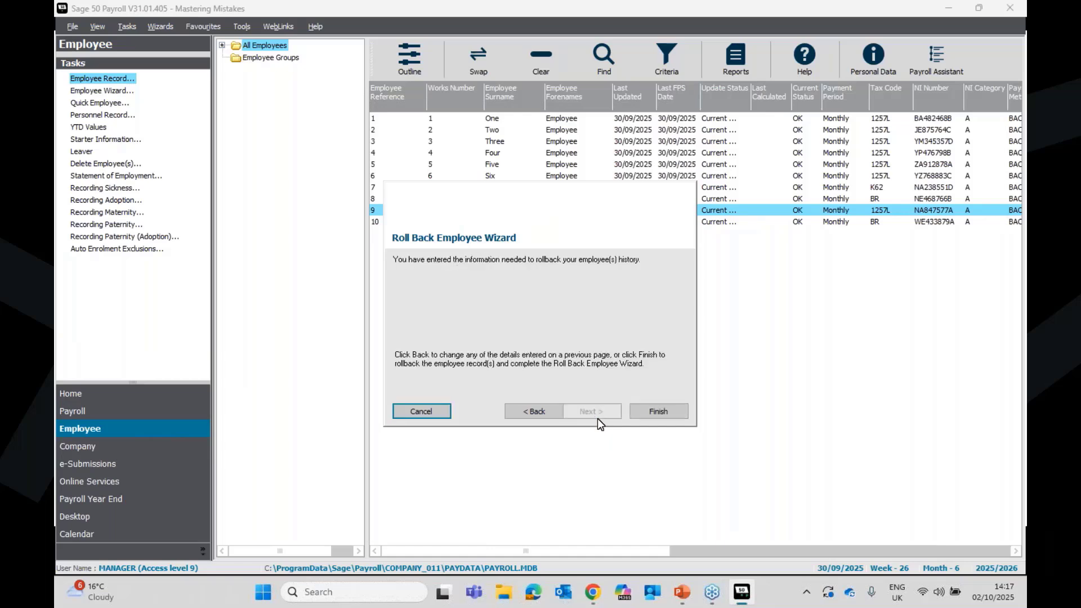
pyautogui.click(670, 408)
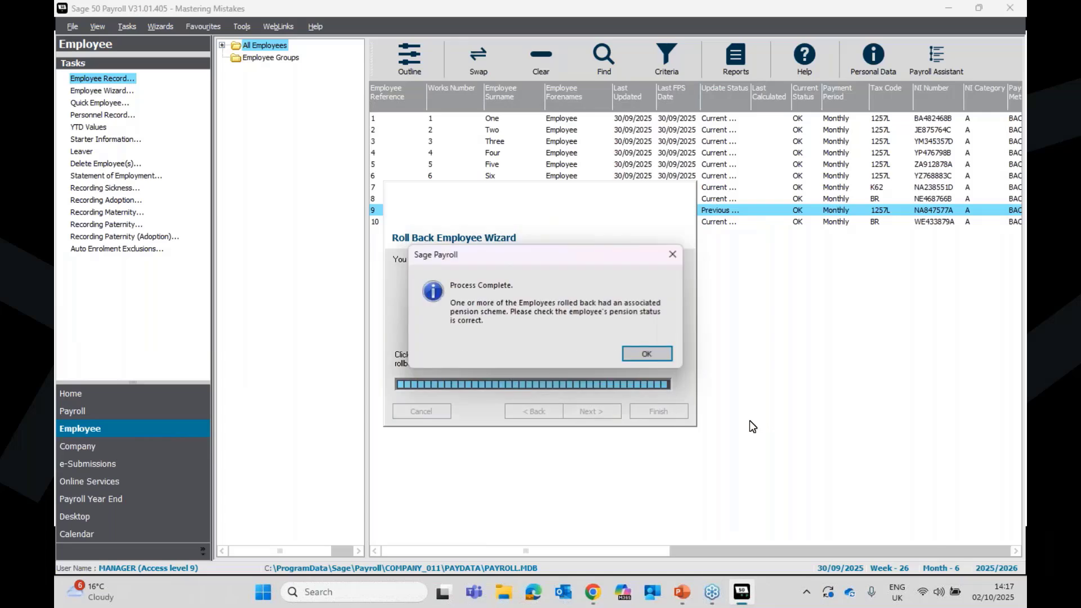
pyautogui.click(646, 357)
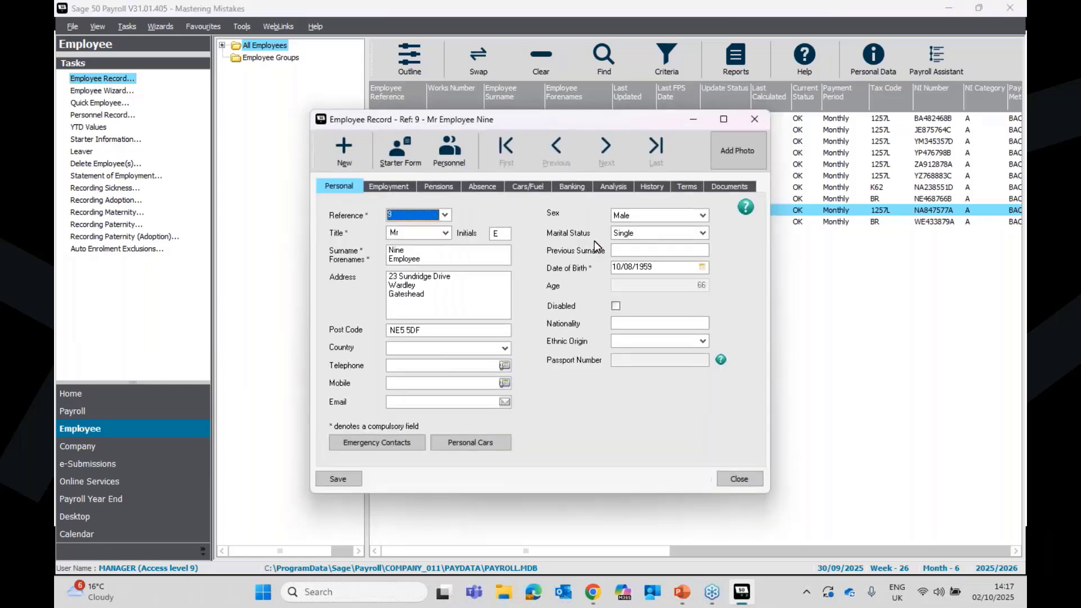
# - Set employee 9's NI Category to C in the employment details, save the record and close it
pyautogui.click(389, 187)
pyautogui.click(433, 266)
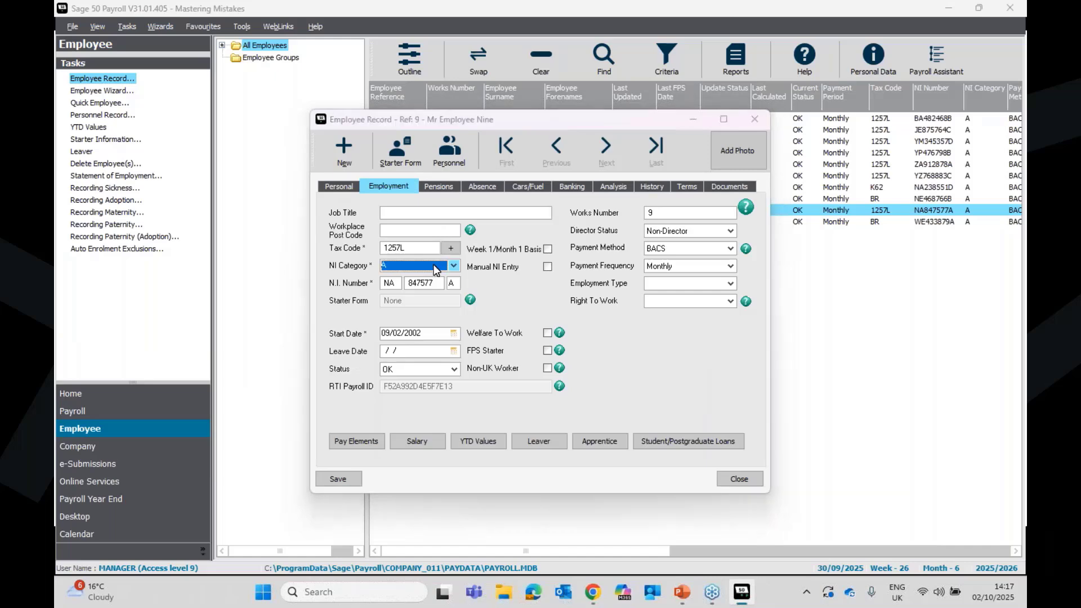
pyautogui.click(428, 321)
pyautogui.click(582, 363)
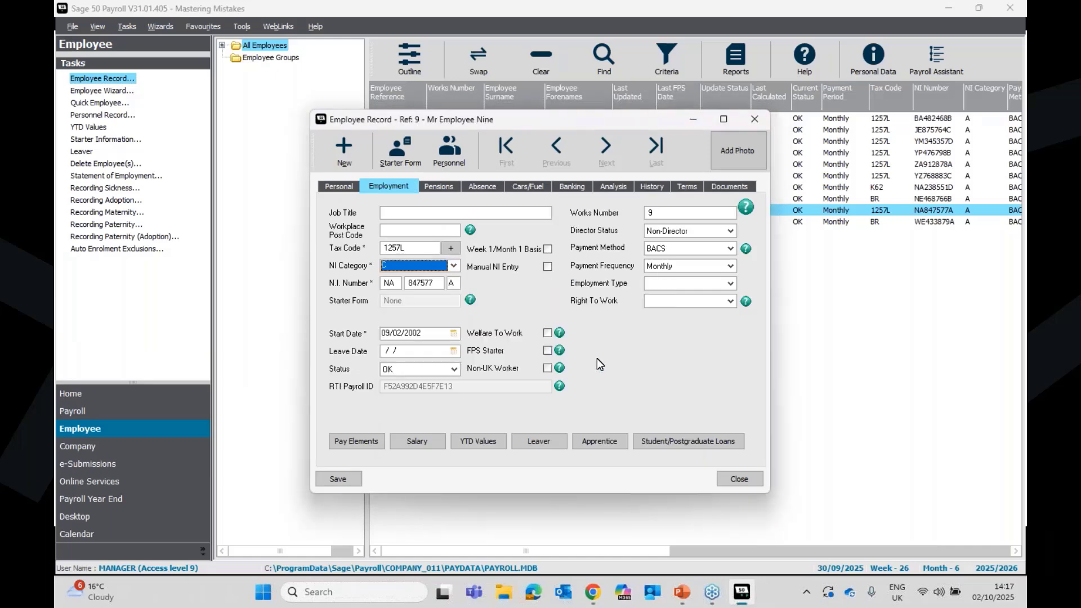
pyautogui.click(335, 480)
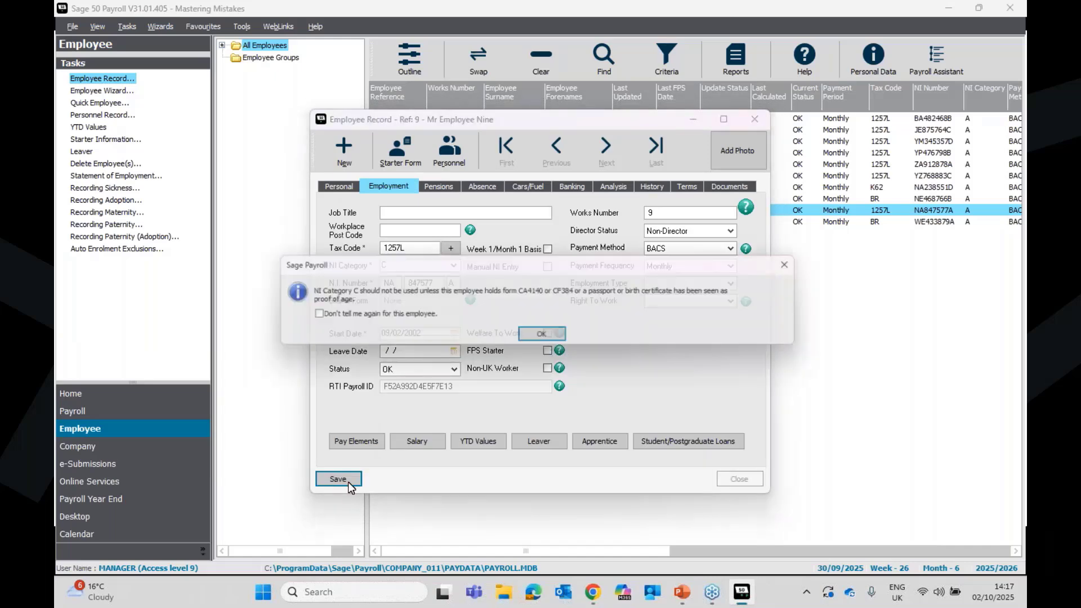
pyautogui.click(542, 336)
pyautogui.click(740, 480)
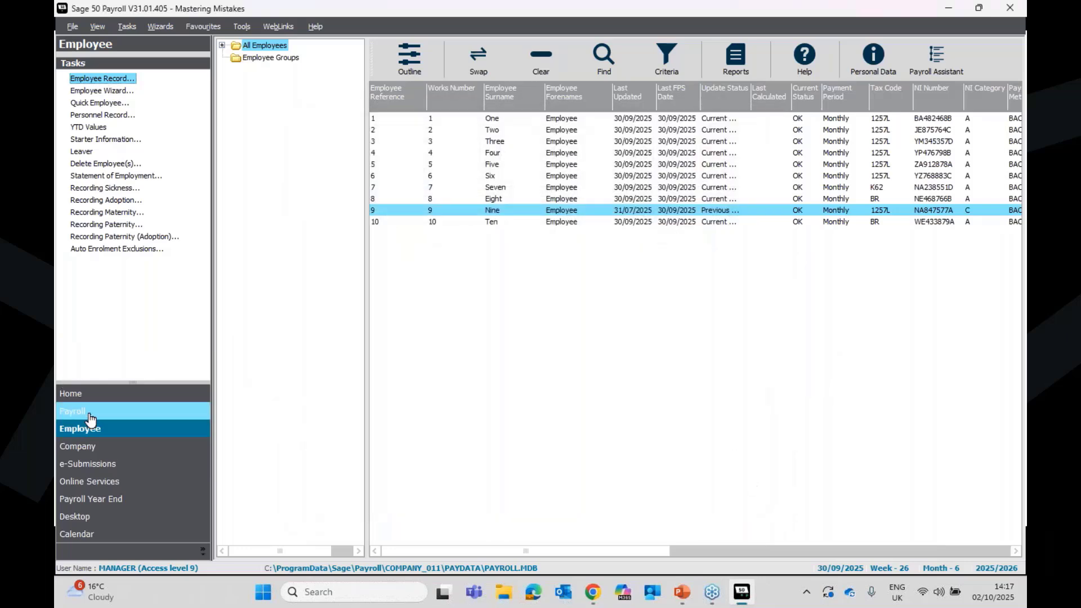
# - Change the payroll process date to 31/08/2025
pyautogui.click(90, 417)
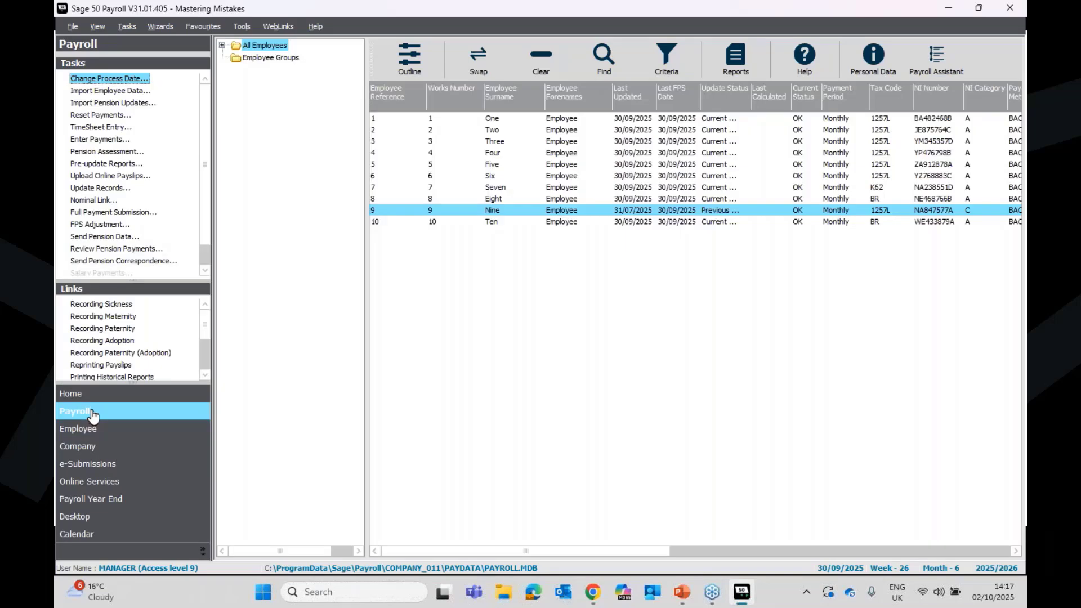
pyautogui.click(100, 80)
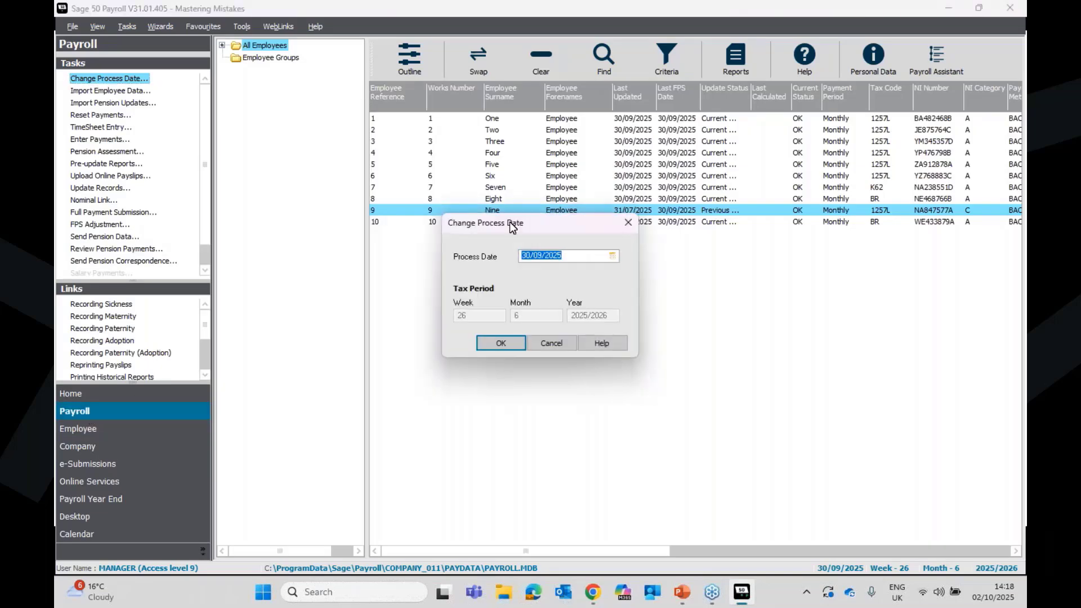
pyautogui.click(611, 255)
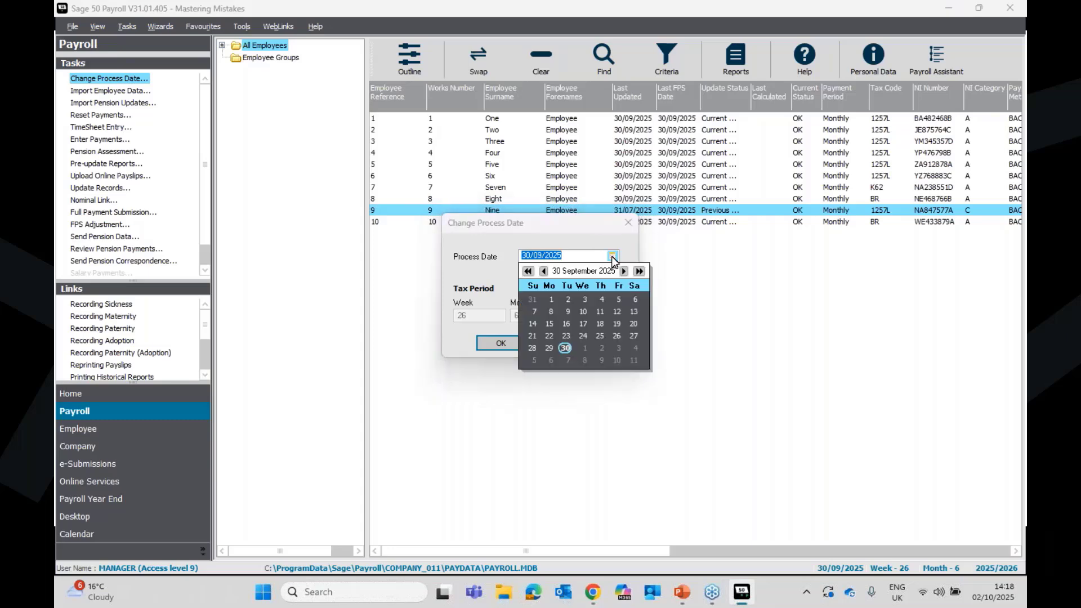
pyautogui.click(544, 271)
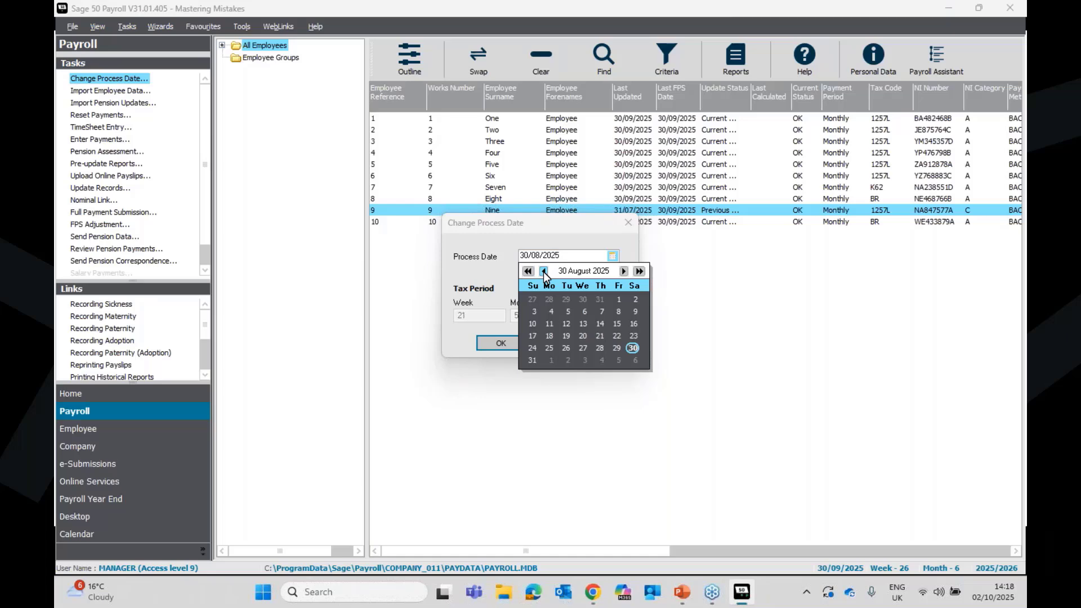
pyautogui.click(531, 360)
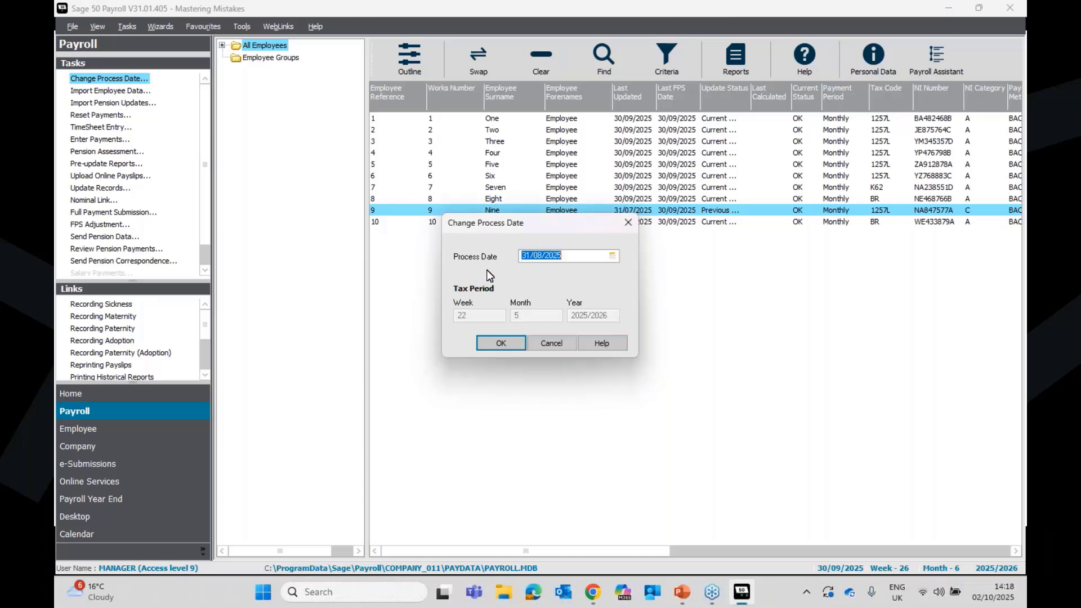
pyautogui.click(521, 340)
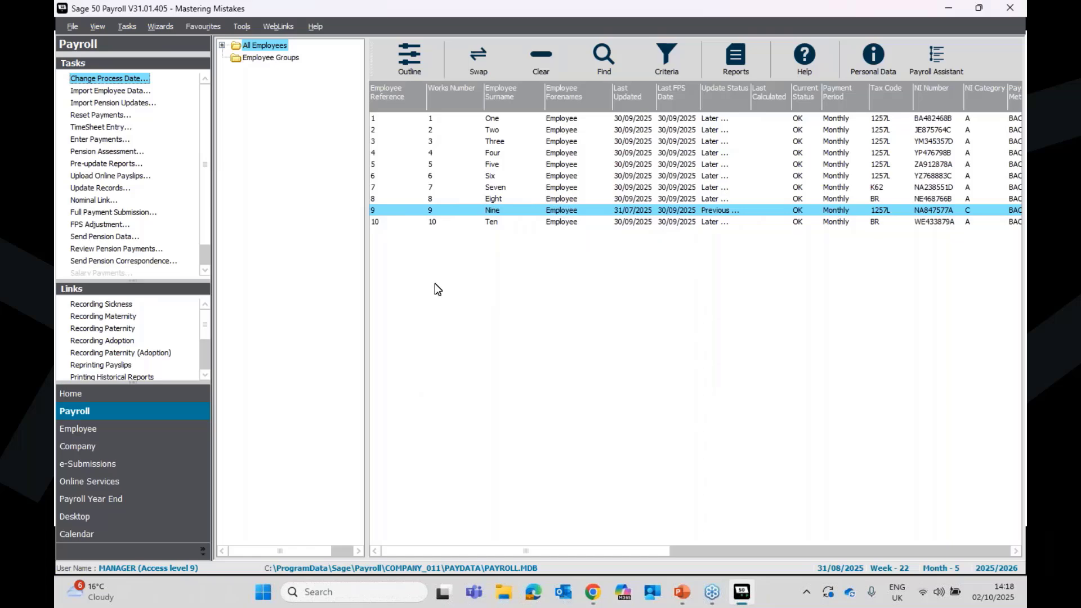
# - Recalculate employee 9's August payment through Enter Payments, review the NIC figure, and close the payment window
pyautogui.click(100, 139)
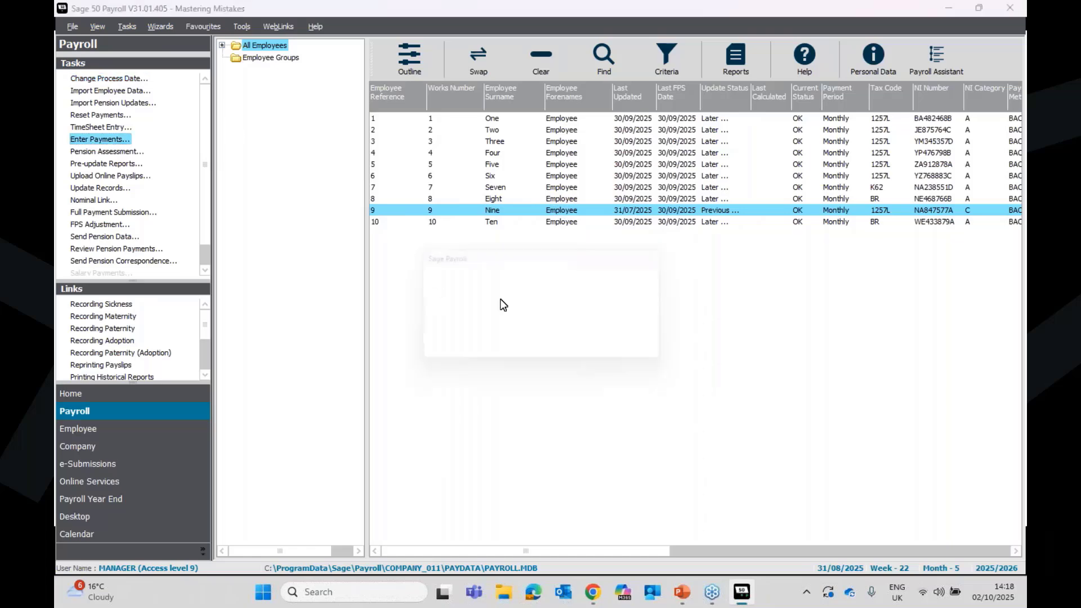
pyautogui.click(648, 356)
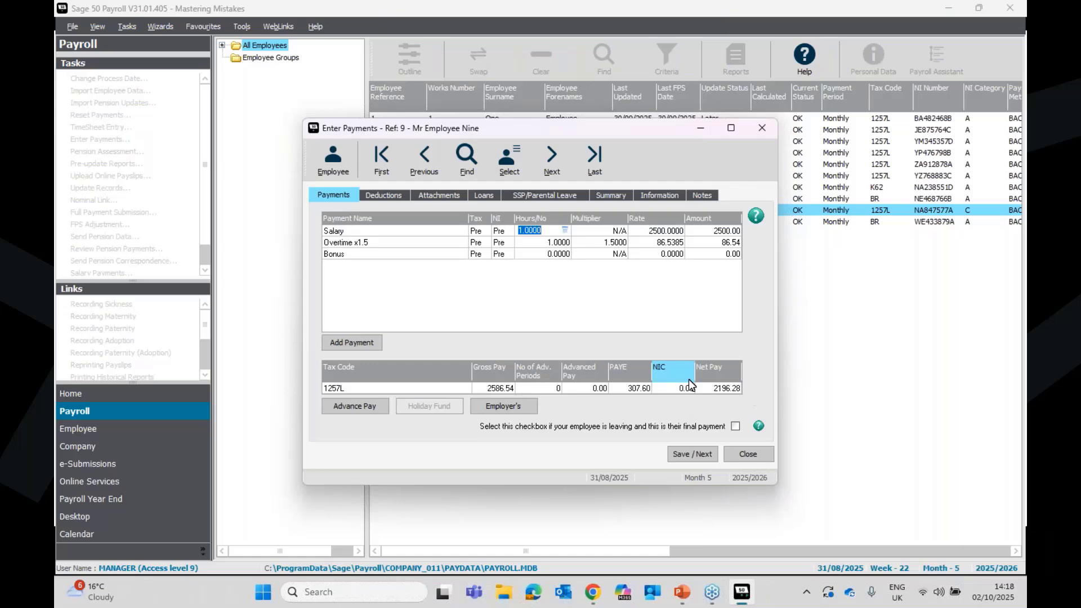
pyautogui.click(761, 128)
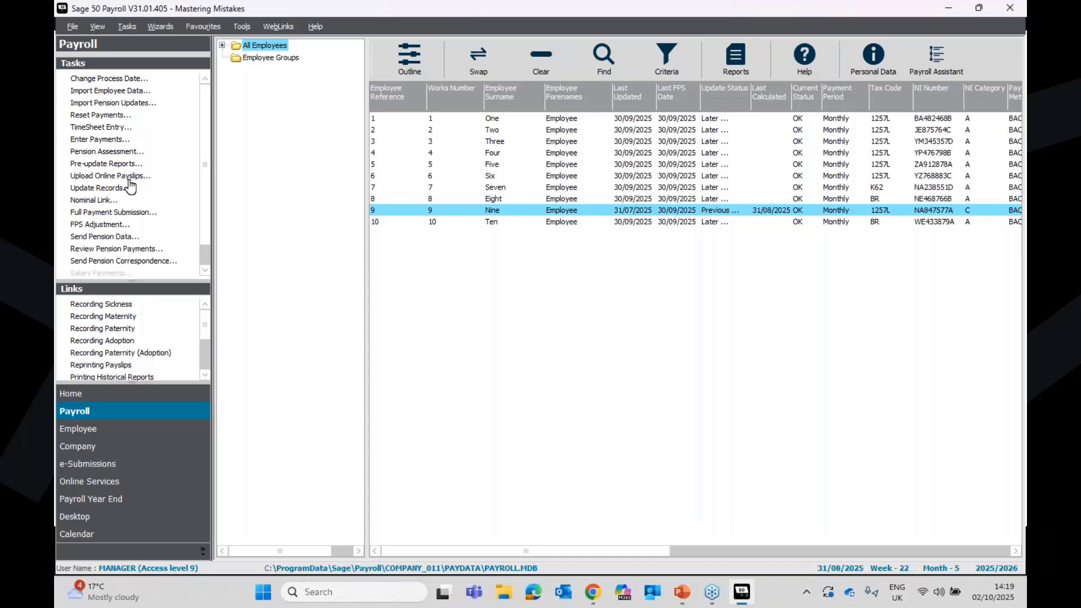
# - Check for legislation updates and run the Update Records Wizard for employee 9's 31/08/2025 payroll
pyautogui.click(100, 187)
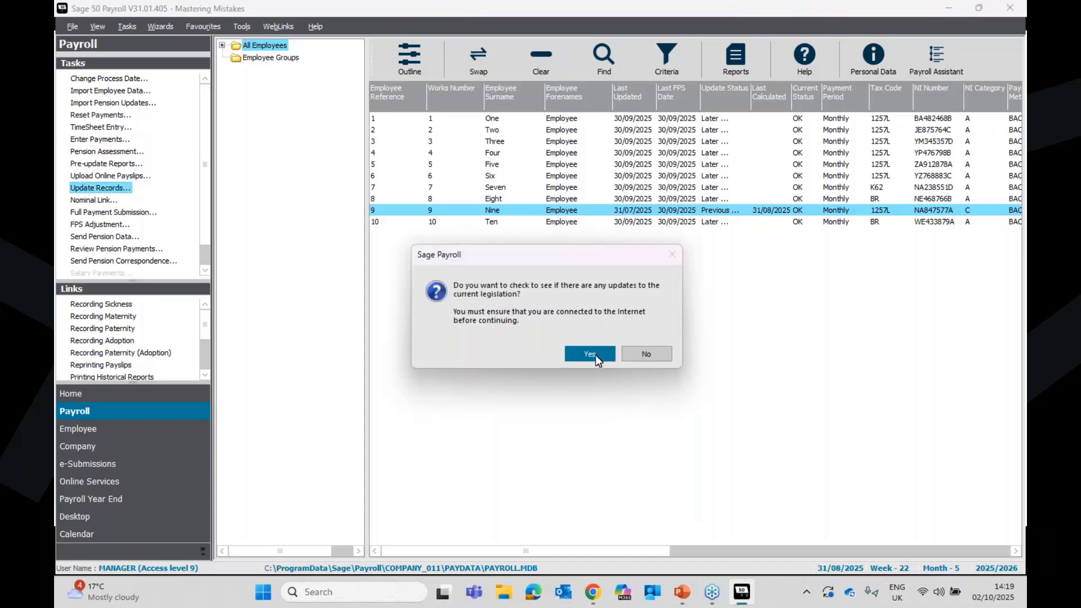
pyautogui.click(595, 356)
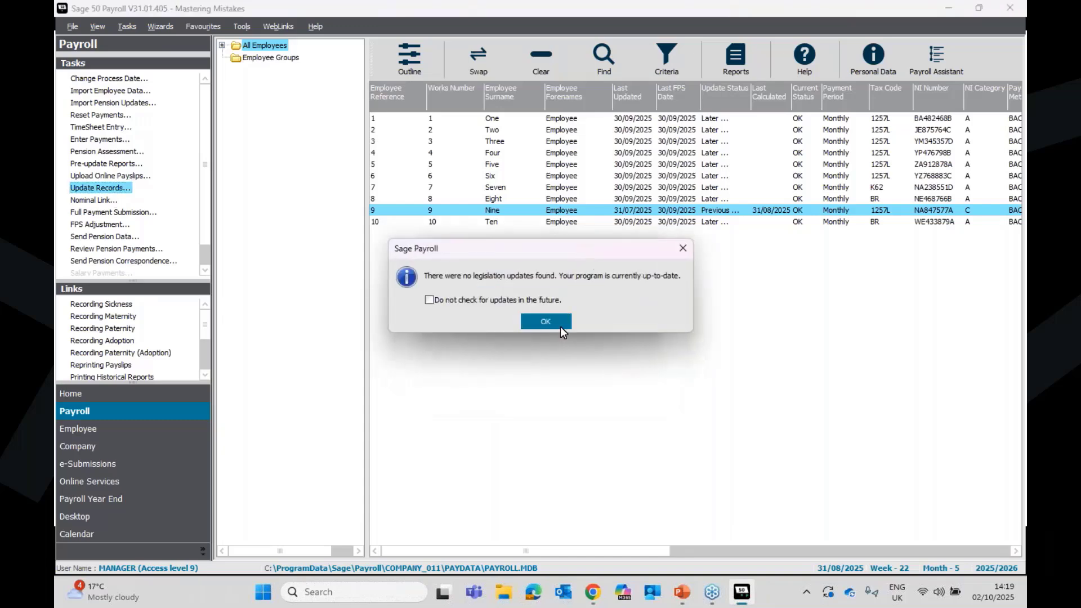
pyautogui.click(559, 327)
pyautogui.click(586, 349)
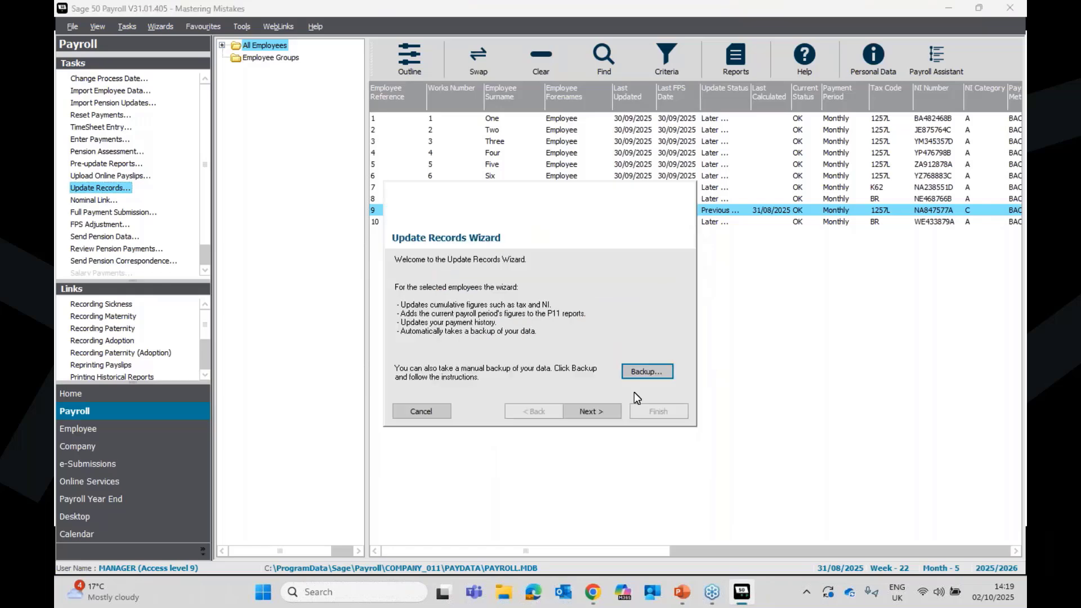
pyautogui.click(611, 412)
pyautogui.click(656, 411)
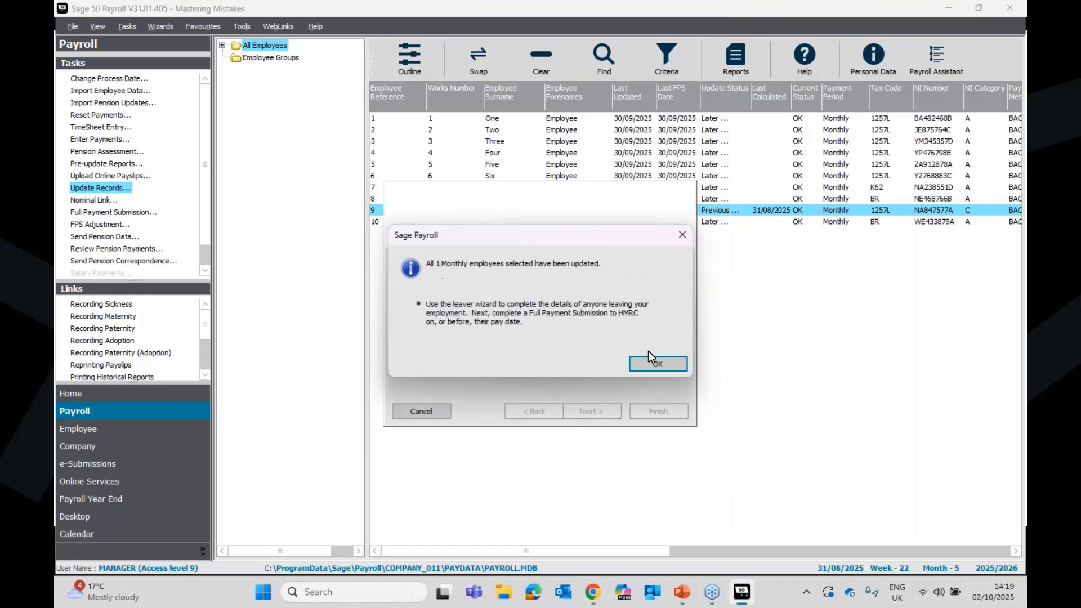
# - Close the completed August update and change the payroll process date to 30/09/2025
pyautogui.click(664, 363)
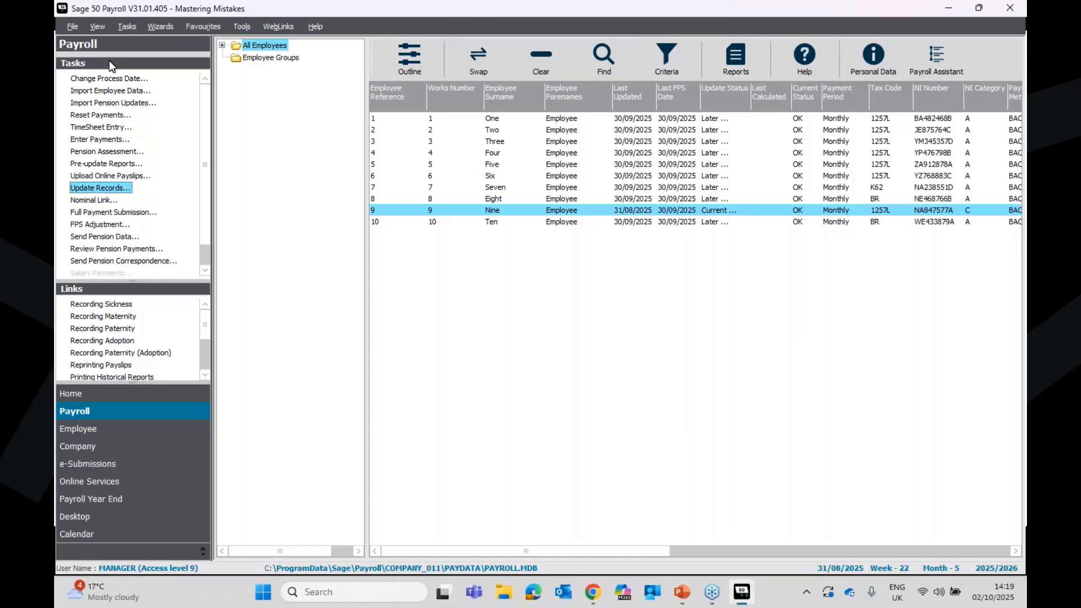
pyautogui.click(109, 78)
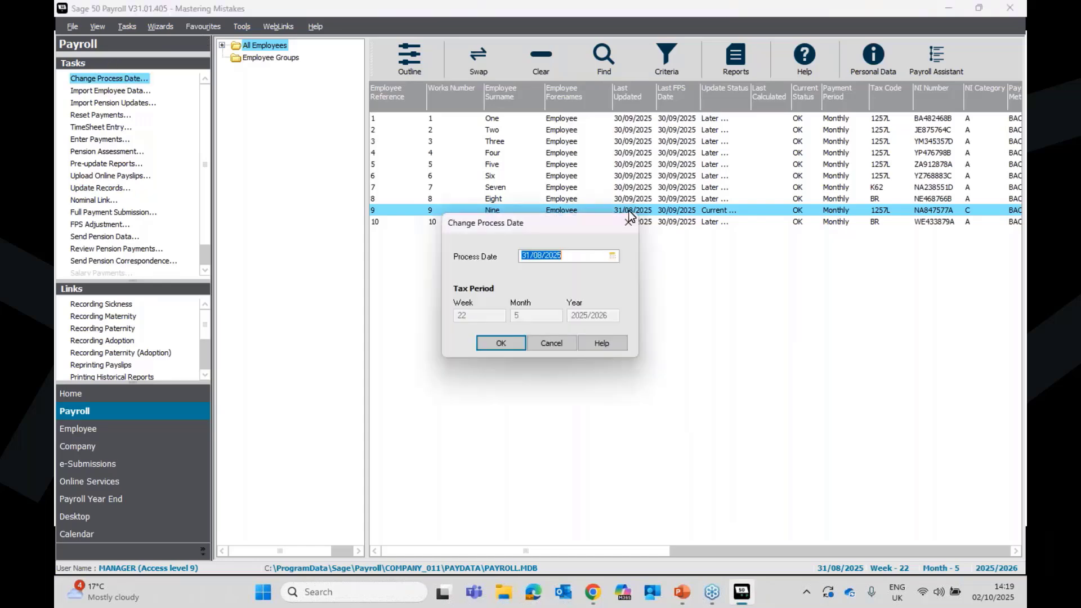
pyautogui.click(612, 256)
pyautogui.click(624, 270)
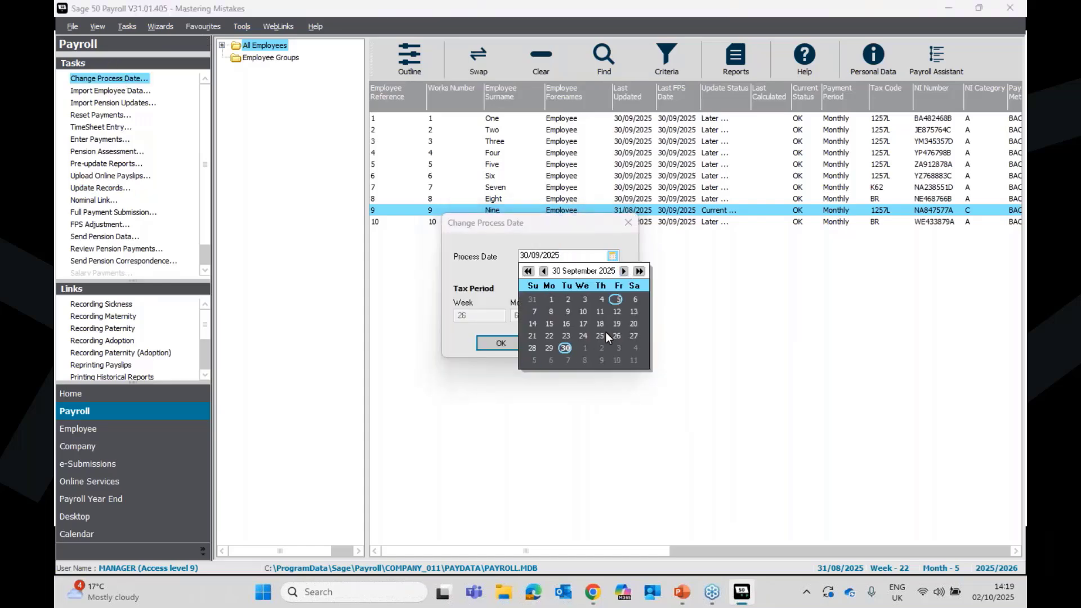
pyautogui.click(508, 336)
pyautogui.click(508, 336)
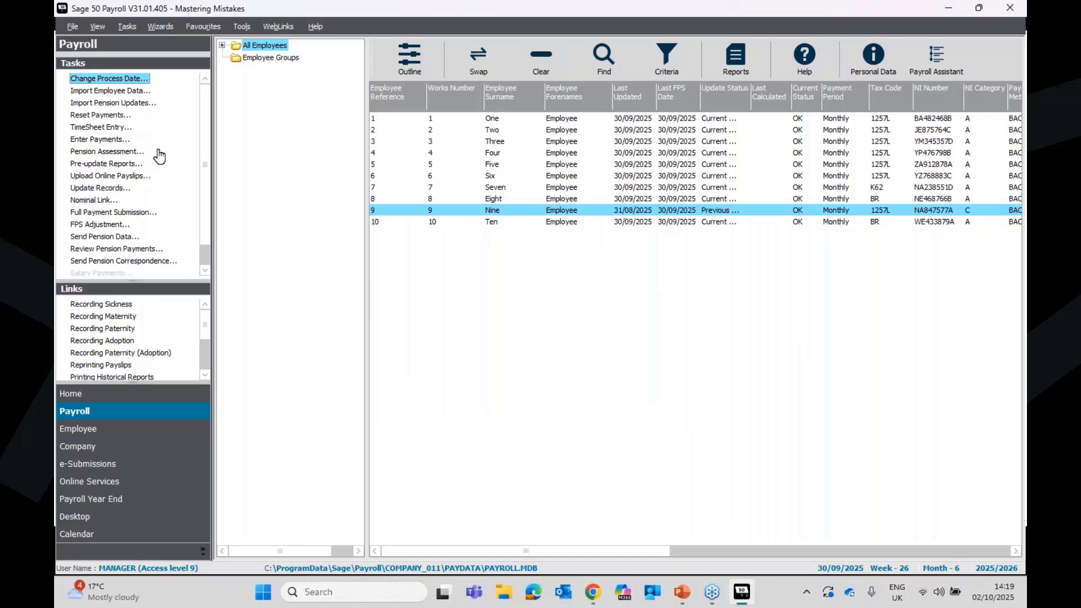
# - Run the Update Records Wizard for employee 9's 30/09/2025 payroll and close it
pyautogui.click(101, 188)
pyautogui.click(587, 349)
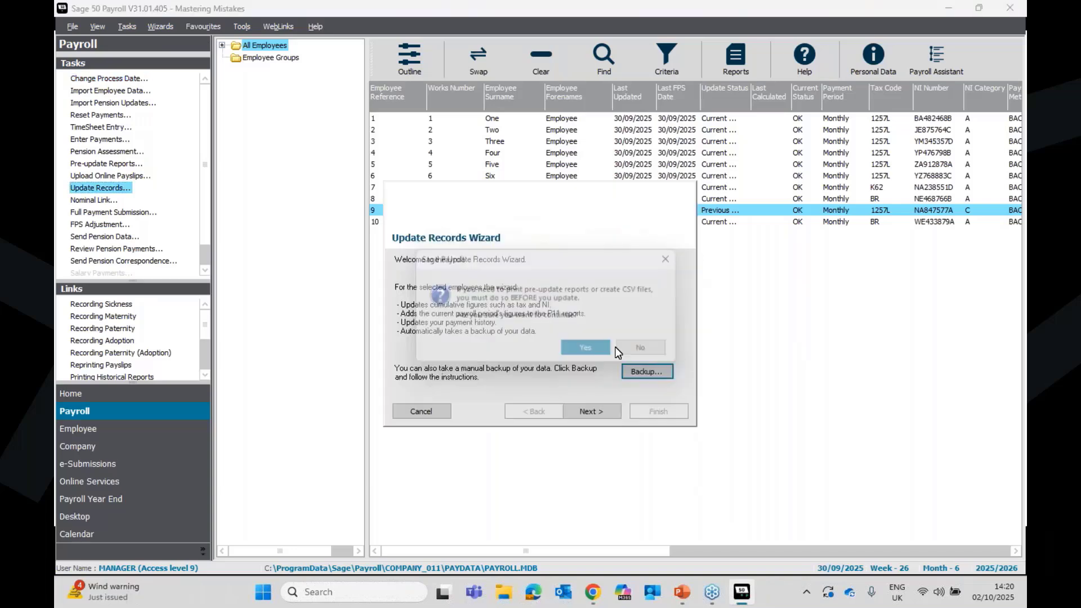
pyautogui.click(592, 411)
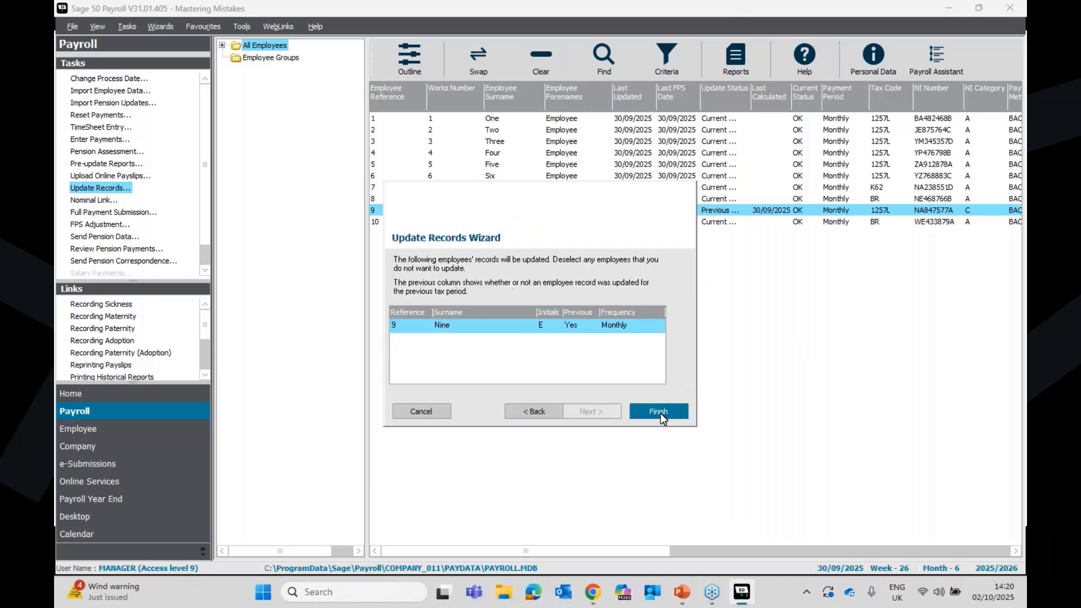
pyautogui.click(660, 411)
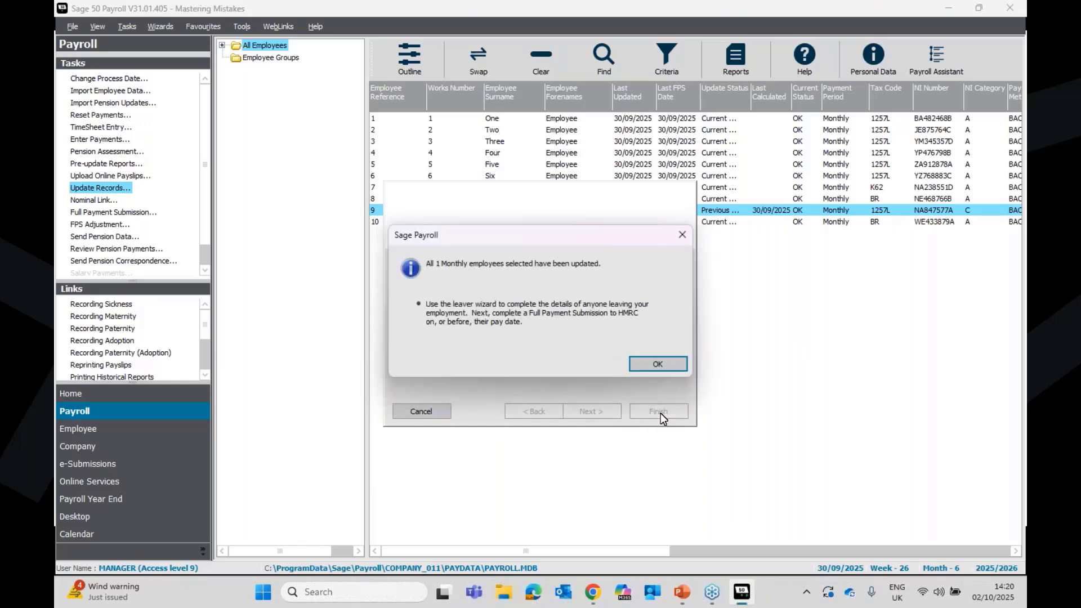
pyautogui.click(666, 365)
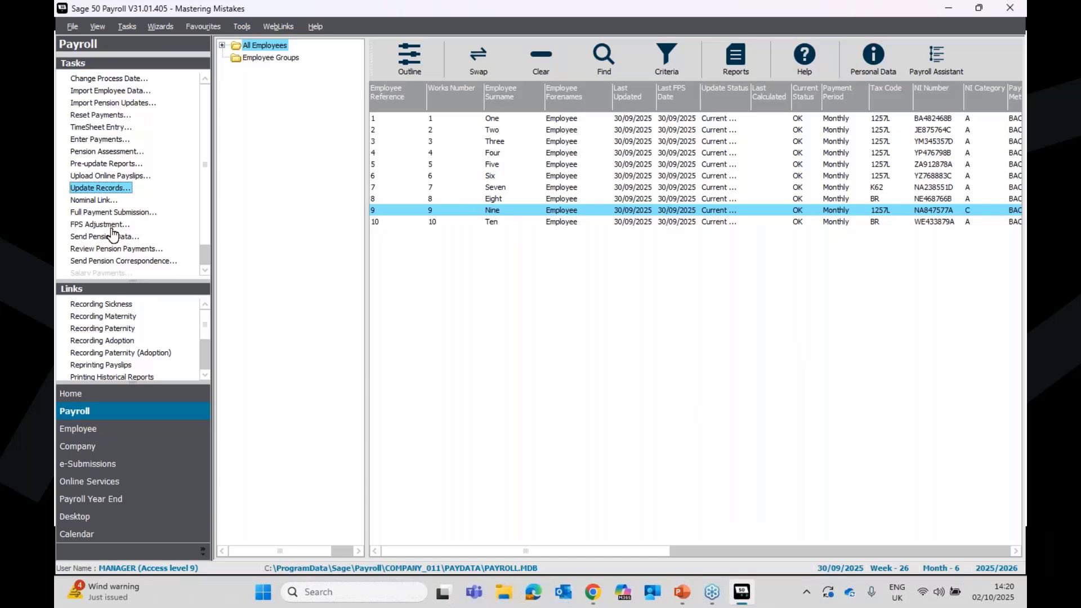
# - Start an FPS Adjustment e-submission for employee 9, giving "H : Correction to earlier submission" as the late reason
pyautogui.click(115, 464)
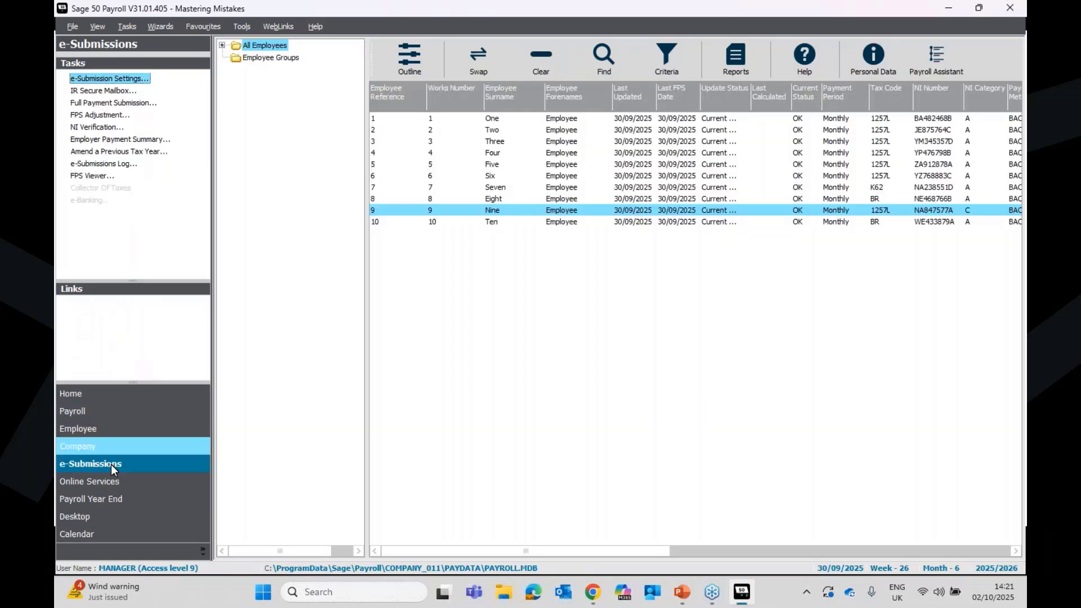
pyautogui.click(116, 117)
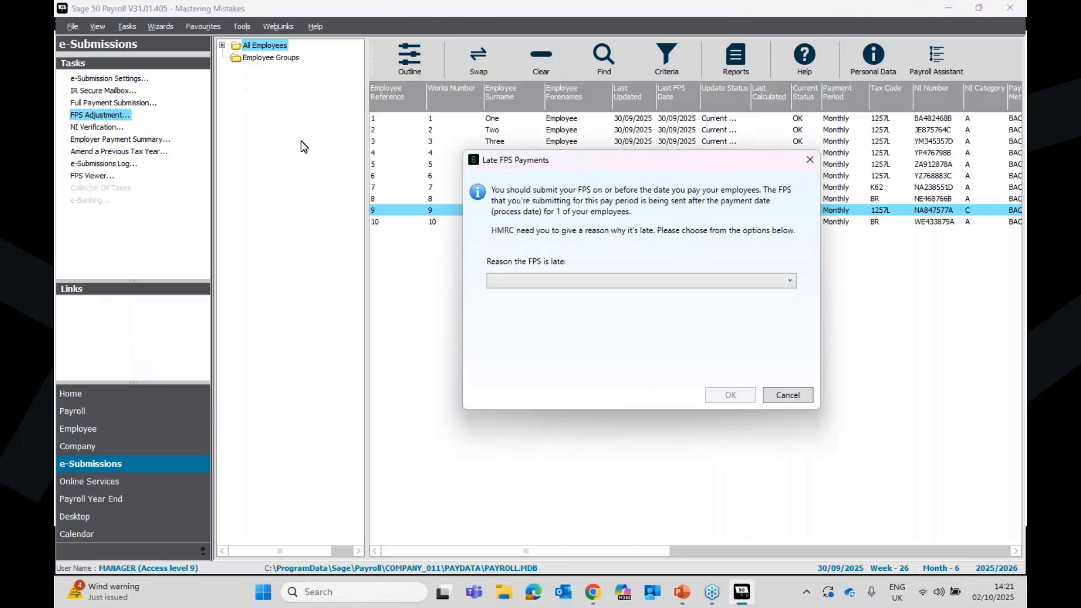
pyautogui.moveTo(645, 163); pyautogui.dragTo(607, 248)
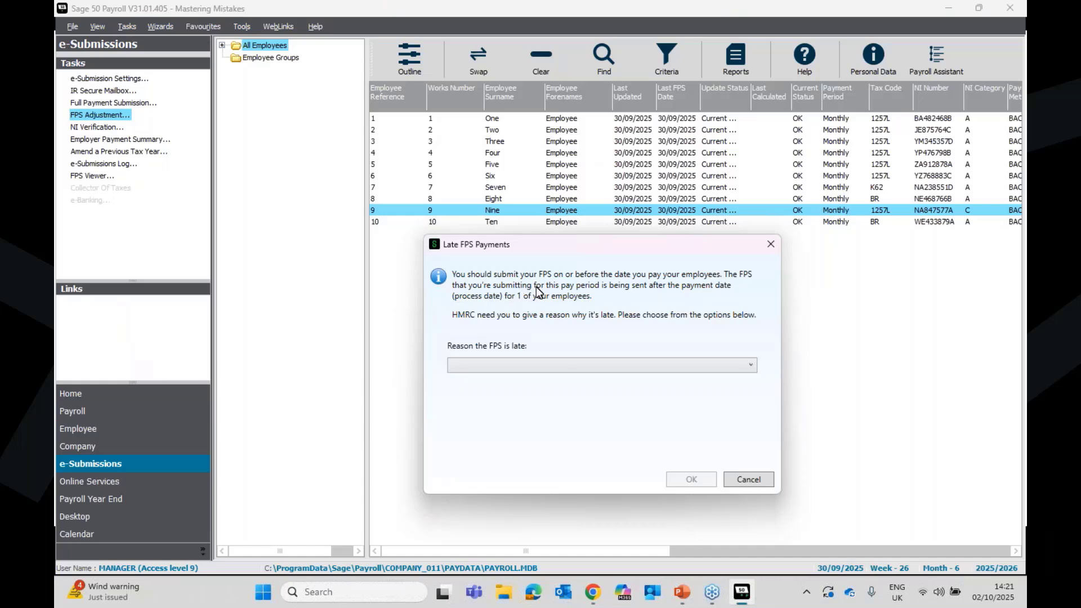
pyautogui.click(565, 365)
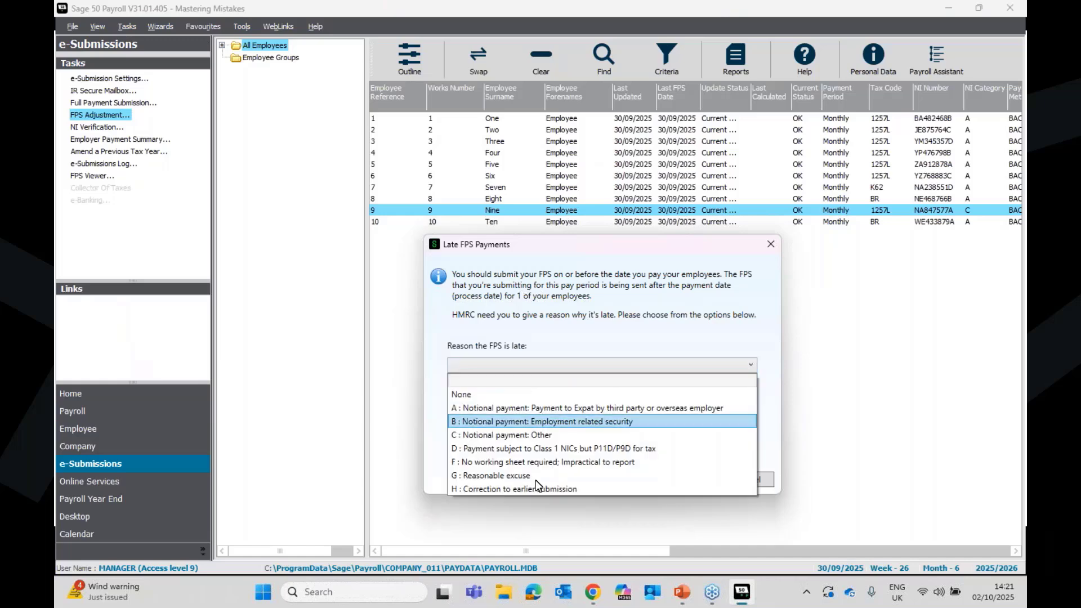
pyautogui.click(525, 489)
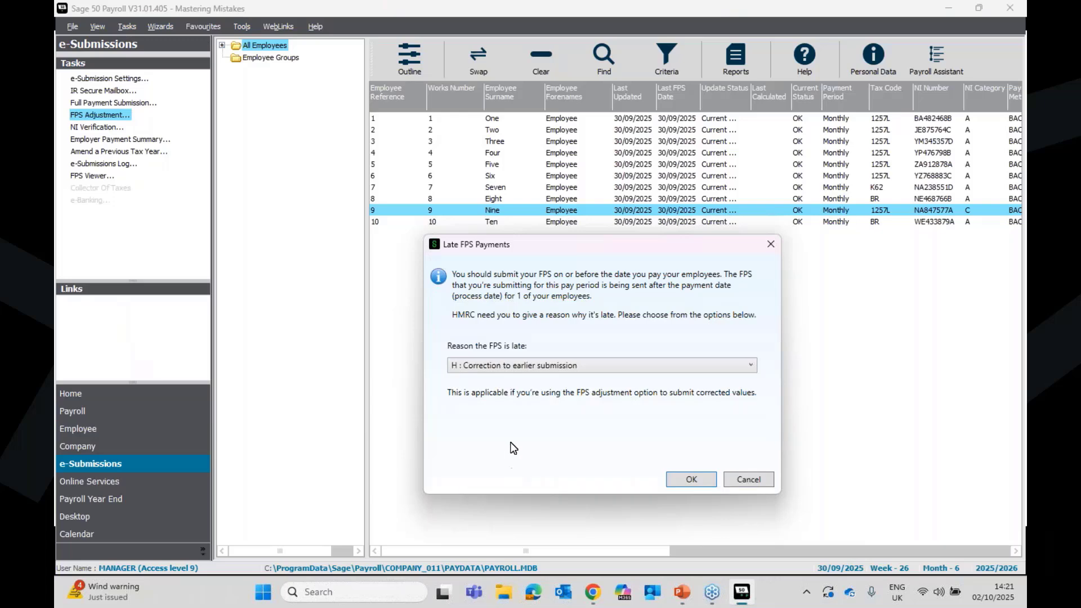
pyautogui.click(680, 481)
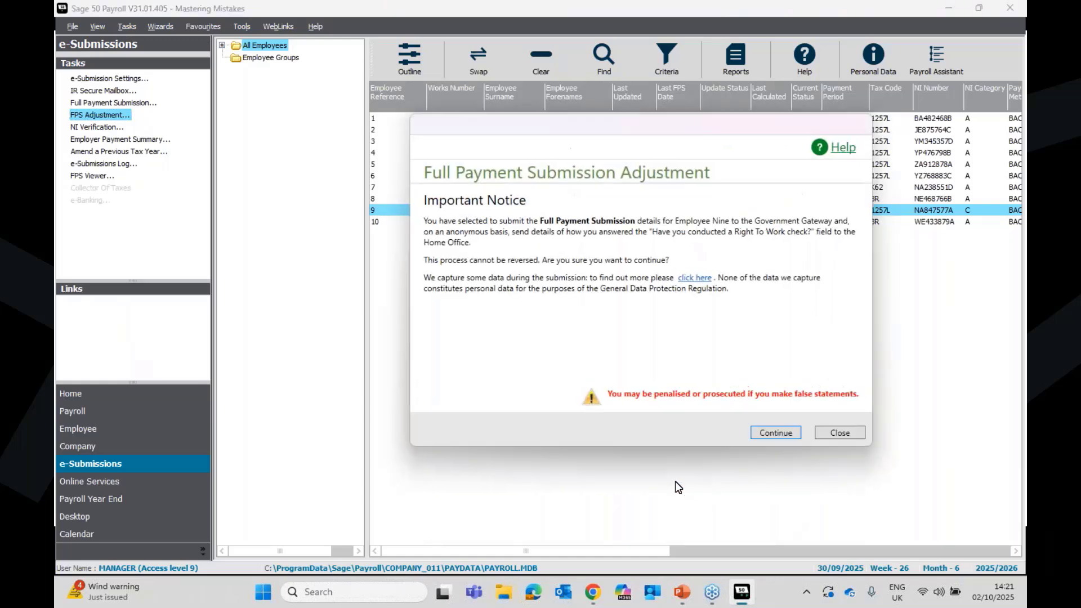
# - Check the submission credentials and liability adjustment, submit employee 9's Full Payment Submission Adjustment to HMRC, and close the submission window
pyautogui.click(775, 432)
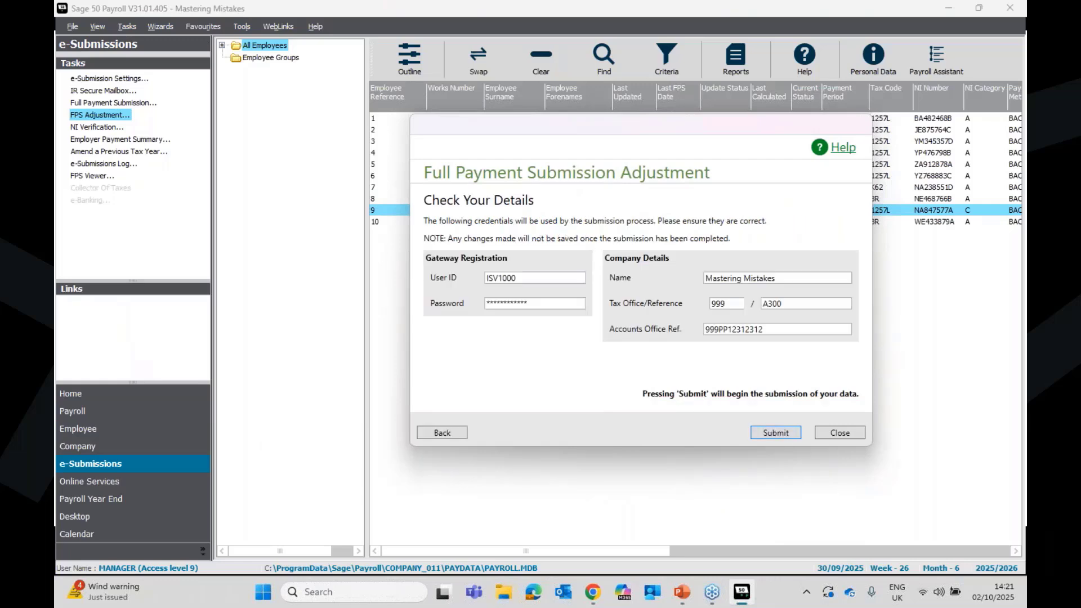
pyautogui.click(782, 432)
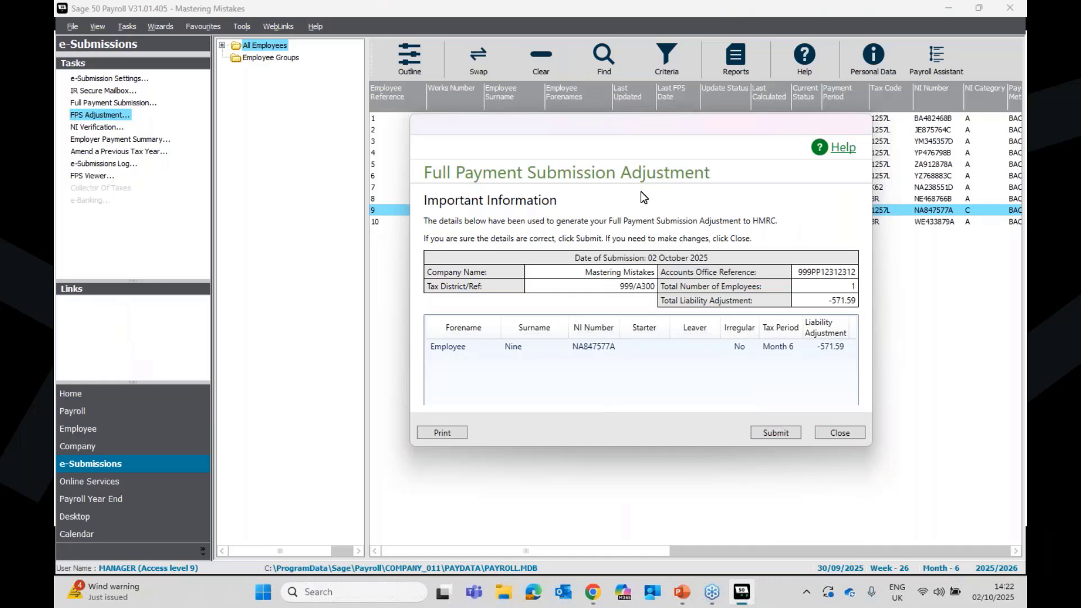
pyautogui.click(789, 433)
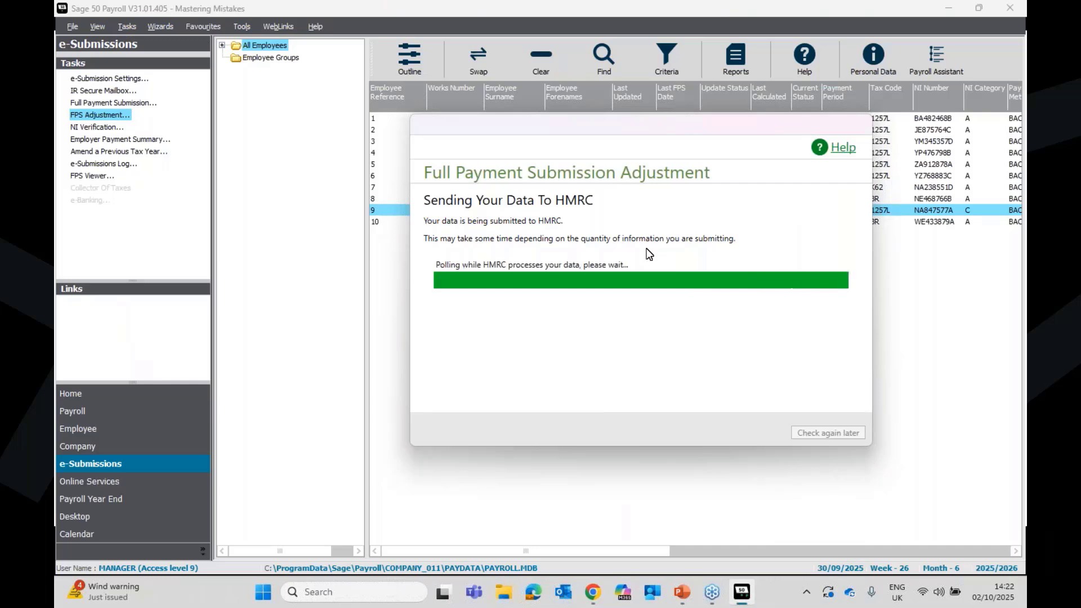
pyautogui.click(845, 432)
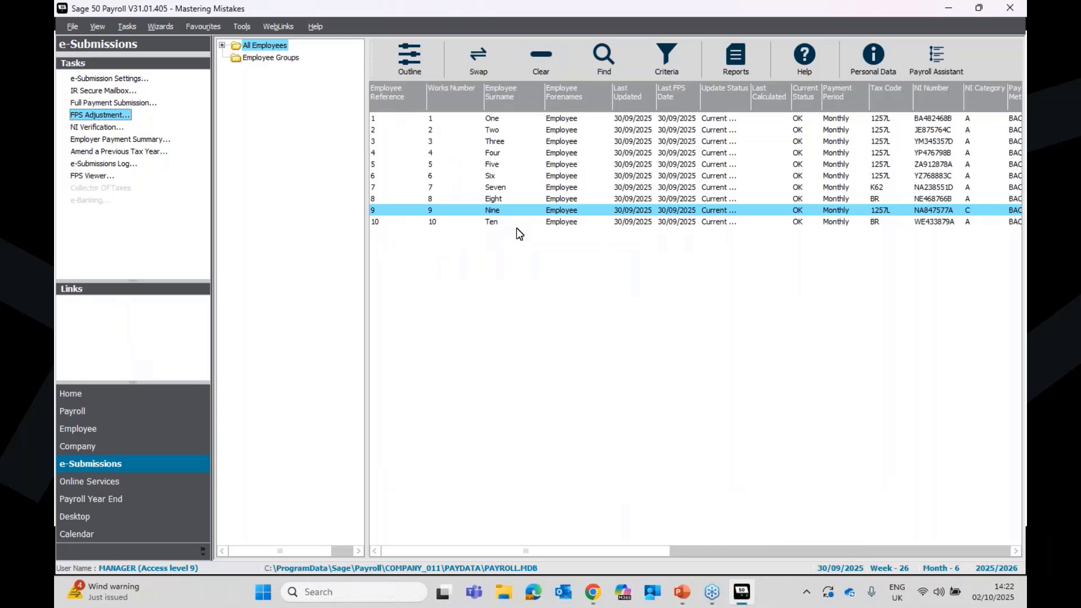
# - Select only employee 6 and open the payslip reprints for process dates from 06/03/2025 to 05/04/2025
pyautogui.click(544, 215)
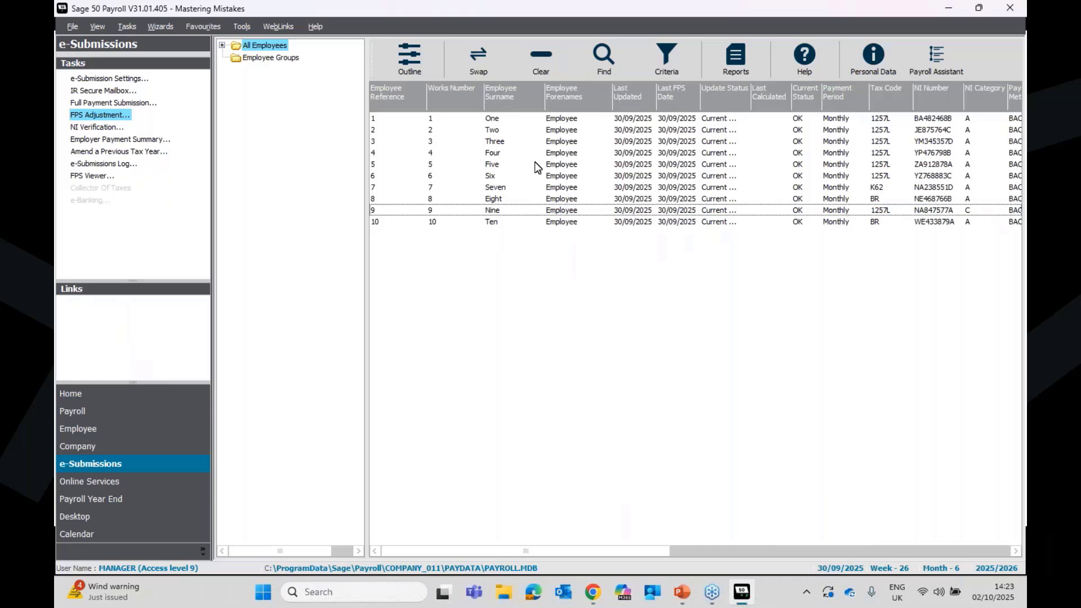
pyautogui.click(585, 179)
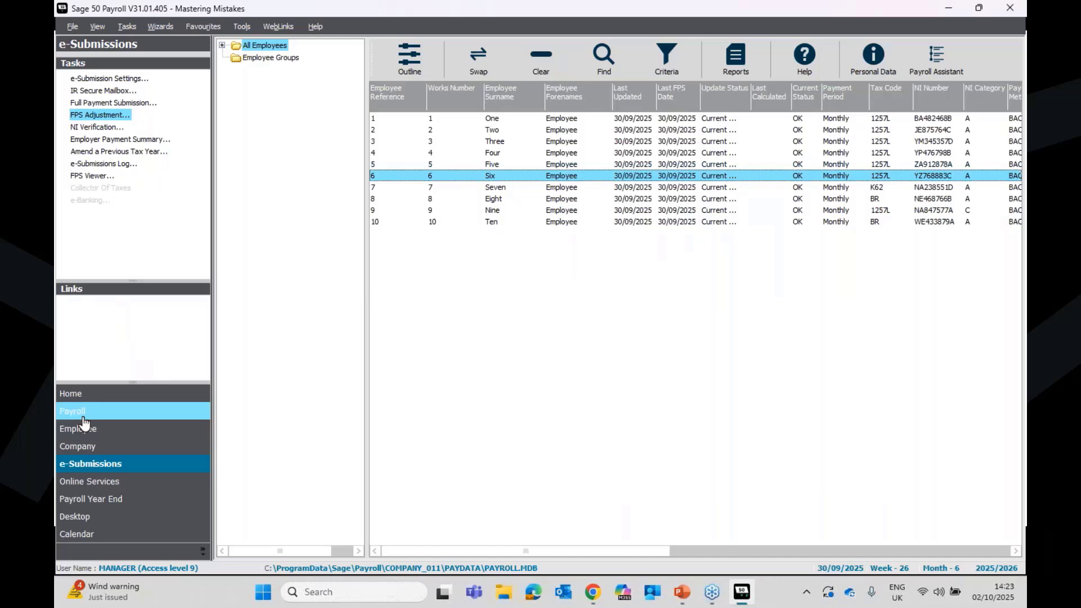
pyautogui.click(83, 416)
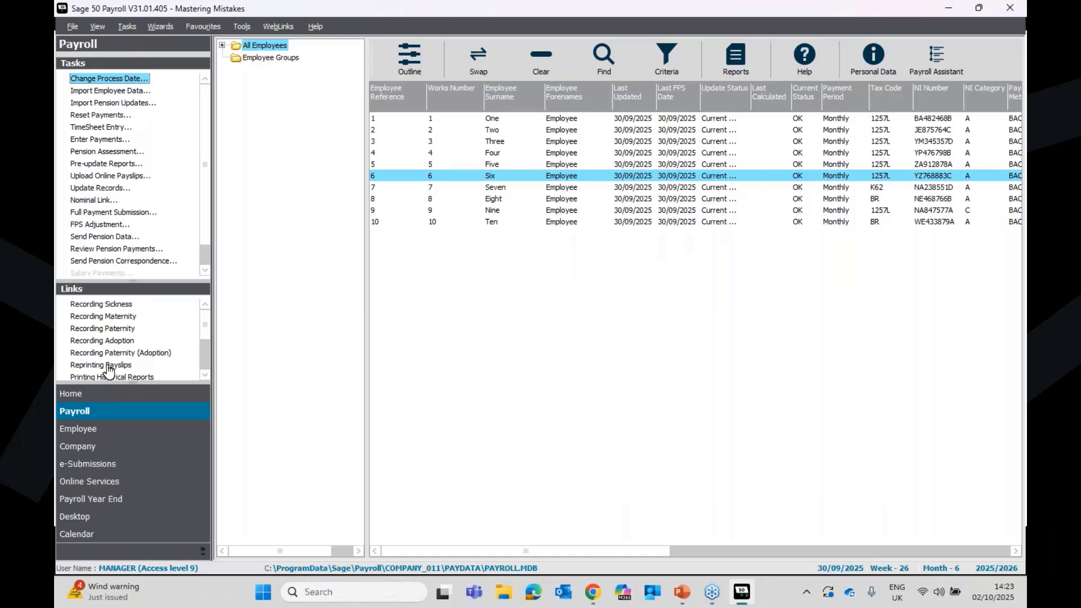
pyautogui.click(107, 364)
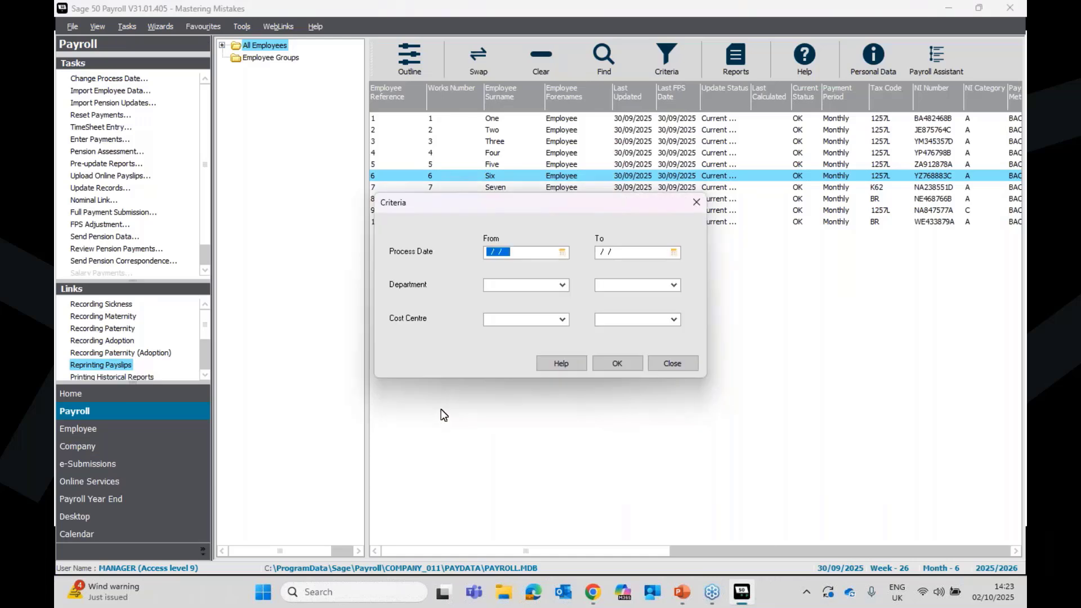
pyautogui.write('06/03/2025')
pyautogui.click(628, 253)
pyautogui.write('05/04/2025')
pyautogui.press('Return')
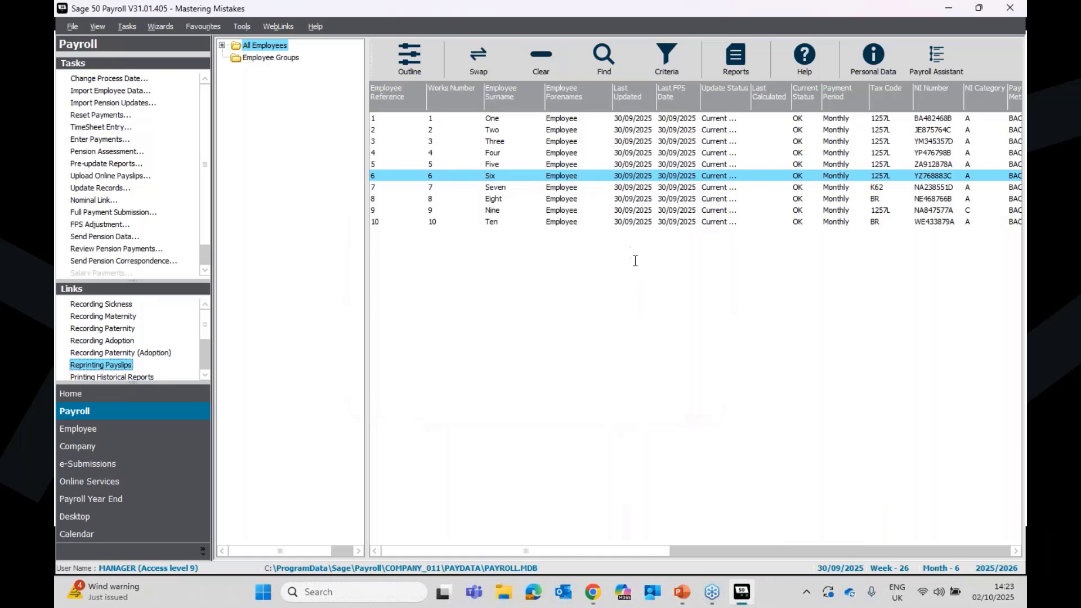
# - Preview employee 6's historical payslip with the ~Hist_Laser (2 per A4 sheet) layout, then close the historical reports
pyautogui.click(119, 160)
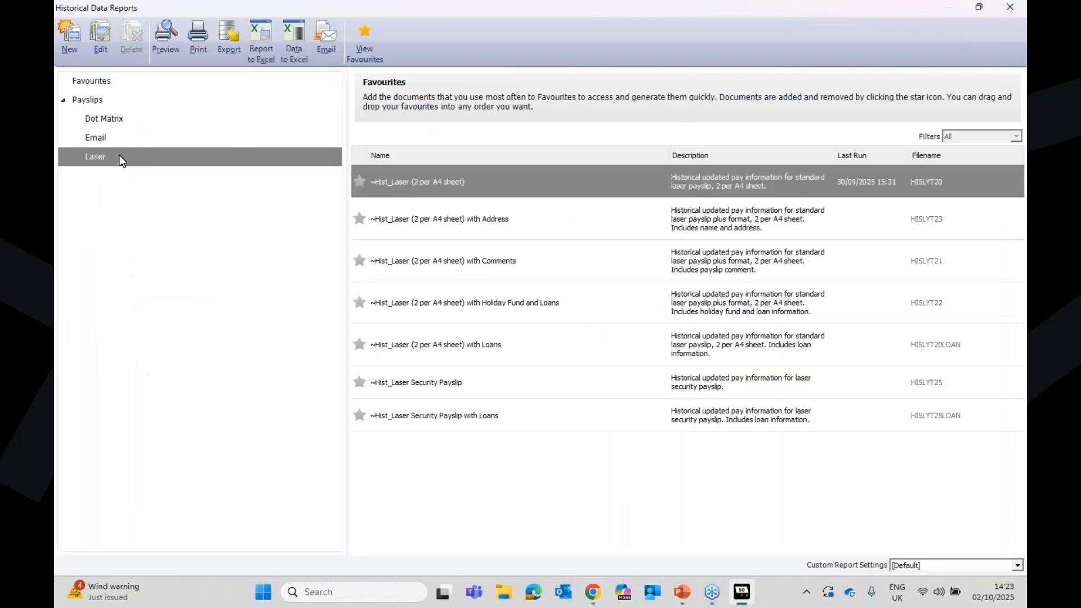
pyautogui.click(848, 181)
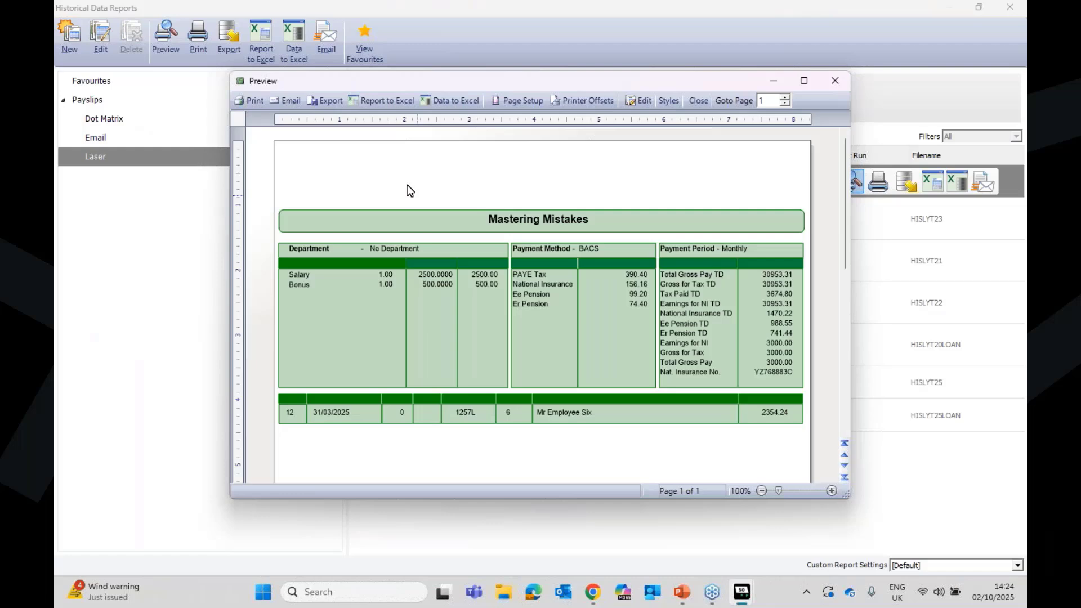
pyautogui.click(773, 79)
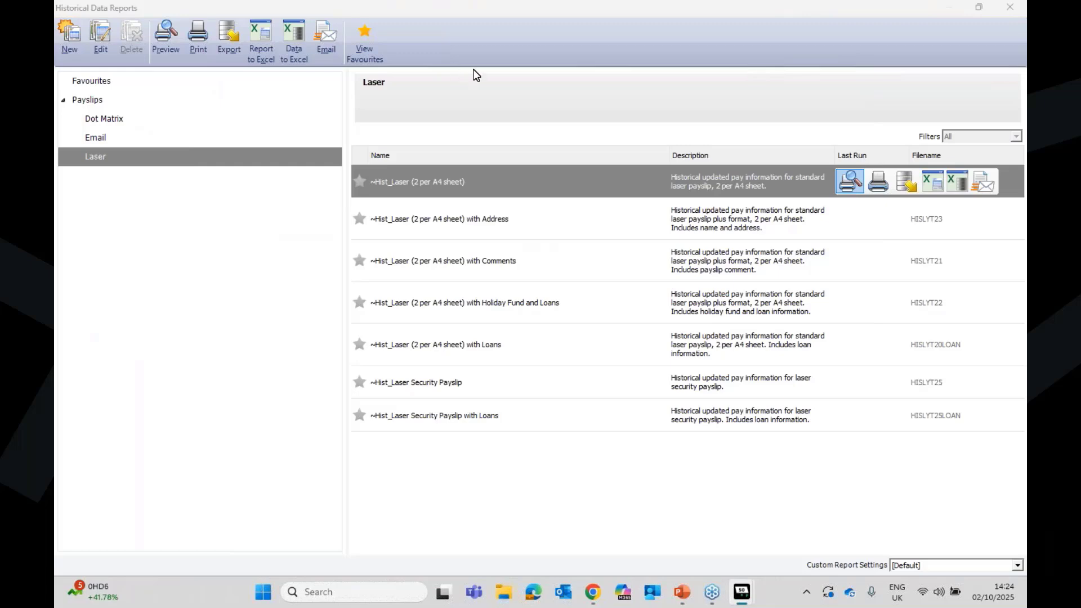
pyautogui.click(1010, 7)
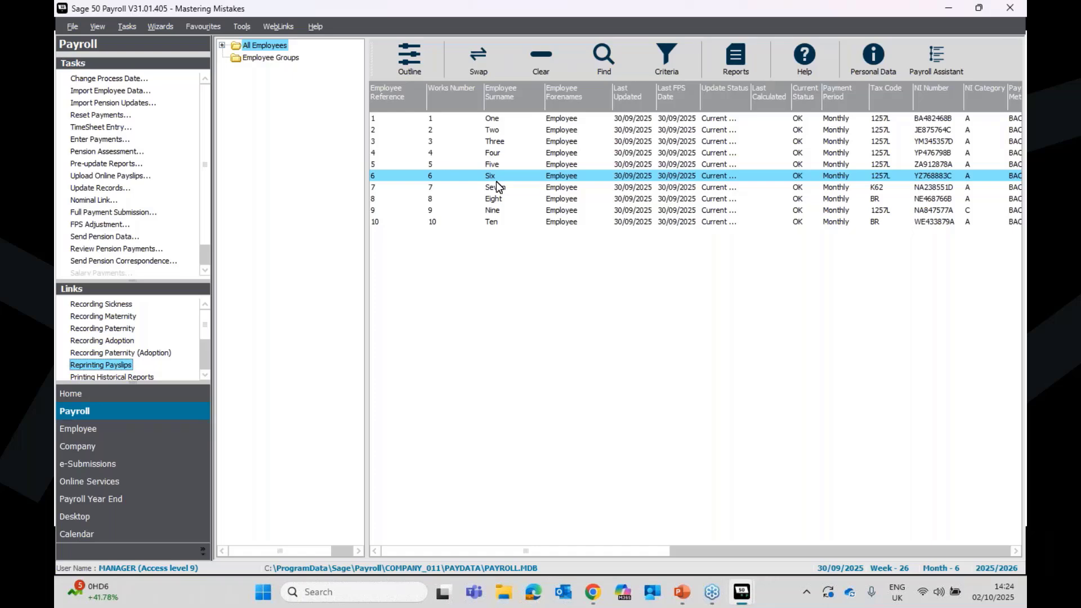
# - Roll back employee 6's payroll history to remove all updates from tax month 1 (06/04/2025) onwards, without clearing the additional year-to-date and absence information
pyautogui.click(124, 32)
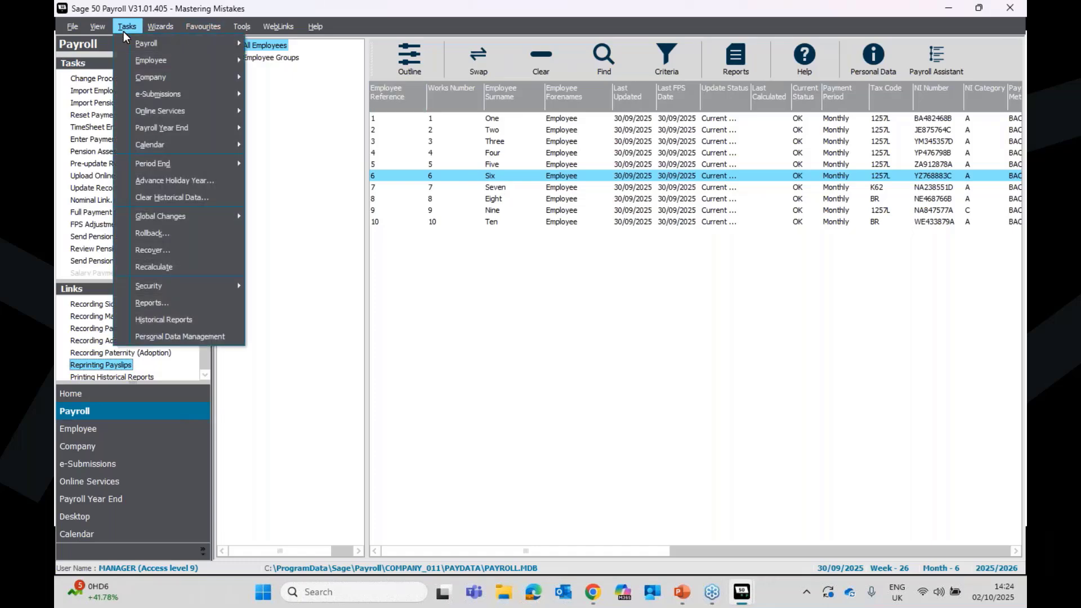
pyautogui.click(178, 237)
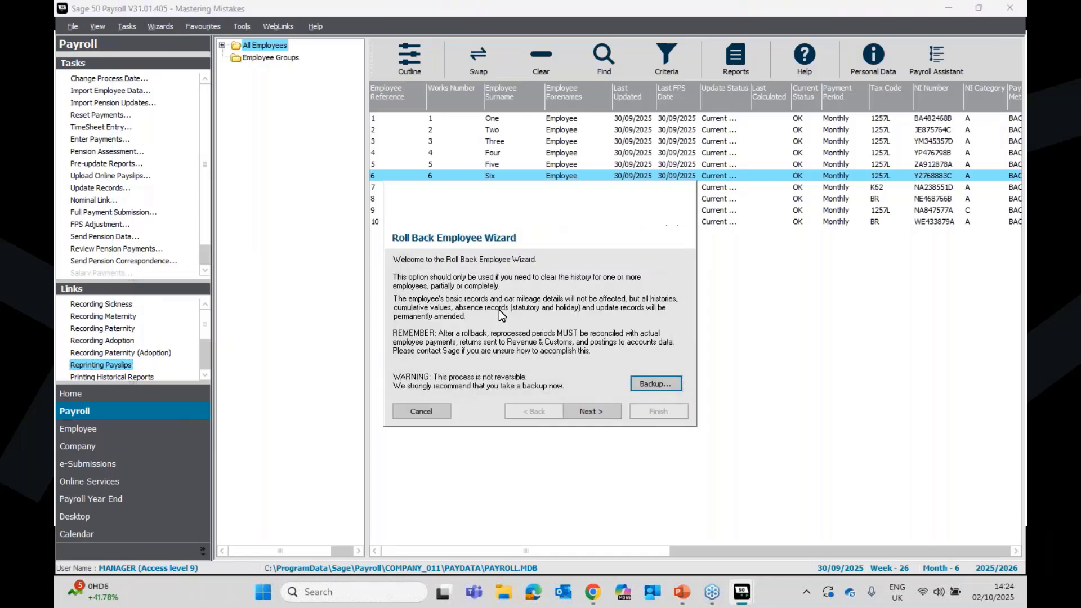
pyautogui.click(585, 413)
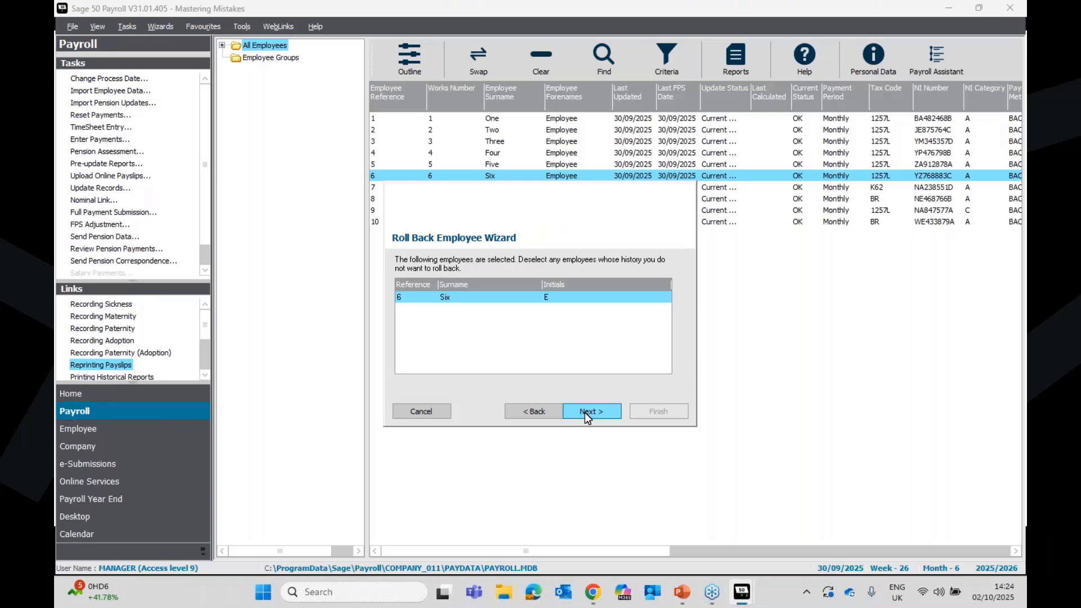
pyautogui.click(584, 412)
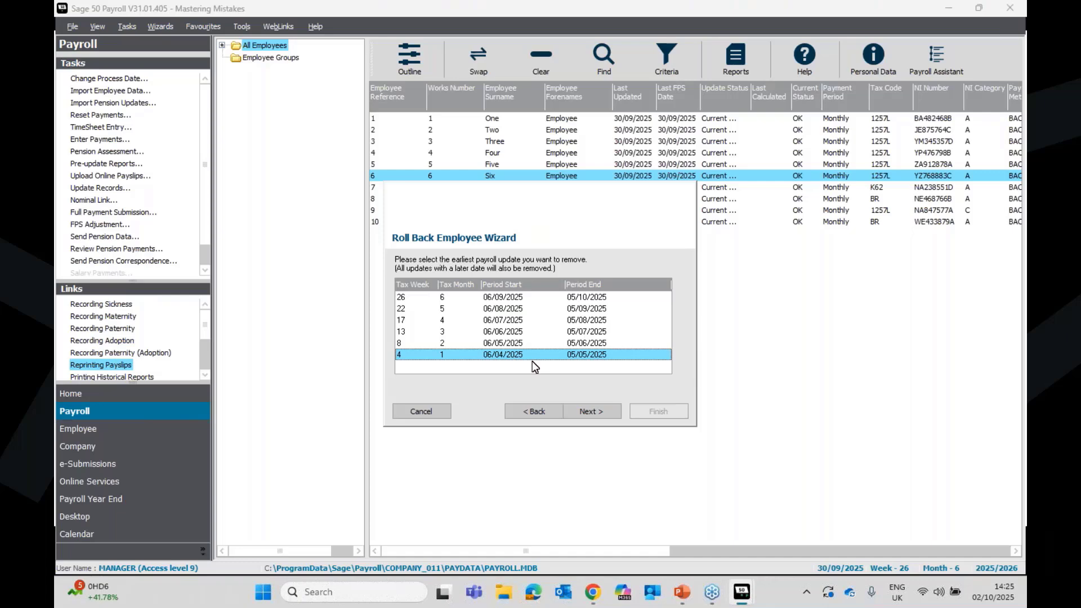
pyautogui.click(601, 411)
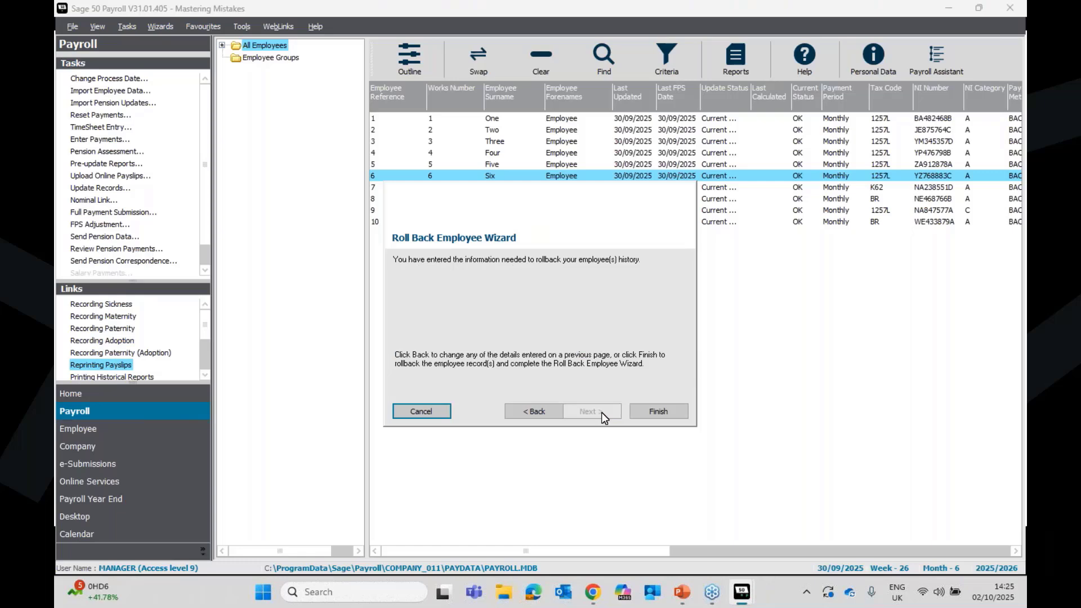
pyautogui.click(654, 412)
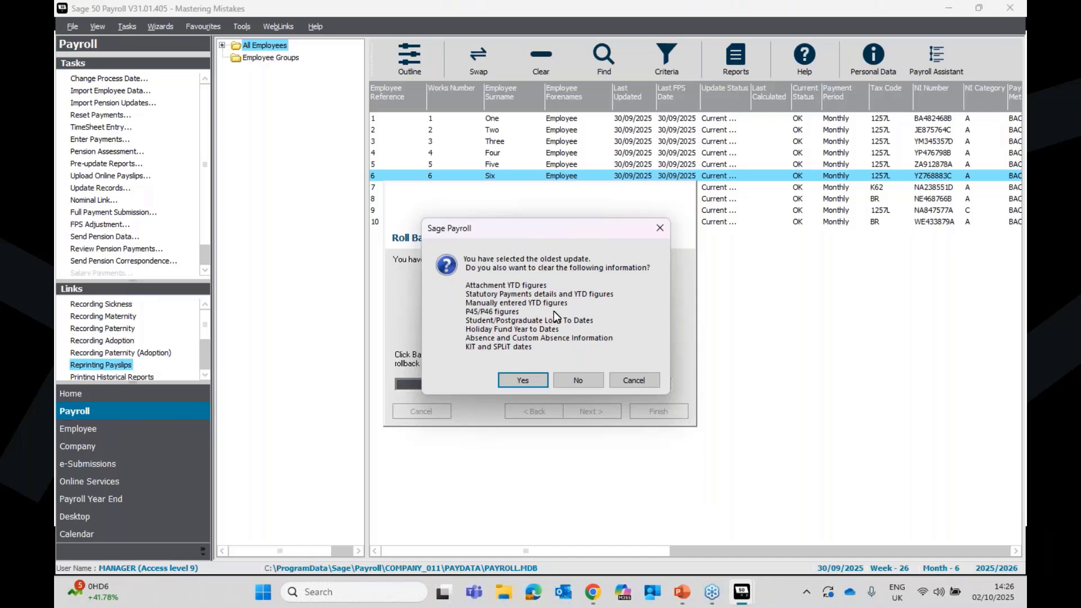
pyautogui.click(573, 382)
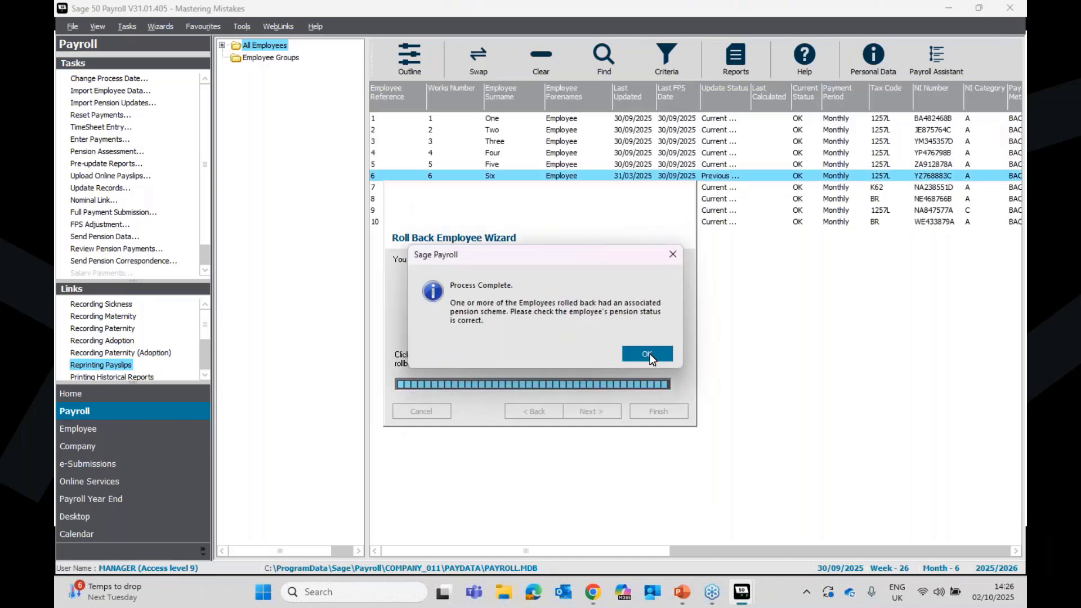
pyautogui.click(650, 354)
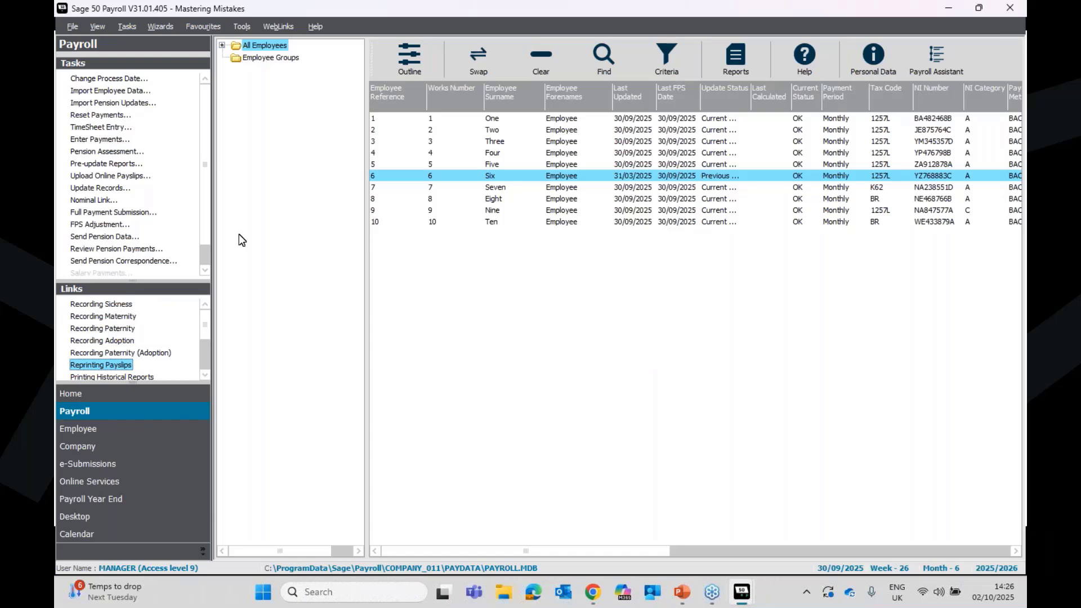
# - Change the payroll process date to 31/03/2025
pyautogui.click(120, 80)
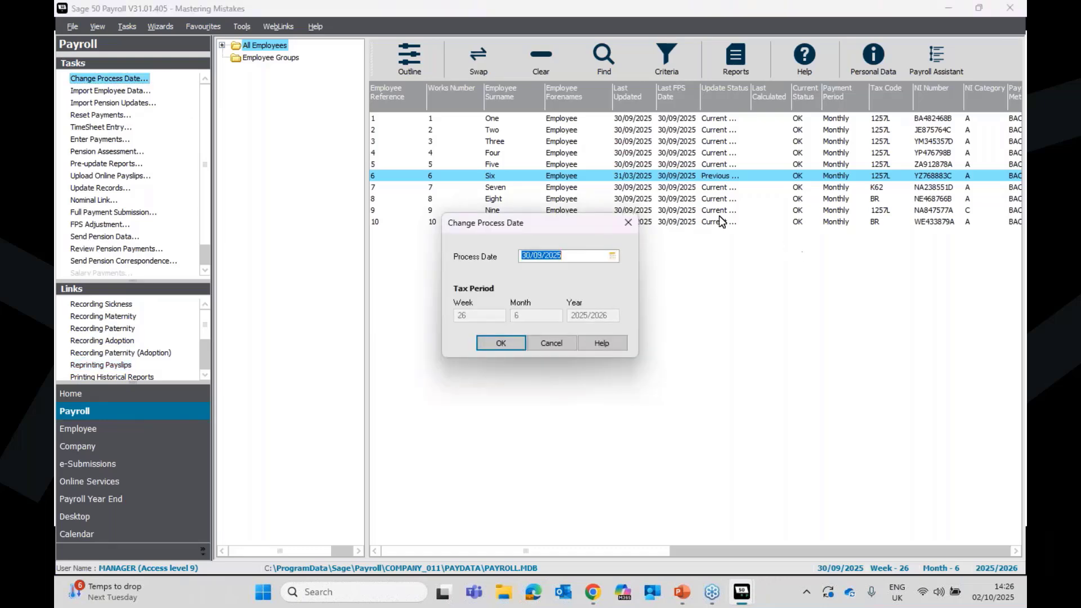
pyautogui.write('31/03/2025')
pyautogui.press('Return')
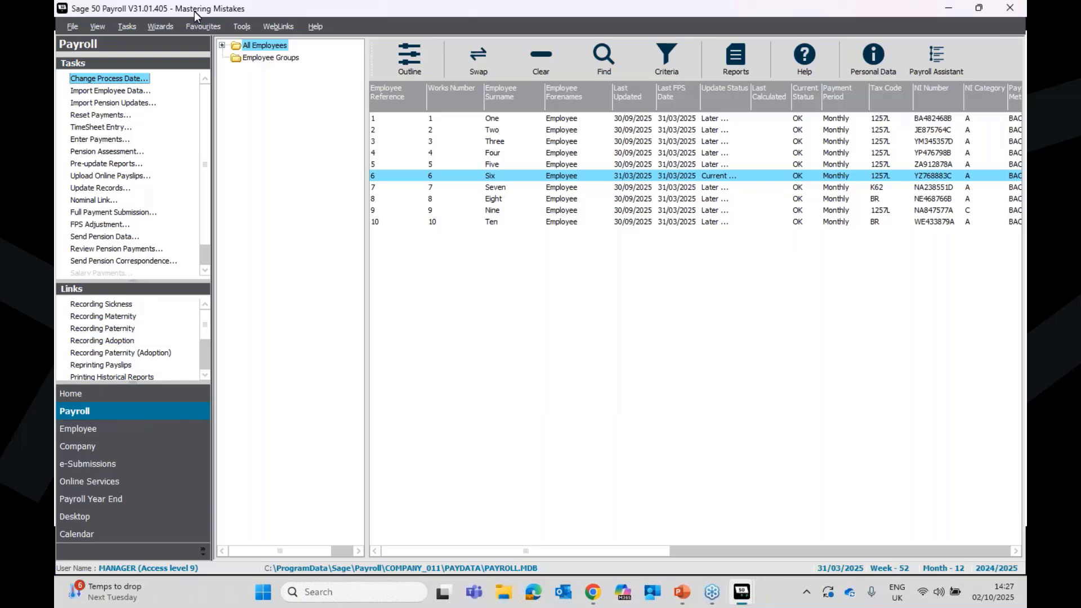
# - Roll back employee 6's payroll history to remove the tax month 12 update for 06/03/2025 to 05/04/2025
pyautogui.click(126, 27)
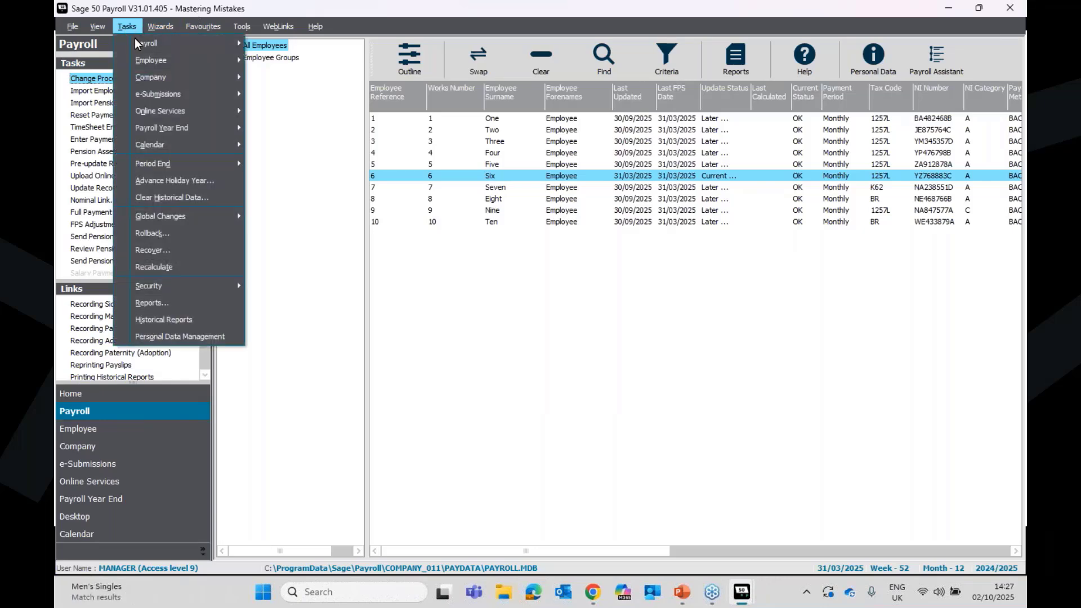
pyautogui.click(185, 238)
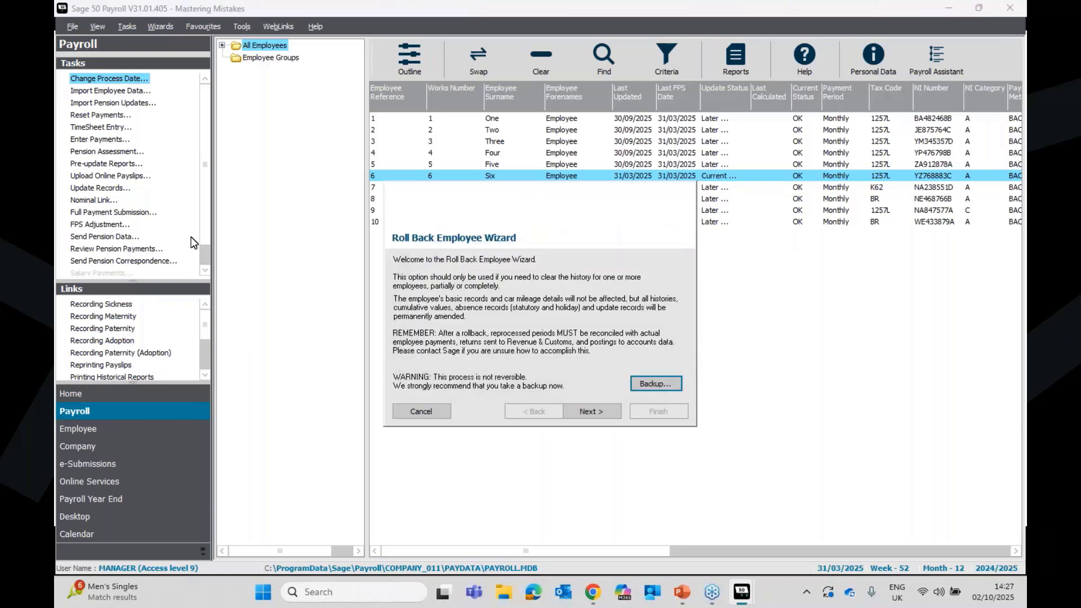
pyautogui.click(593, 411)
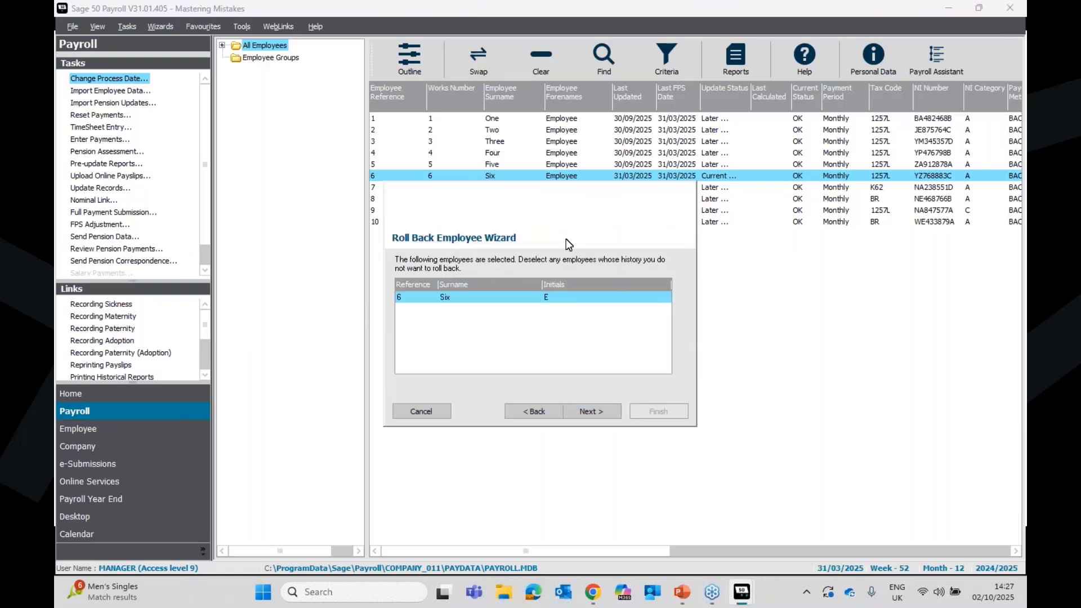
pyautogui.click(582, 416)
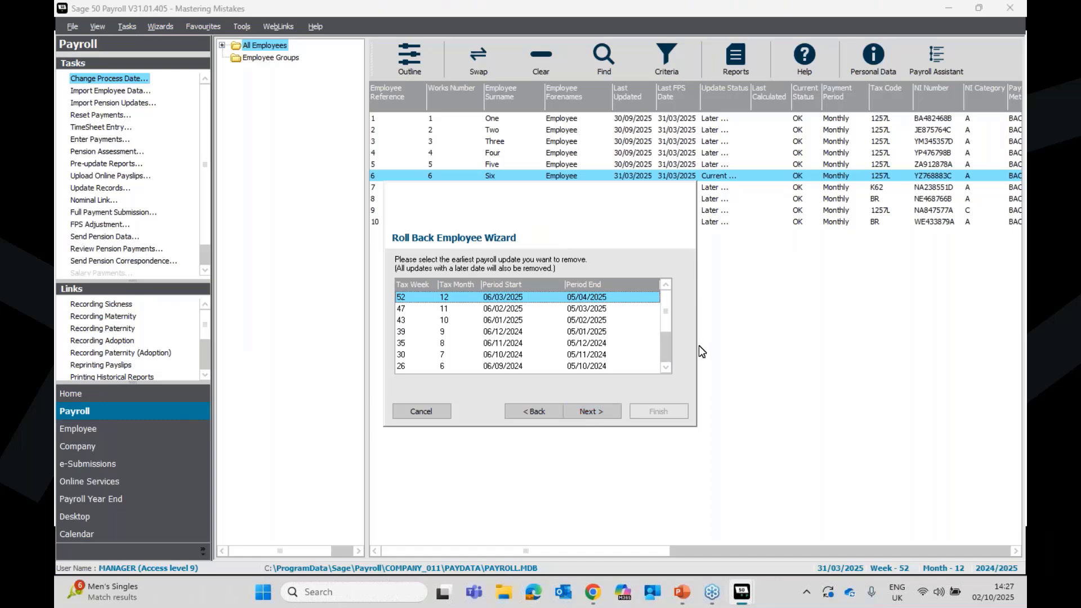
pyautogui.click(665, 367)
pyautogui.click(666, 368)
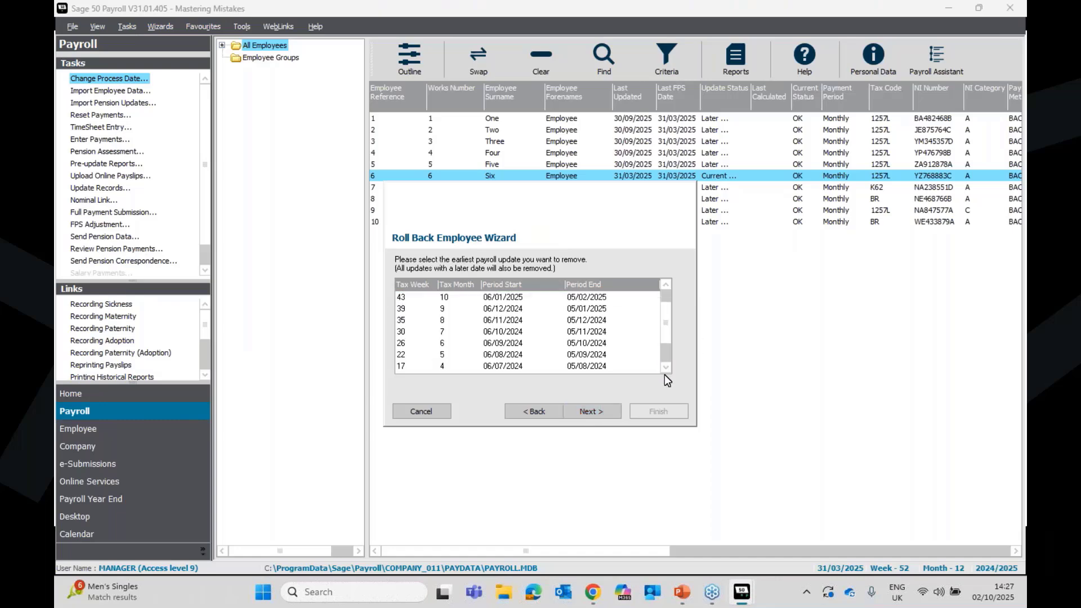
pyautogui.click(664, 284)
pyautogui.click(664, 284)
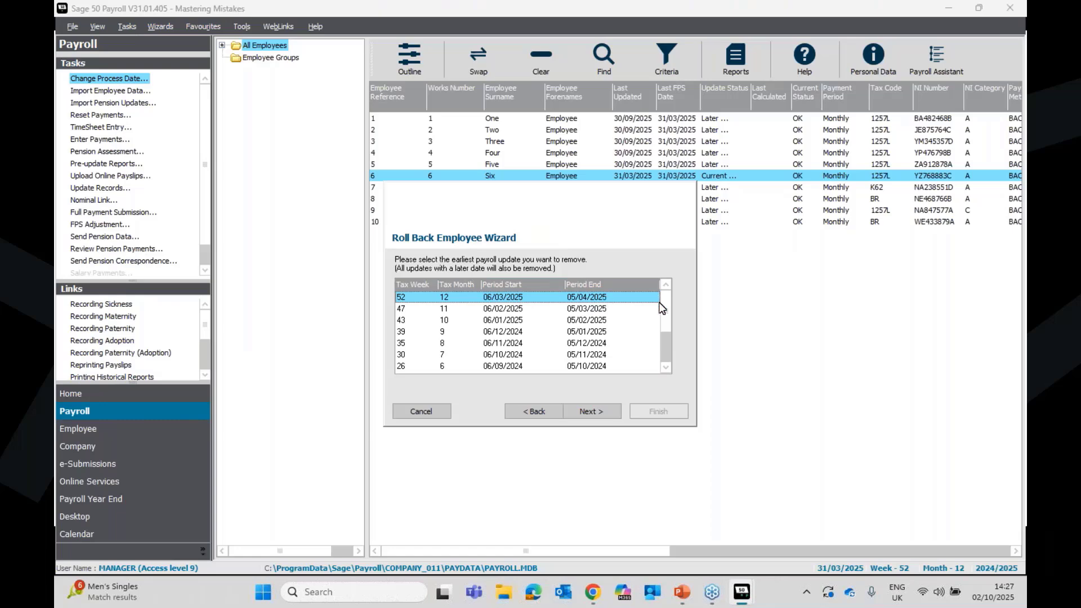
pyautogui.click(607, 414)
pyautogui.click(657, 411)
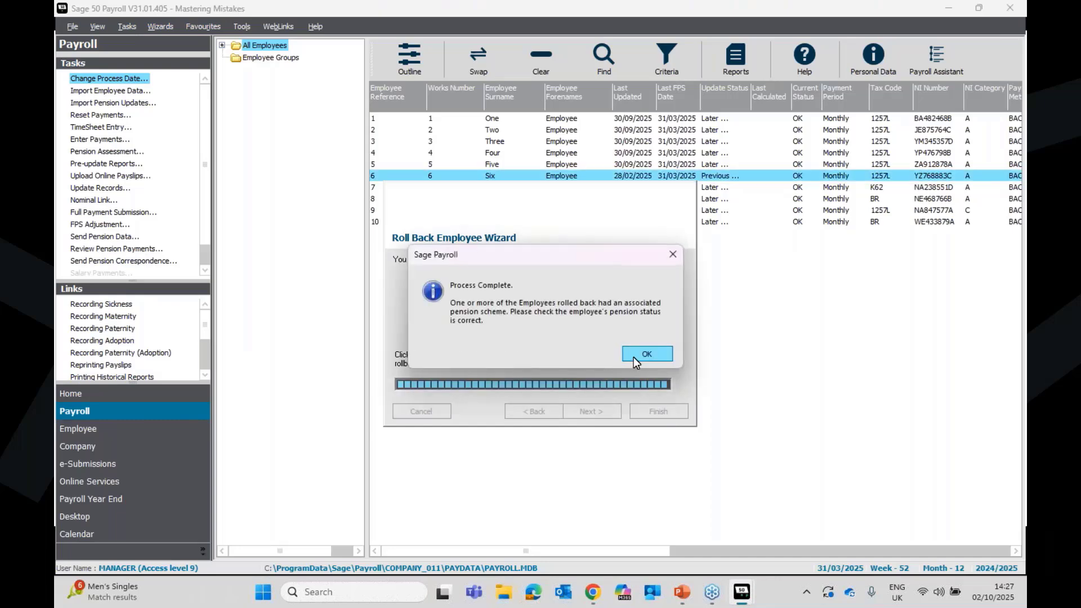
pyautogui.click(633, 357)
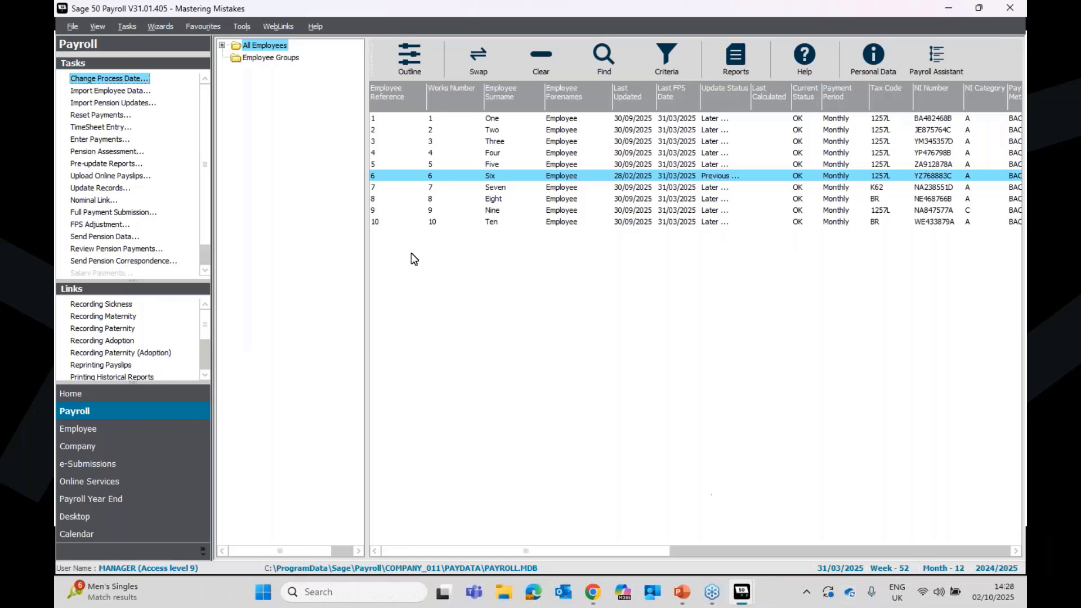
# - Set employee 6's bonus rate to 750, save the payment, and close payment entry
pyautogui.click(107, 139)
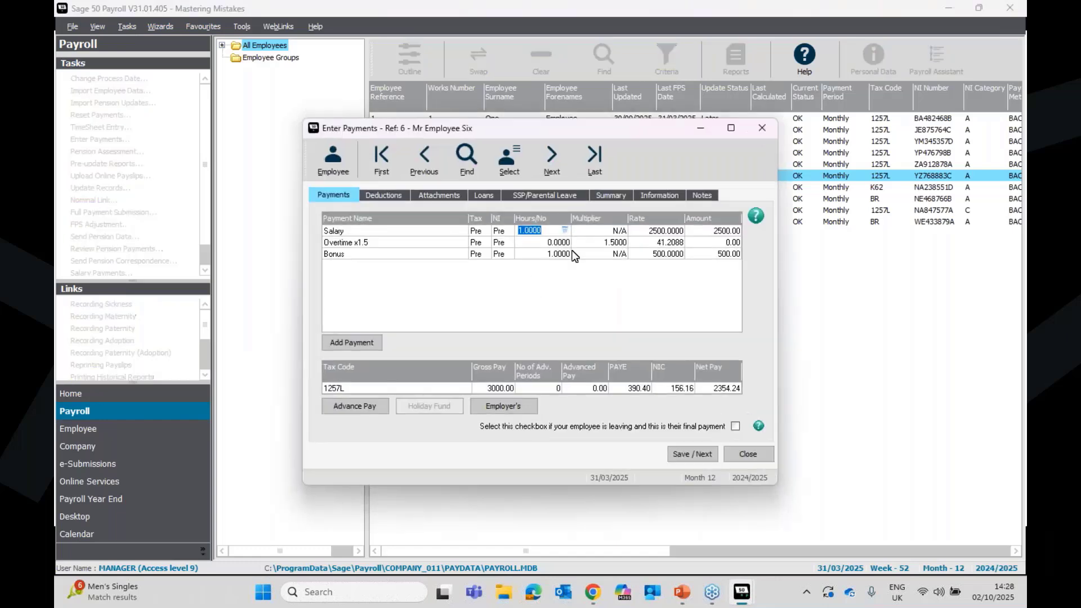
pyautogui.click(672, 258)
pyautogui.write('7')
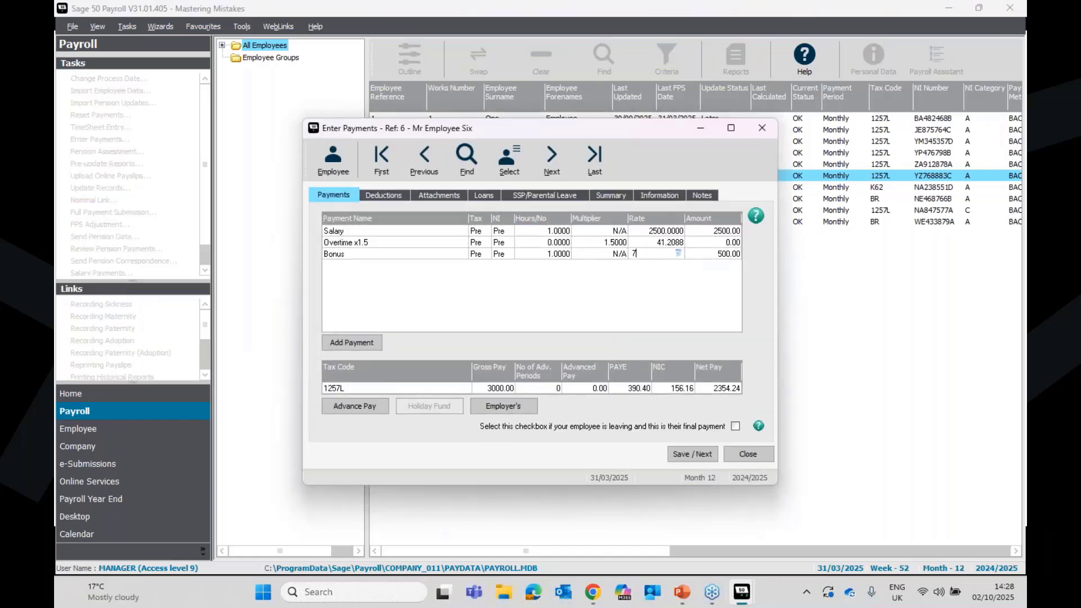
pyautogui.write('50')
pyautogui.click(575, 254)
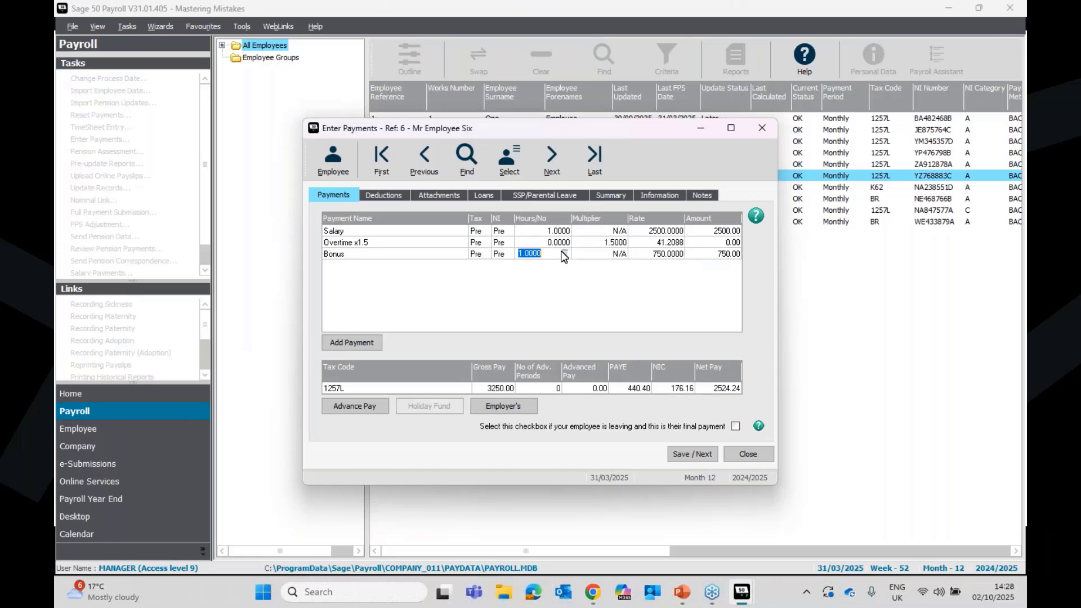
pyautogui.click(683, 450)
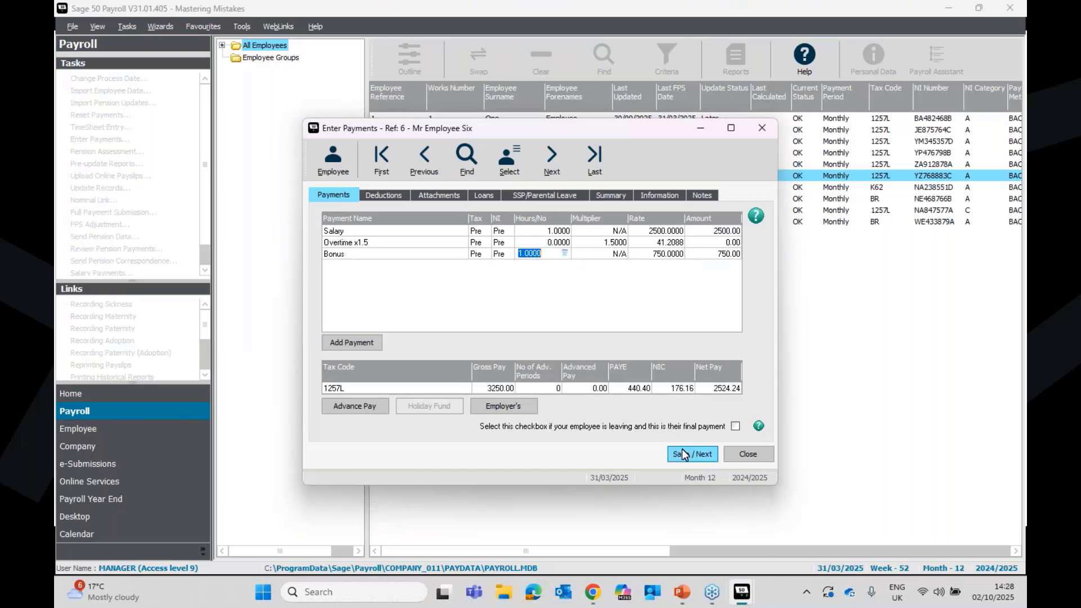
pyautogui.click(757, 130)
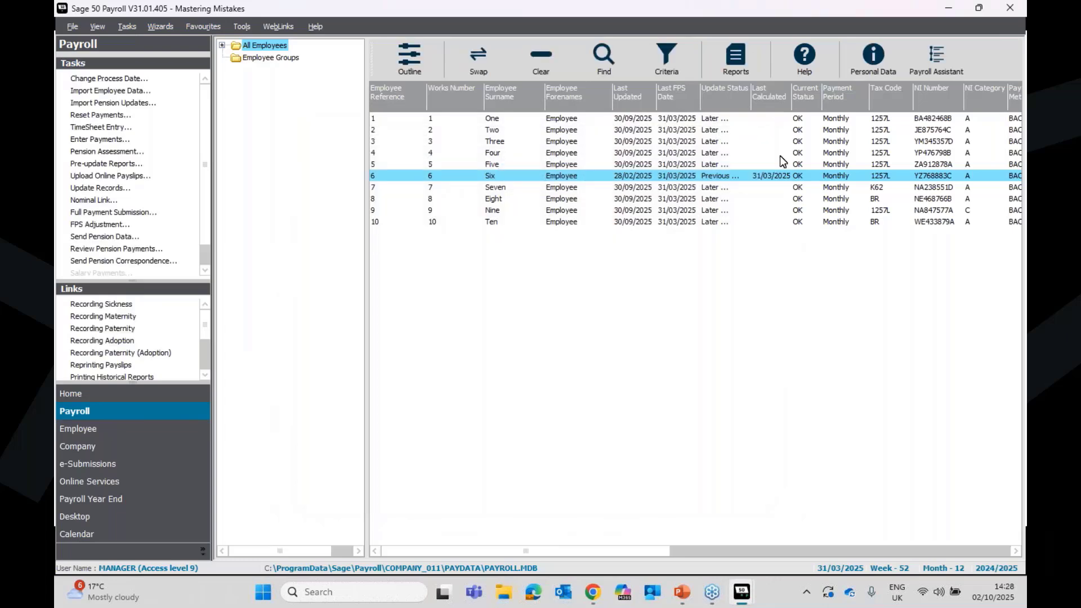
# - Preview employee 6's pre-update payslip with the Laser (2 per A4 sheet) layout, then close the reports
pyautogui.click(113, 164)
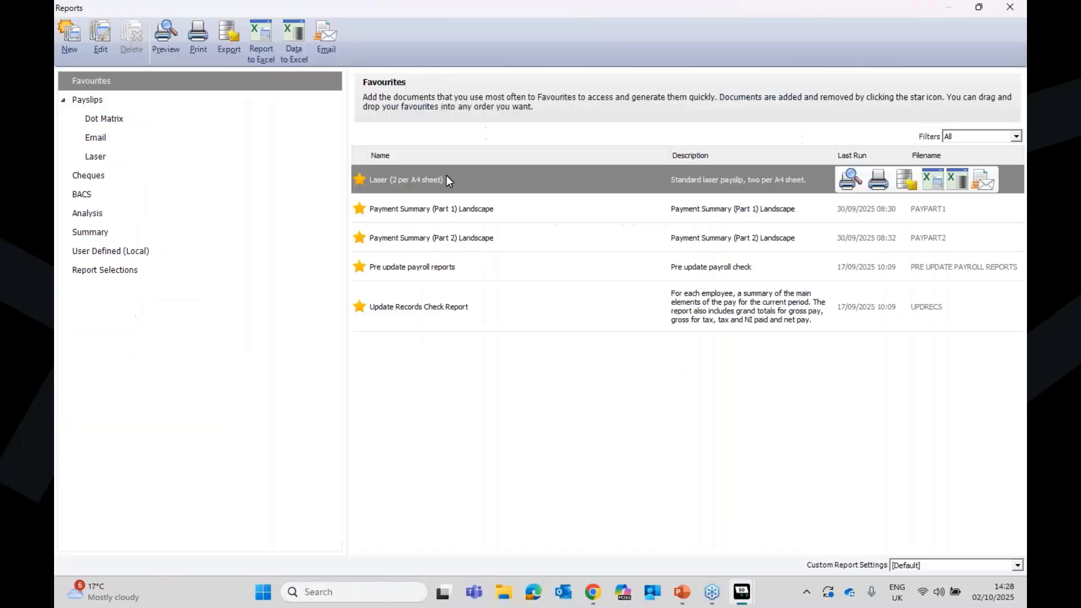
pyautogui.click(850, 179)
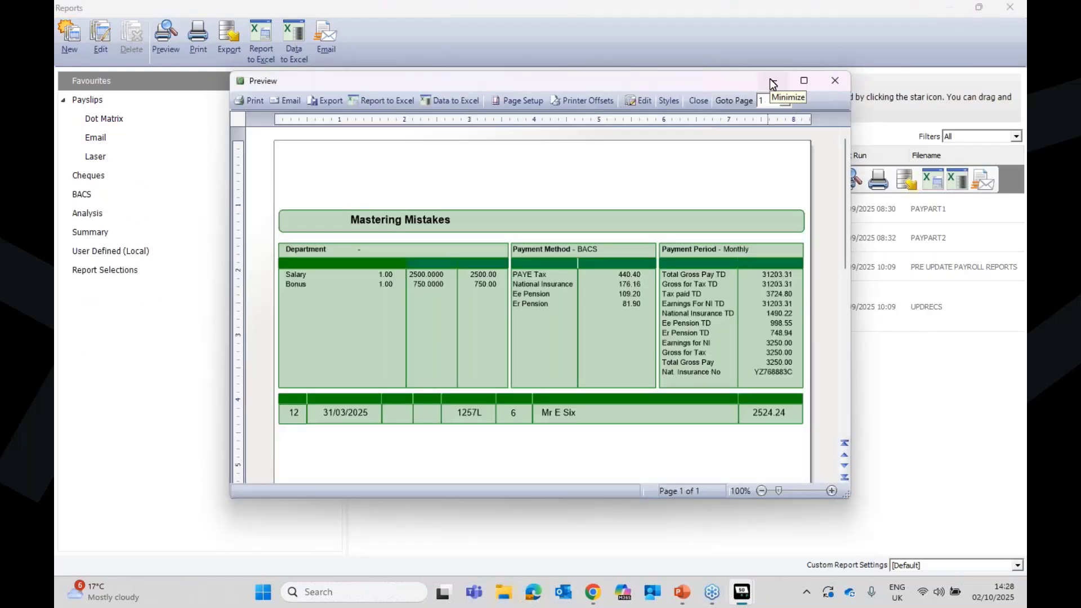
pyautogui.click(769, 81)
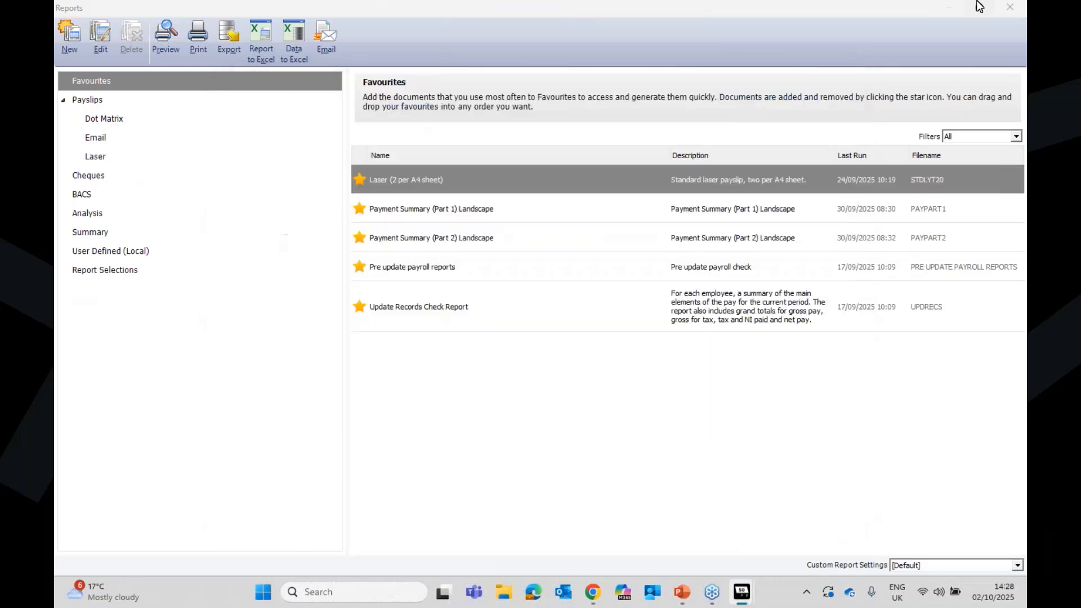
pyautogui.click(1017, 7)
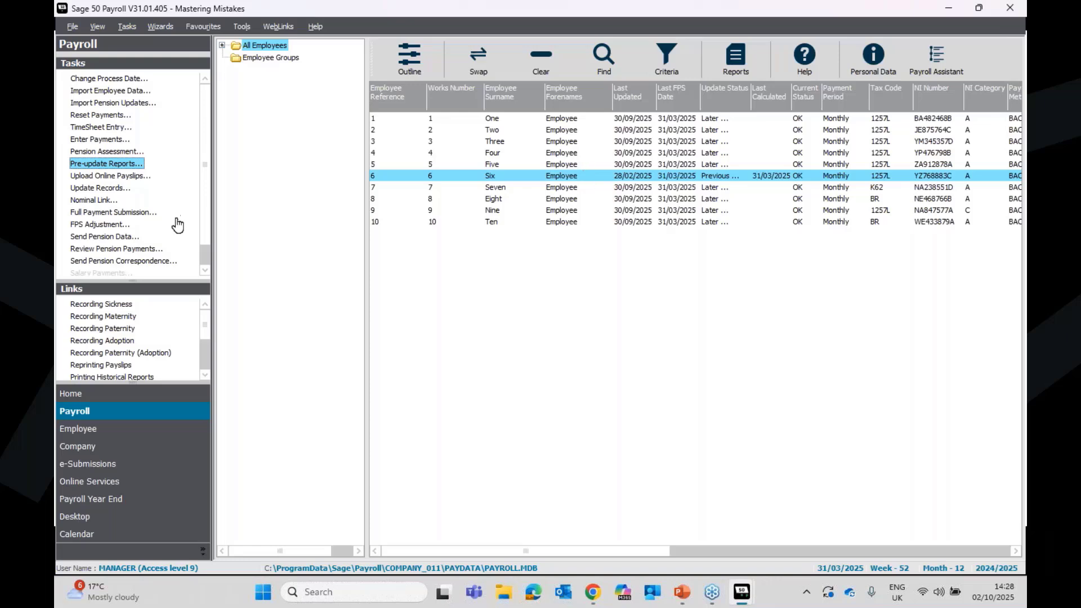
# - Update employee 6's payroll records for the 31/03/2025 process date and finish the update wizard
pyautogui.click(107, 194)
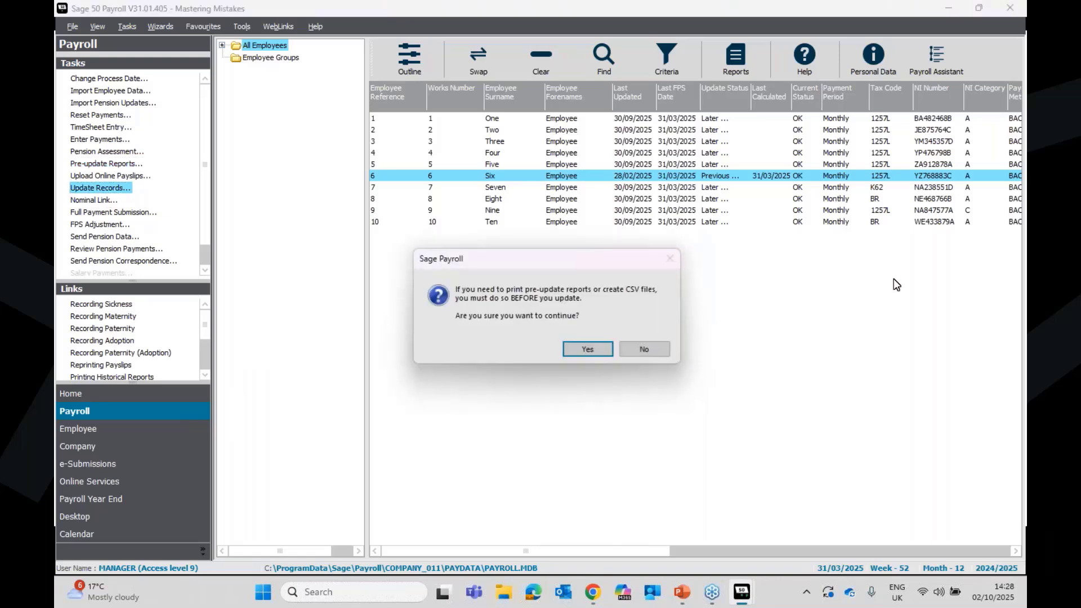
pyautogui.click(581, 347)
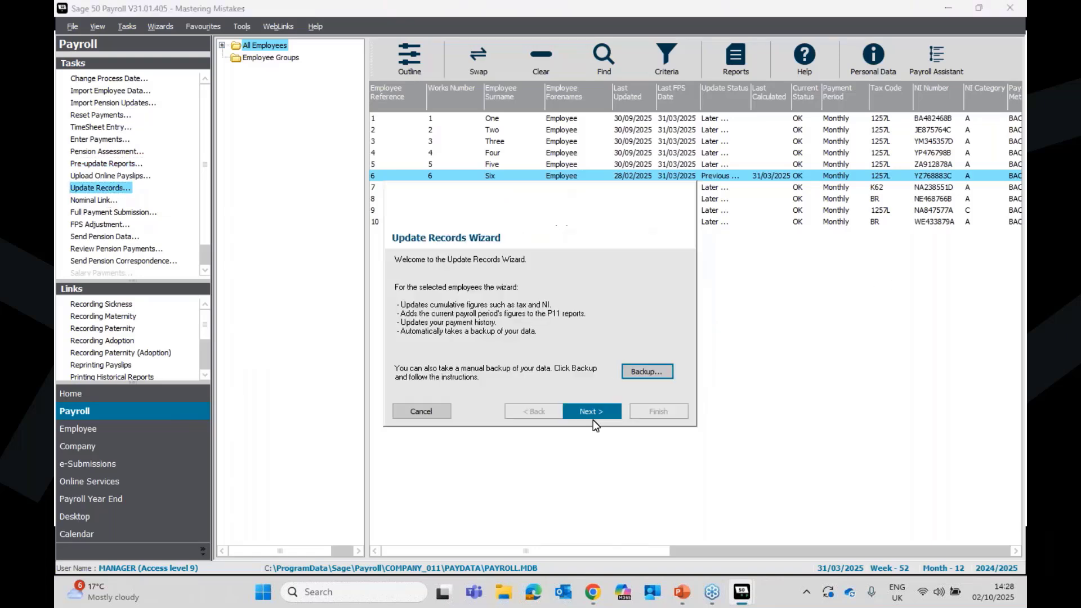
pyautogui.click(593, 408)
pyautogui.click(596, 411)
pyautogui.click(657, 412)
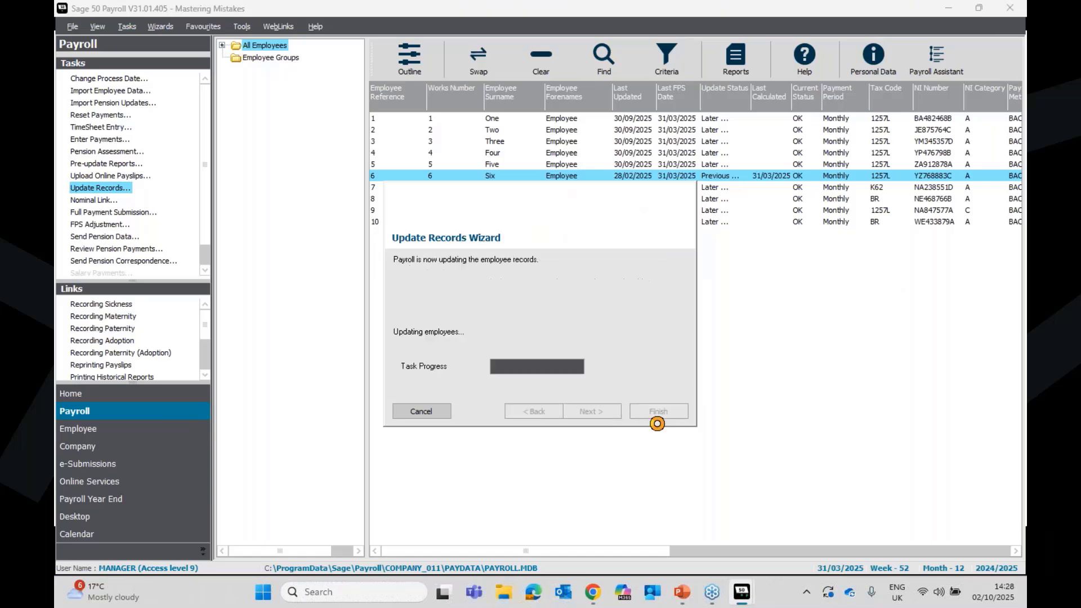
pyautogui.click(684, 365)
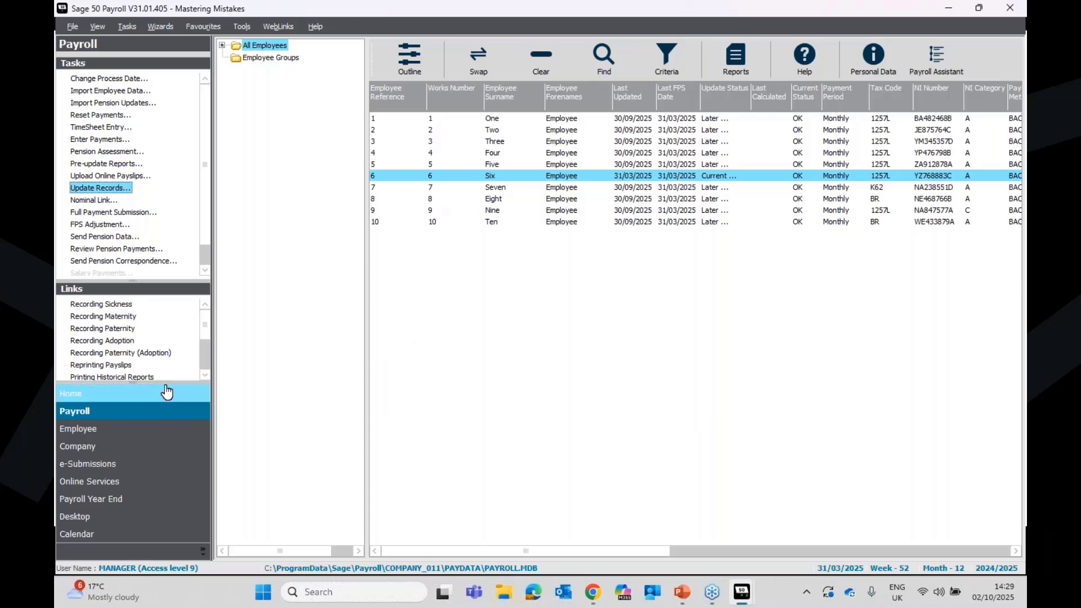
# - Change the payroll process date to 05/04/2025
pyautogui.click(104, 465)
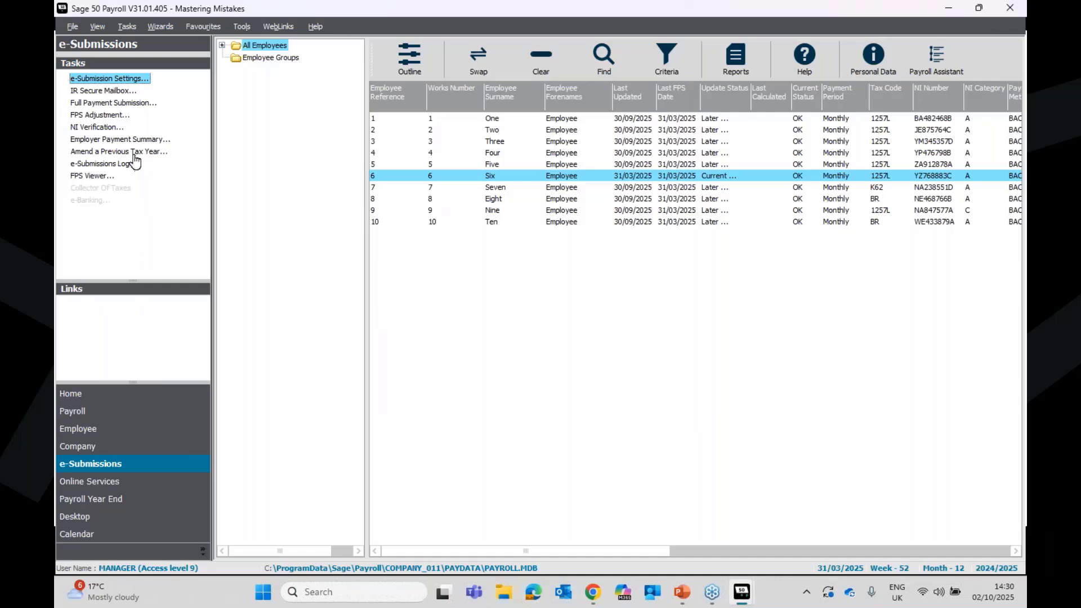
pyautogui.click(87, 412)
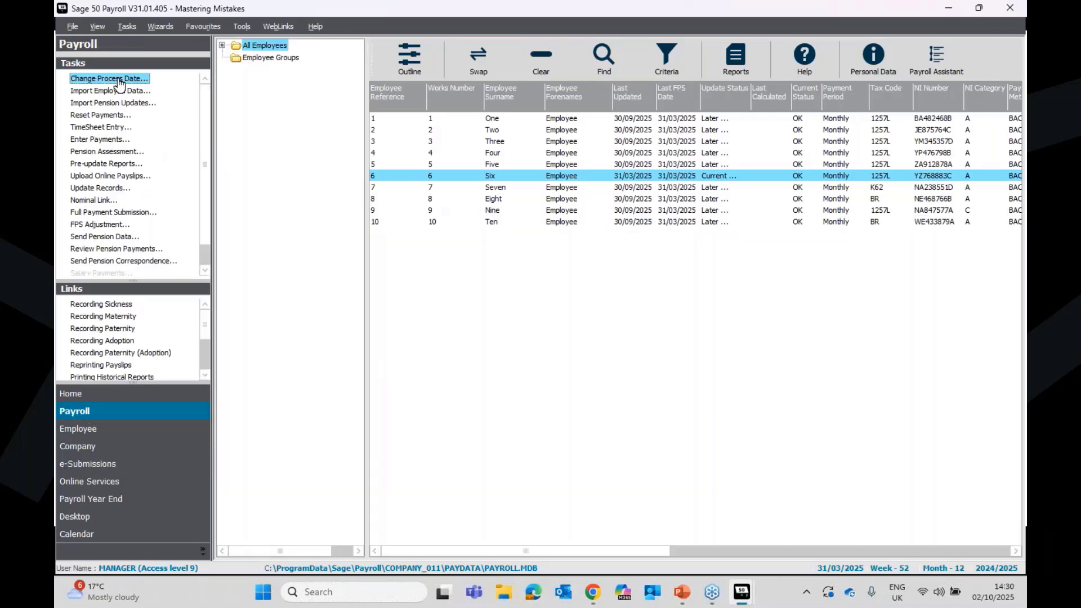
pyautogui.click(115, 79)
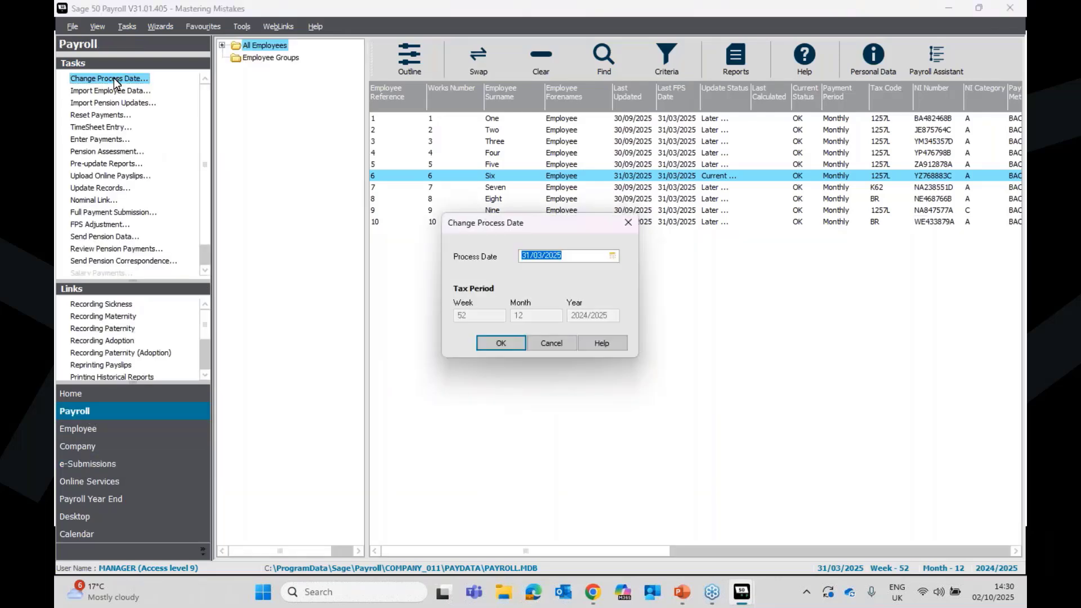
pyautogui.write('05/04/2025')
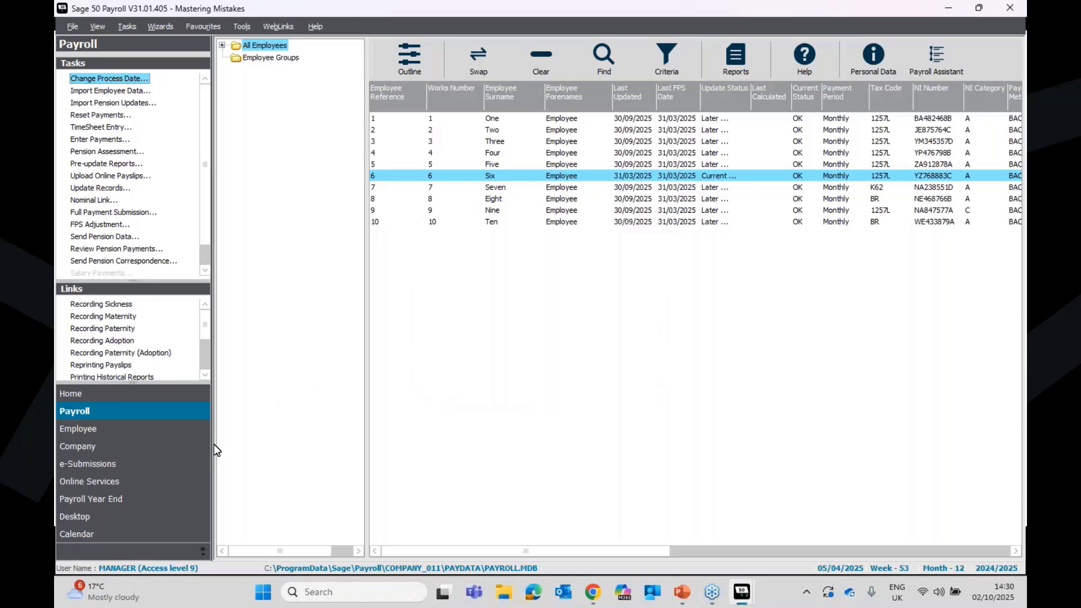
# - Start a previous tax year amendment for employee 6 with late reason H : Correction to earlier submission
pyautogui.click(75, 471)
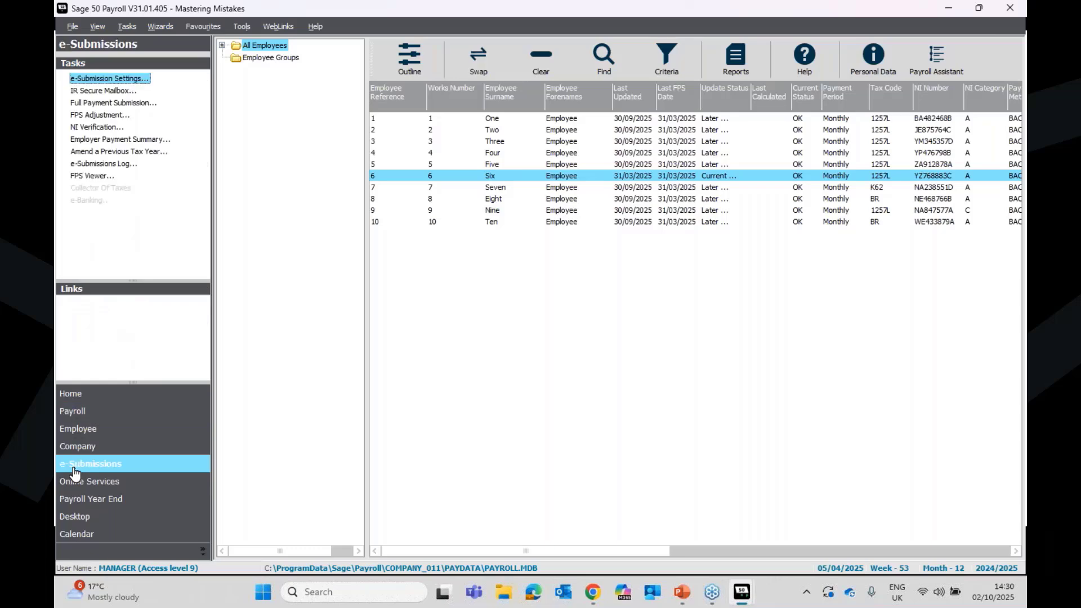
pyautogui.click(150, 155)
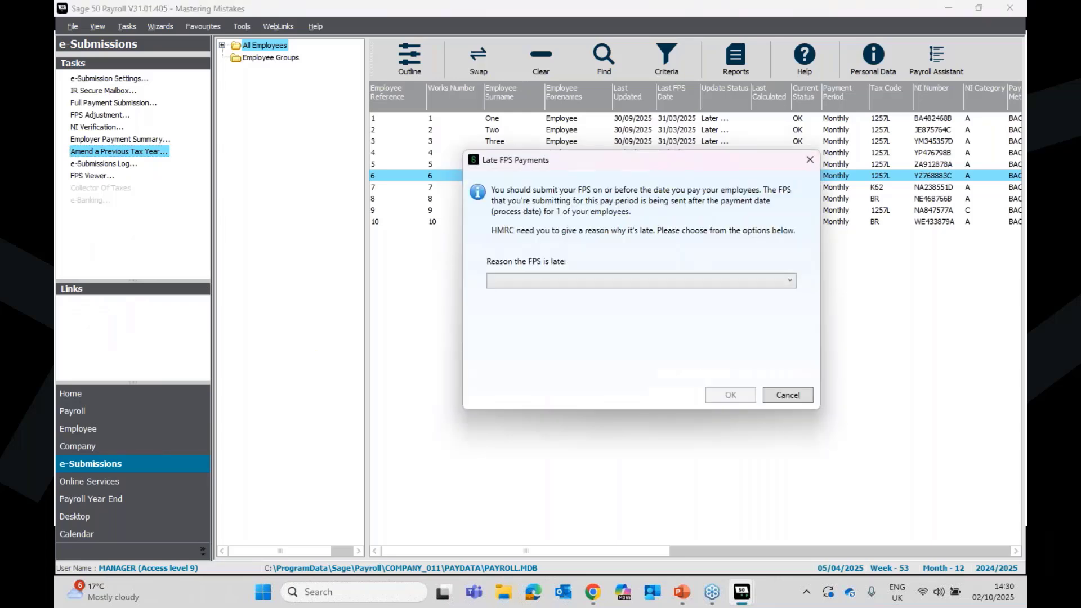
pyautogui.click(683, 281)
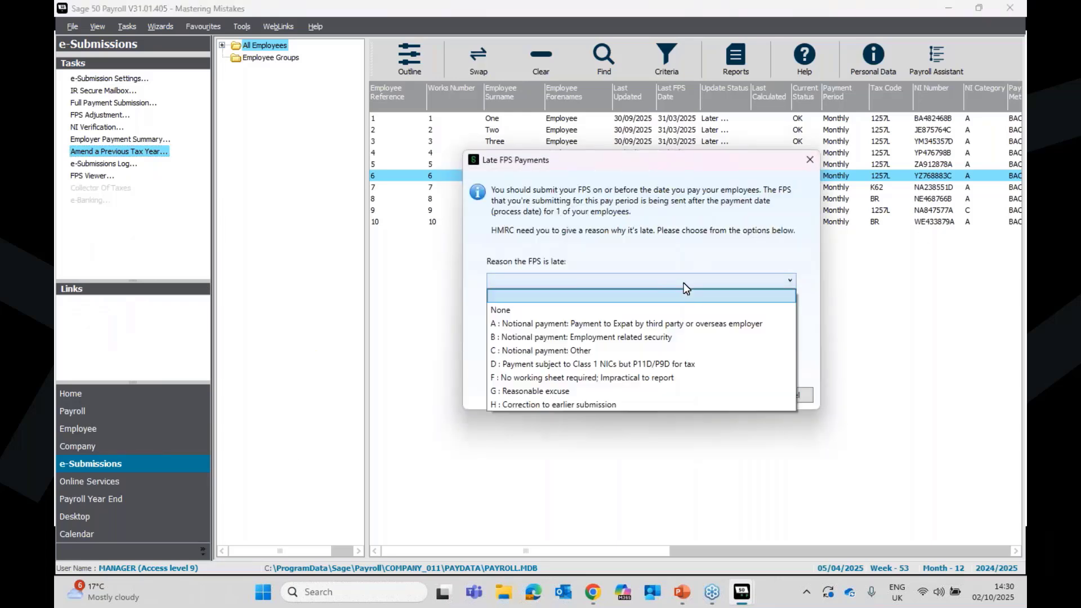
pyautogui.click(539, 405)
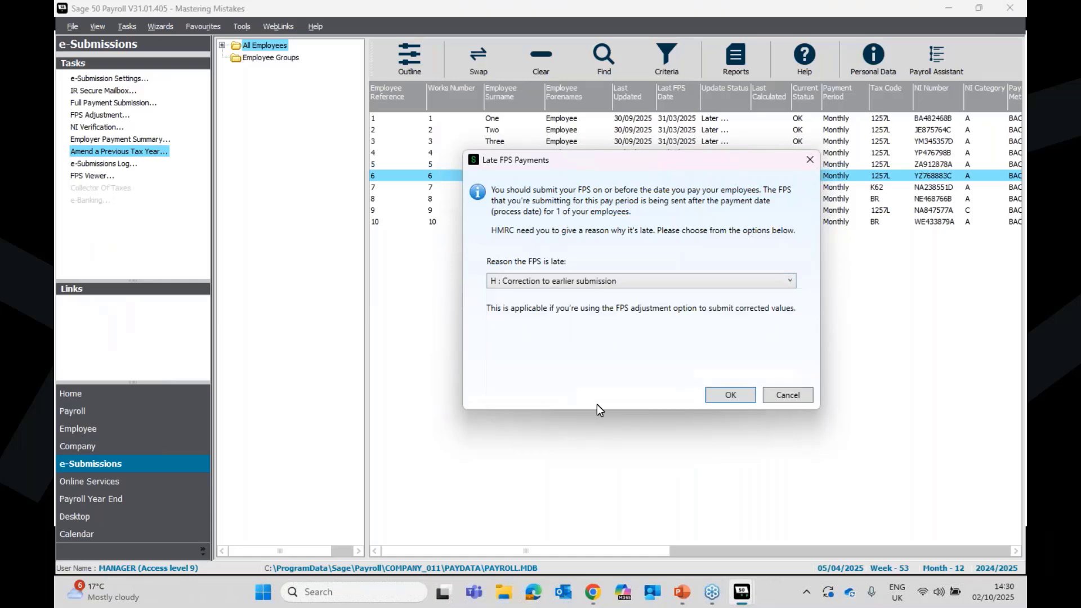
pyautogui.click(727, 396)
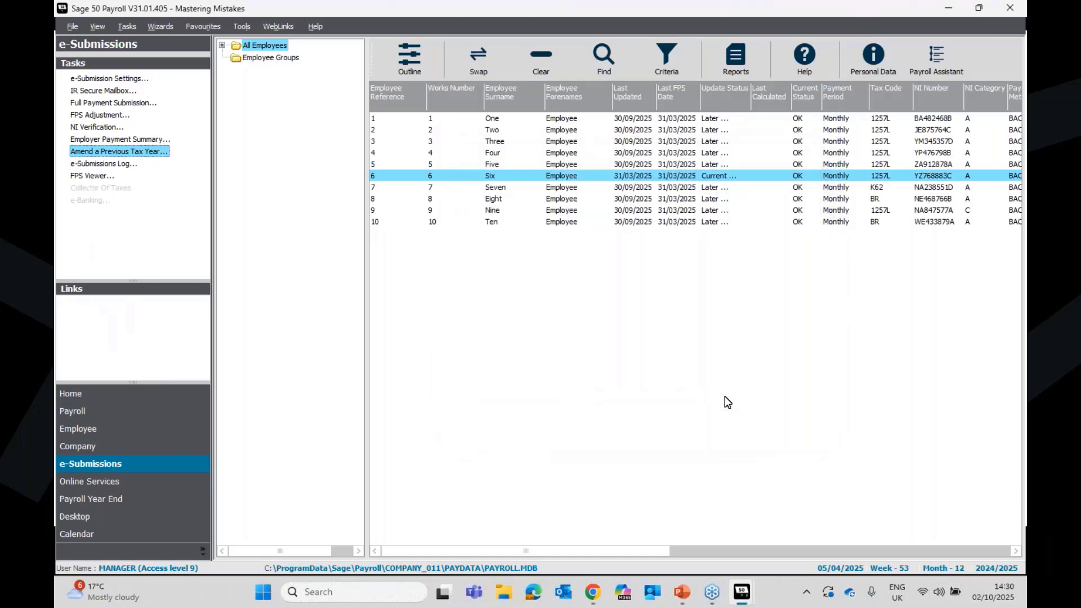
# - Check the submission credentials and liability adjustment, then submit employee 6's Full Payment Submission Adjustment to HMRC
pyautogui.click(754, 434)
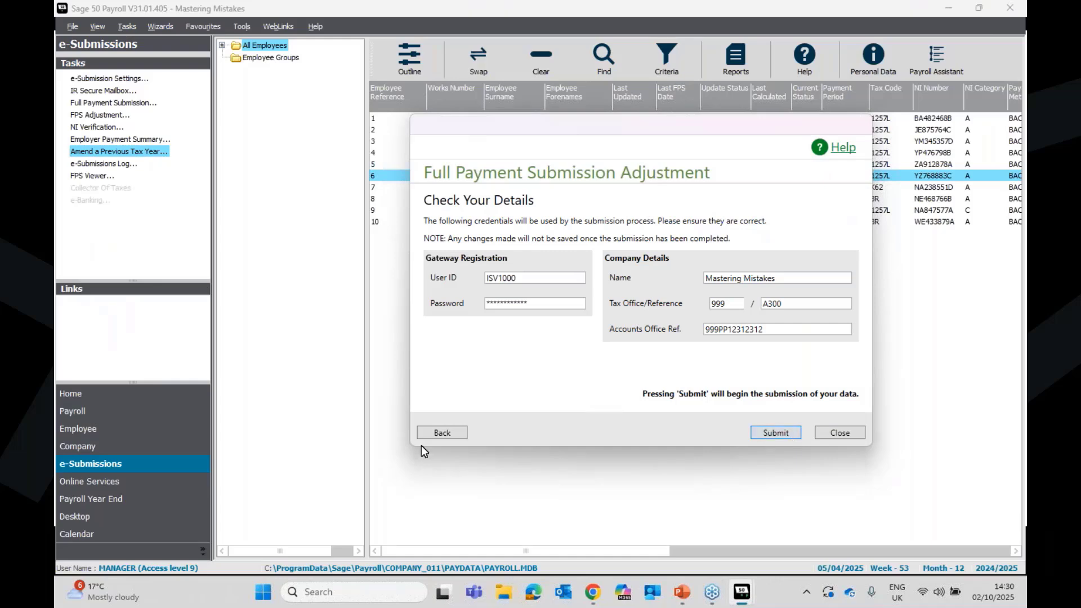
pyautogui.click(779, 433)
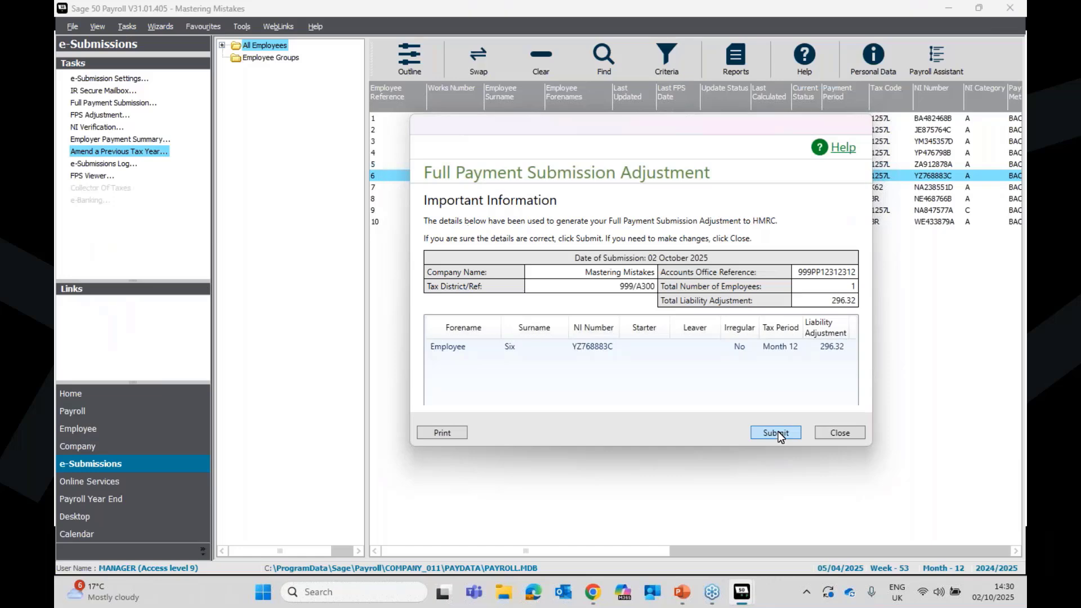
pyautogui.click(777, 432)
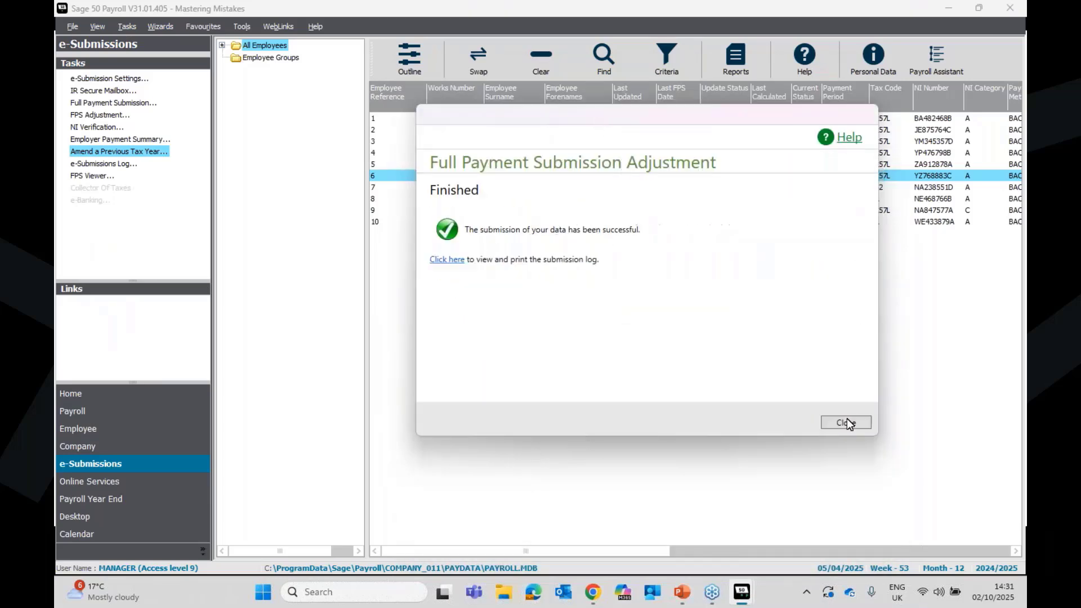
# - Close the finished adjustment submission and check the e-Submissions Log for the latest FPS Adjustment entry
pyautogui.click(846, 423)
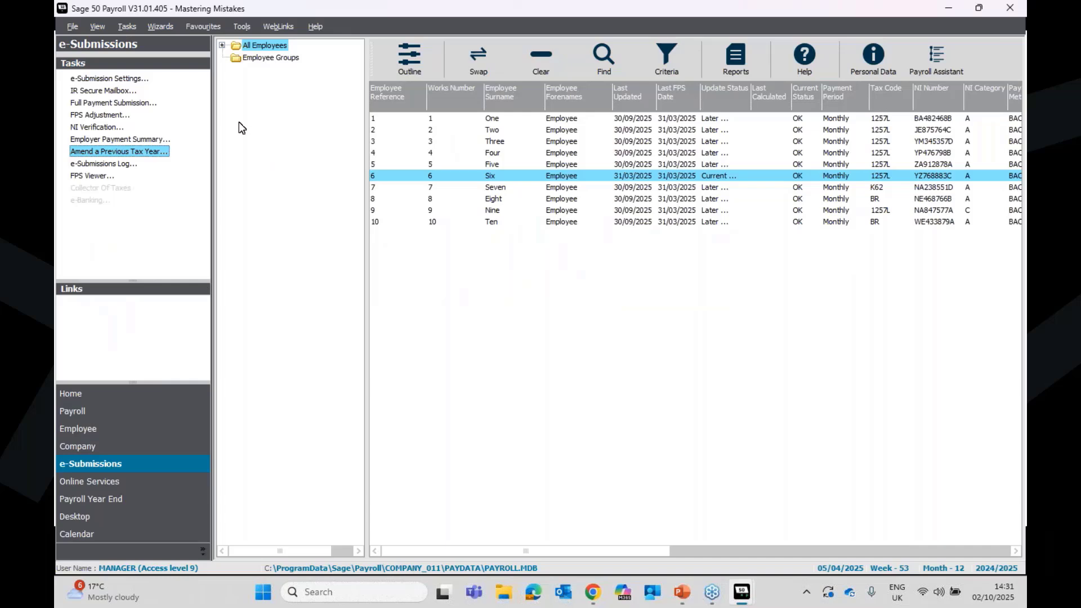
pyautogui.click(119, 163)
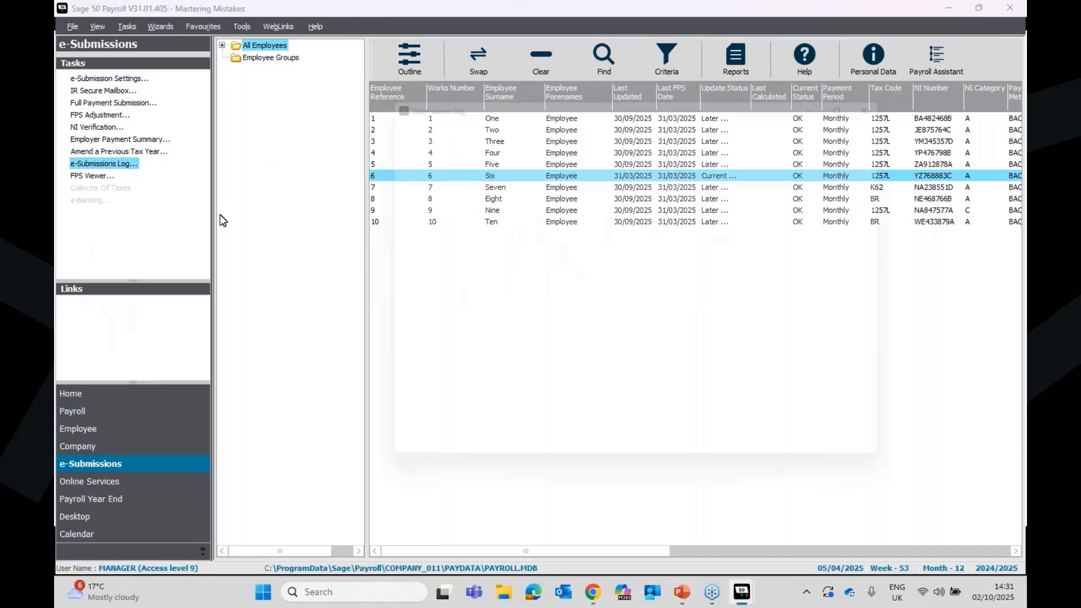
pyautogui.scroll(-2, 891, 282)
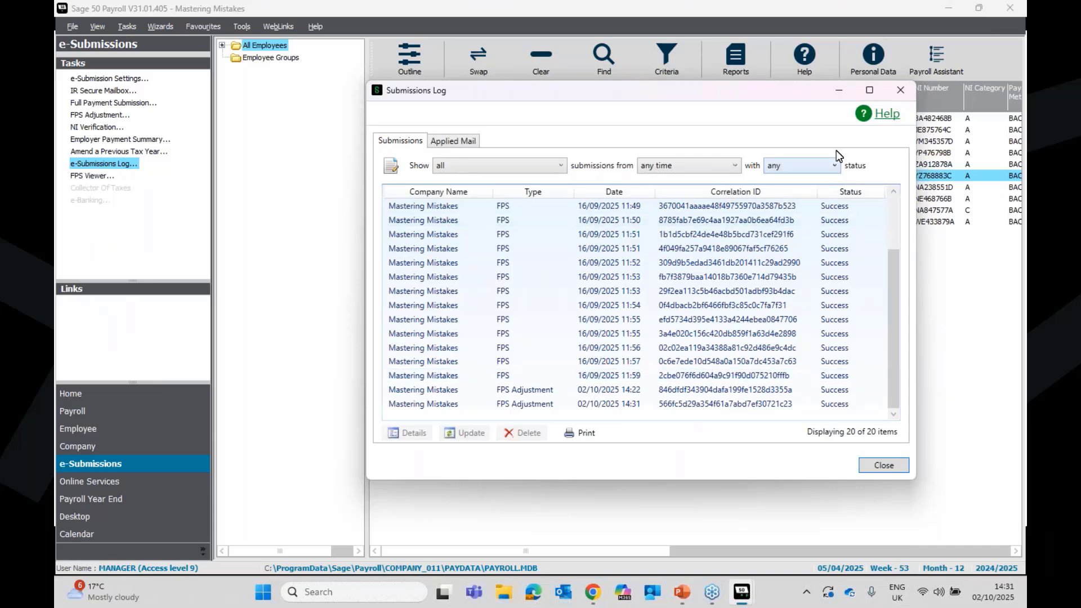
pyautogui.click(912, 89)
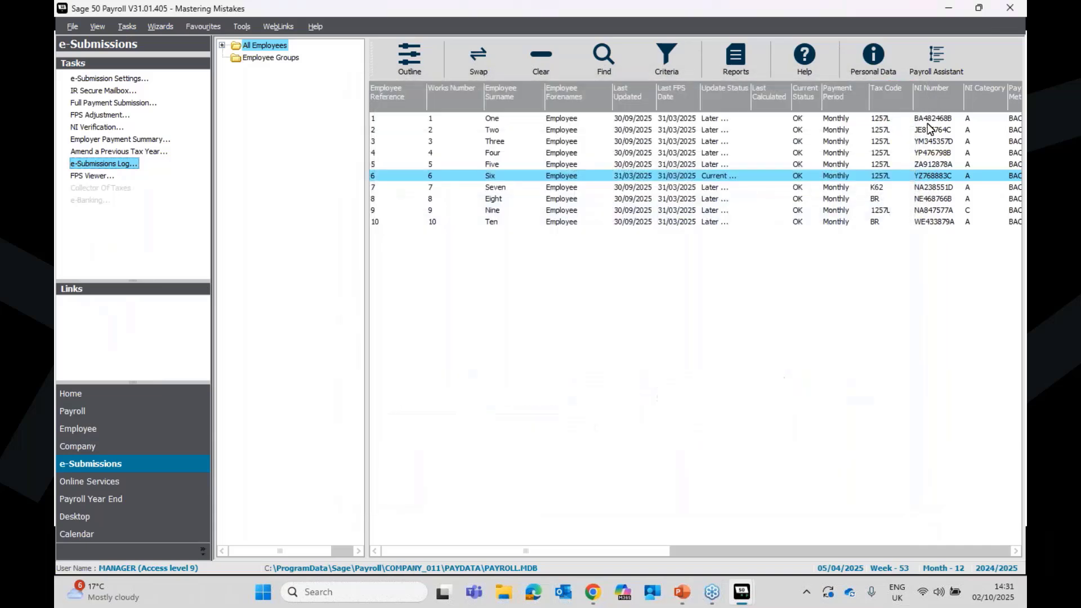
pyautogui.click(93, 177)
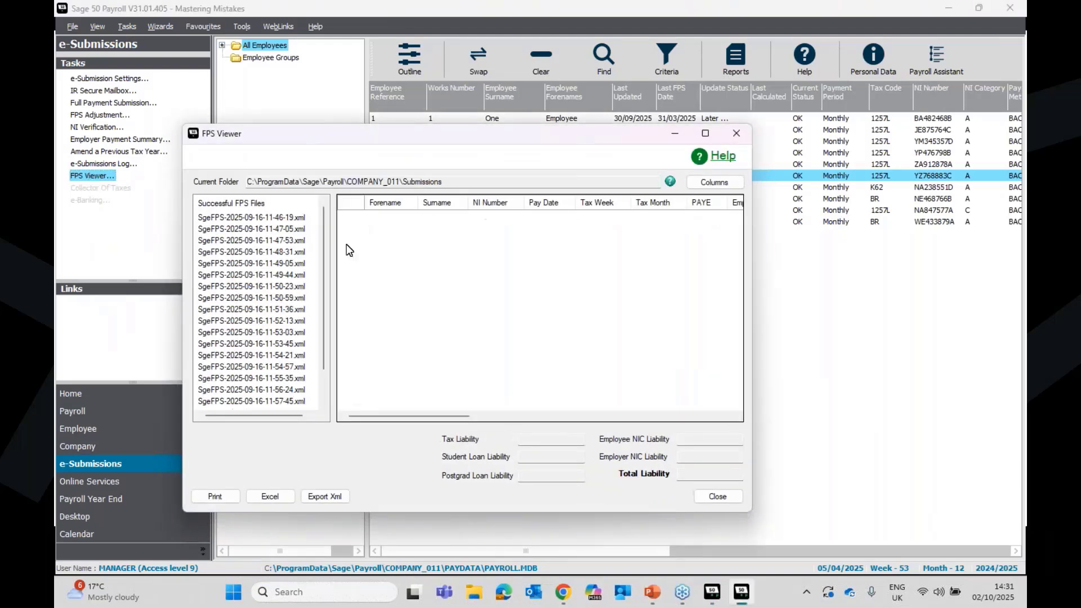
pyautogui.moveTo(323, 226); pyautogui.dragTo(323, 302)
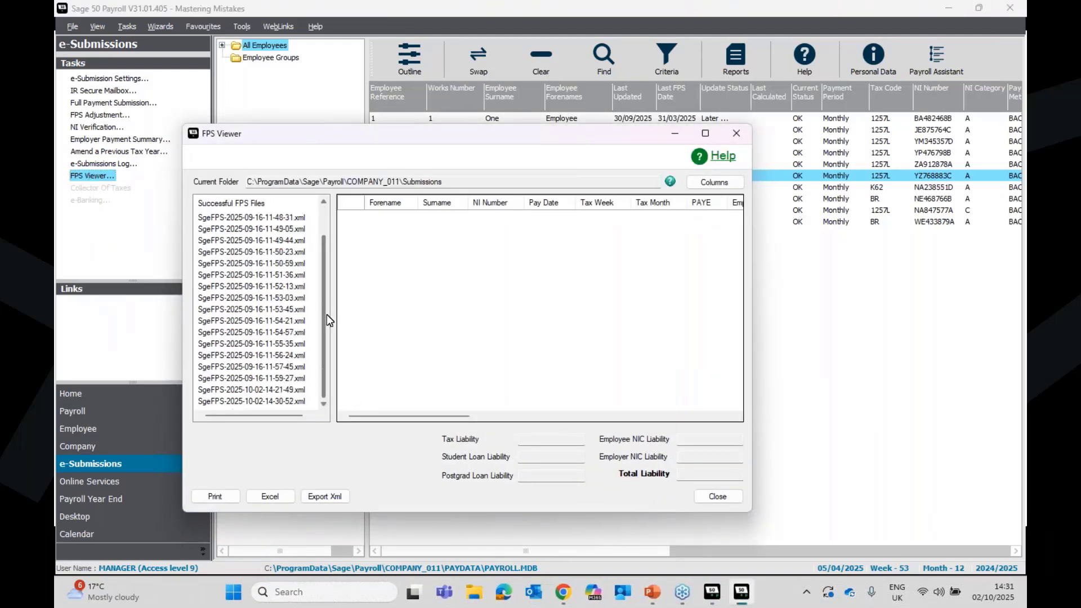
pyautogui.click(279, 401)
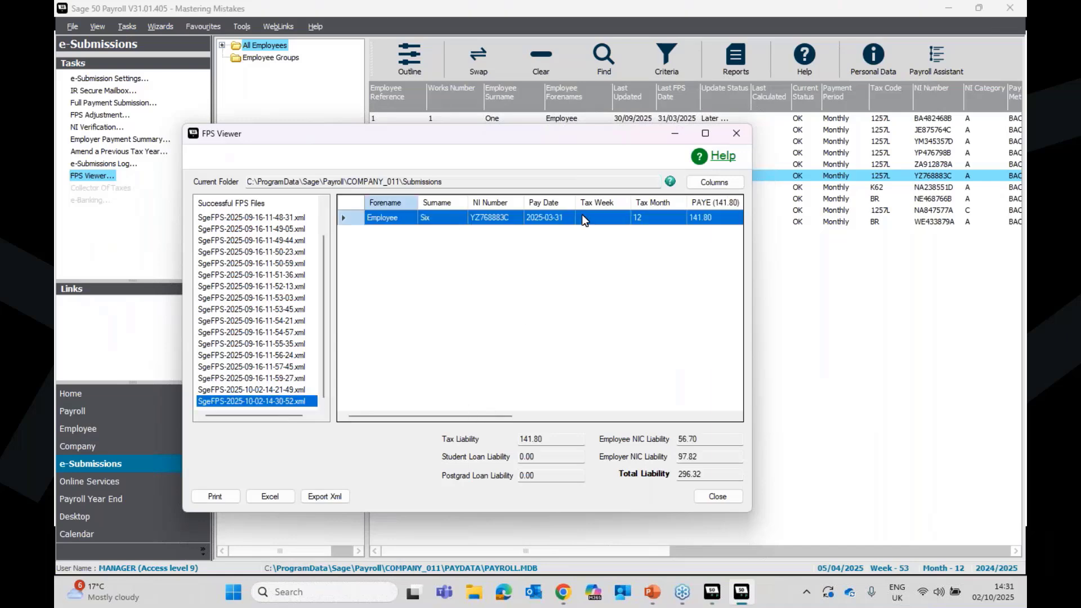
# - Review the additional columns available for the FPS Viewer without selecting any, then close the column list and the viewer
pyautogui.click(723, 183)
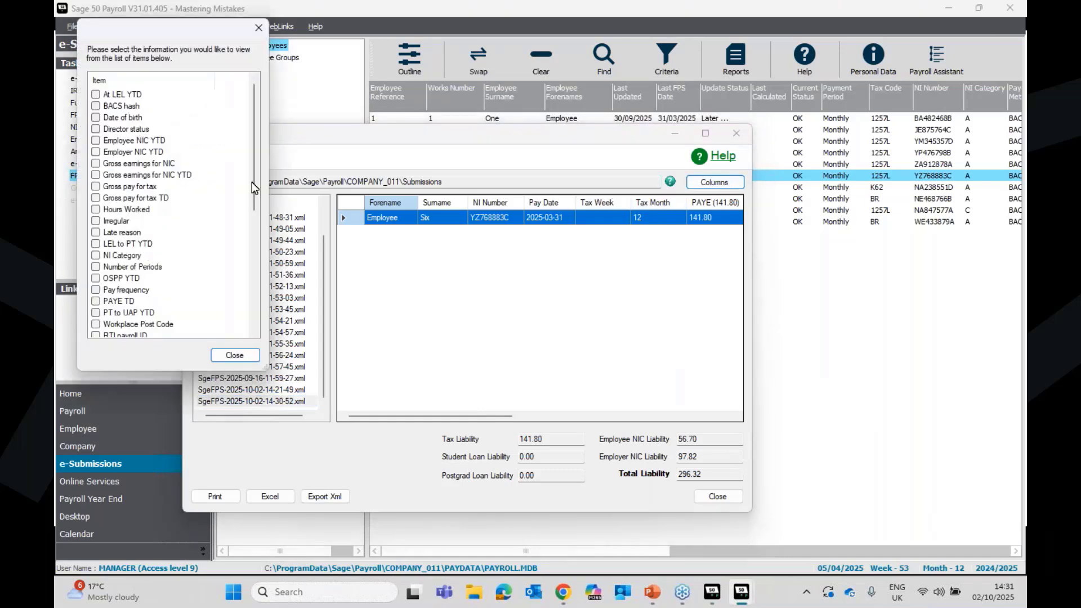
pyautogui.moveTo(255, 171); pyautogui.dragTo(239, 312)
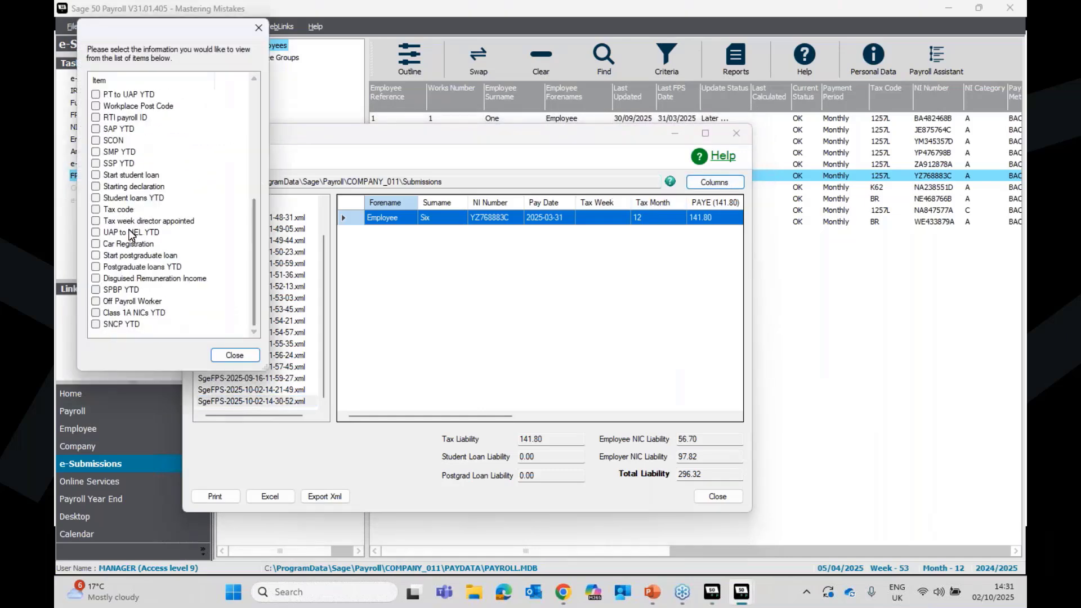
pyautogui.moveTo(254, 261); pyautogui.dragTo(289, 141)
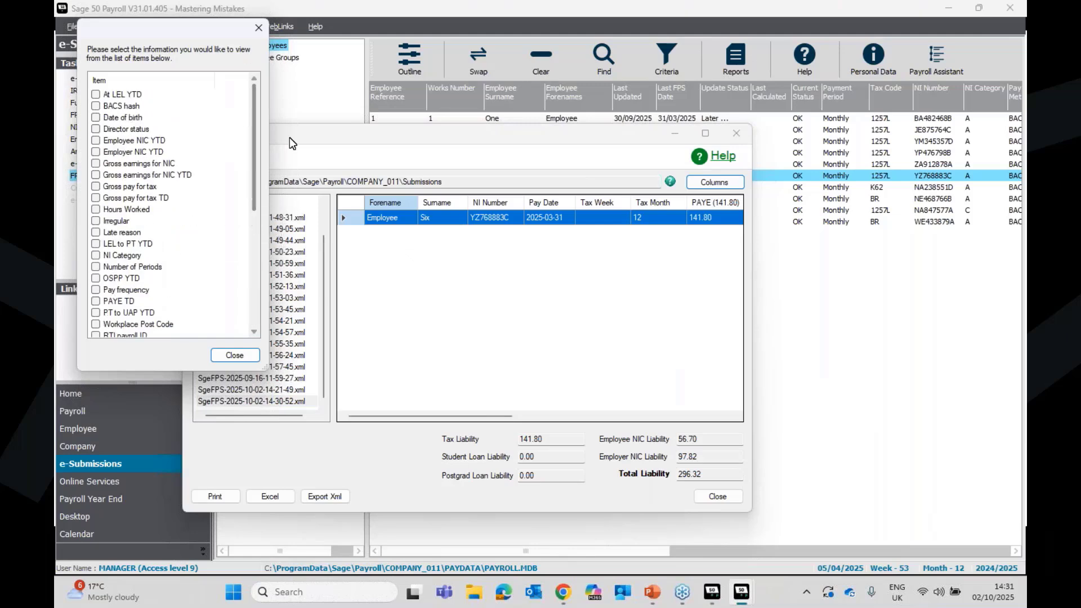
pyautogui.click(266, 33)
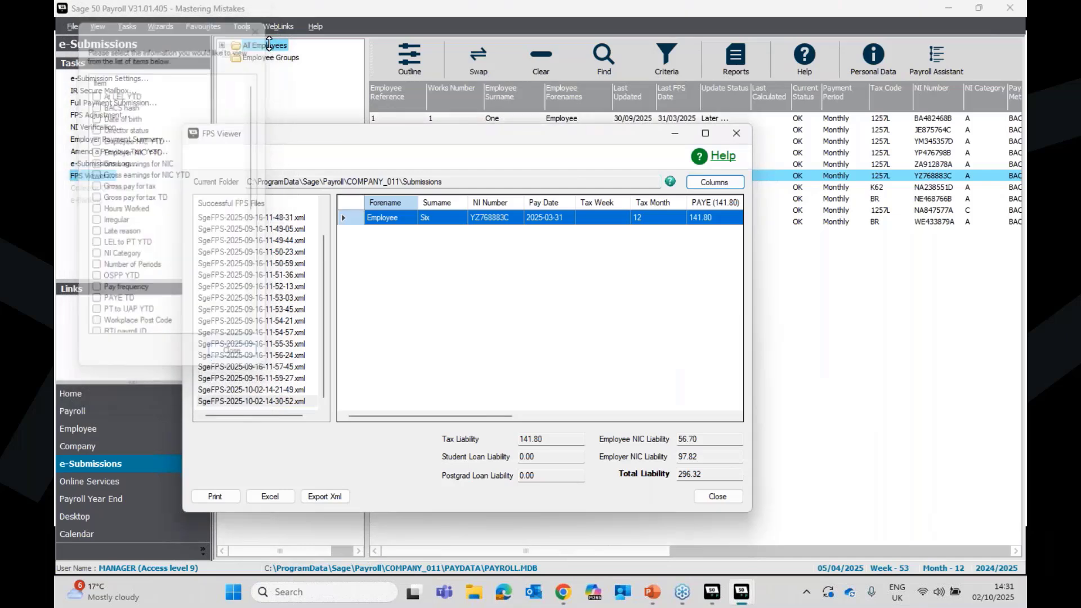
pyautogui.click(735, 134)
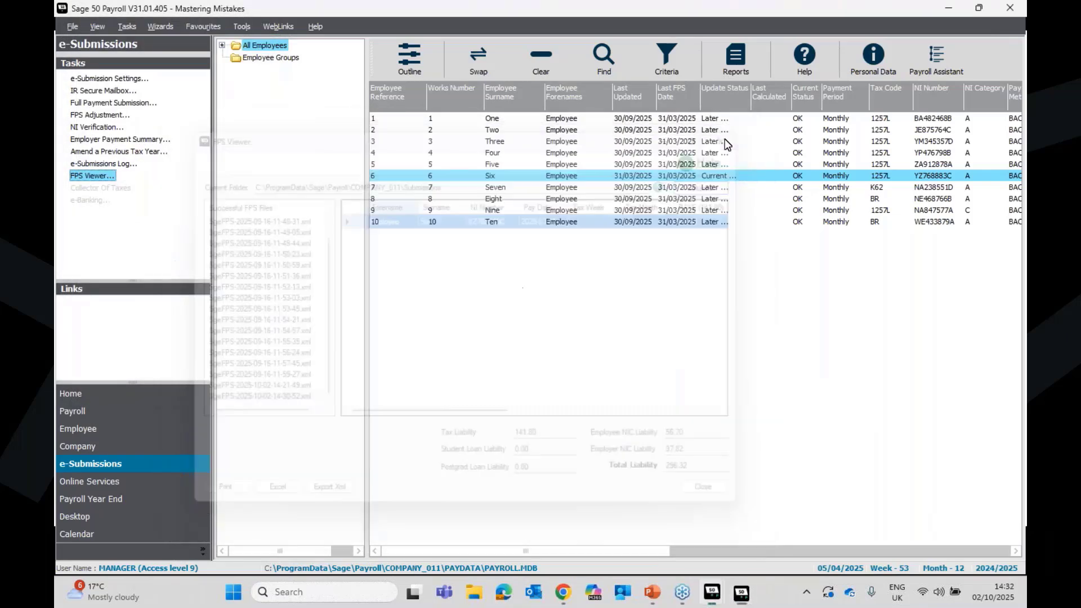